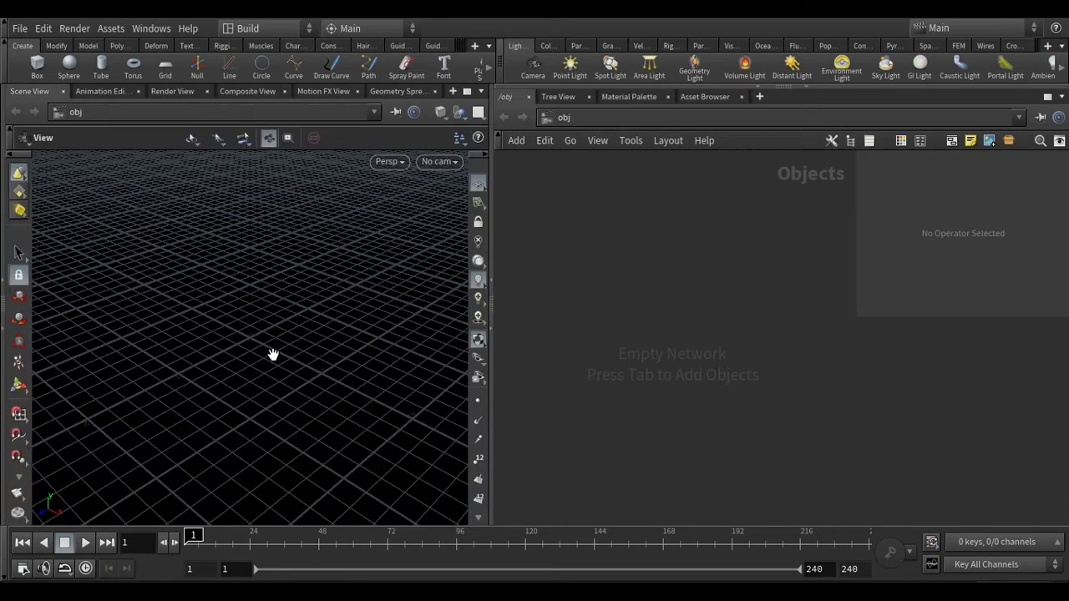
Put the Scene View in Front orthographic view, briefly trying Back before returning to Front
mouse_move(295, 366)
left_mouse_down()
mouse_move(234, 351)
mouse_move(279, 361)
left_mouse_up()
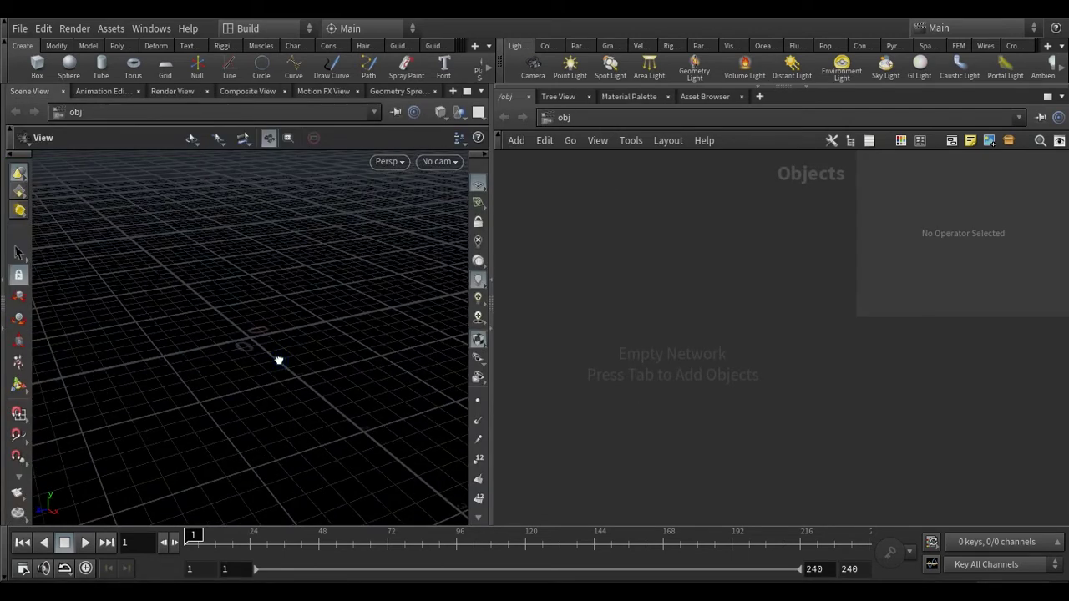
left_click_drag(490, 370, 494, 370)
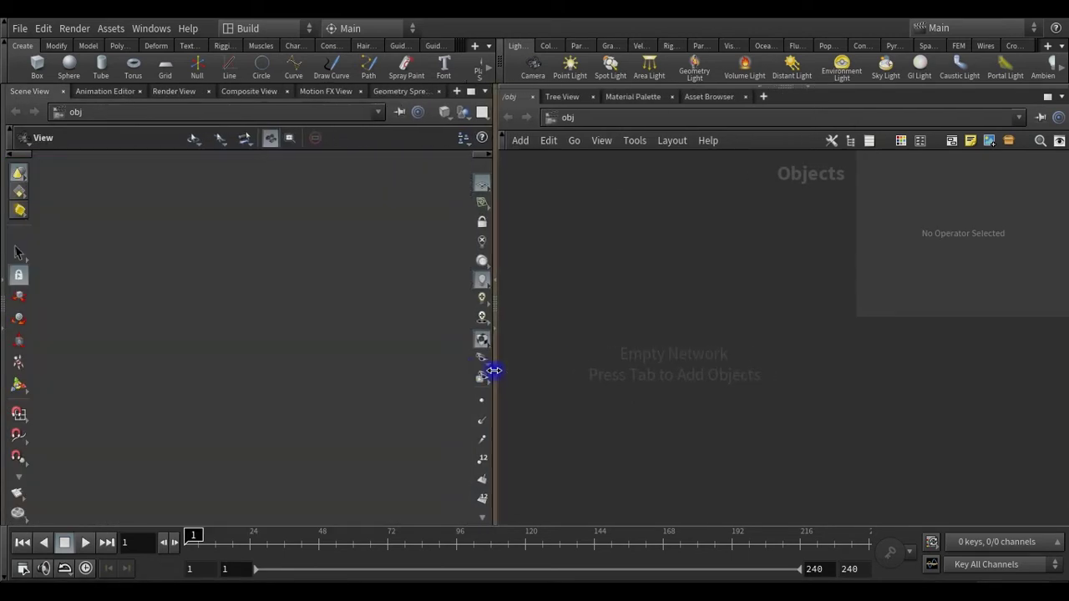
left_click_drag(268, 343, 256, 347)
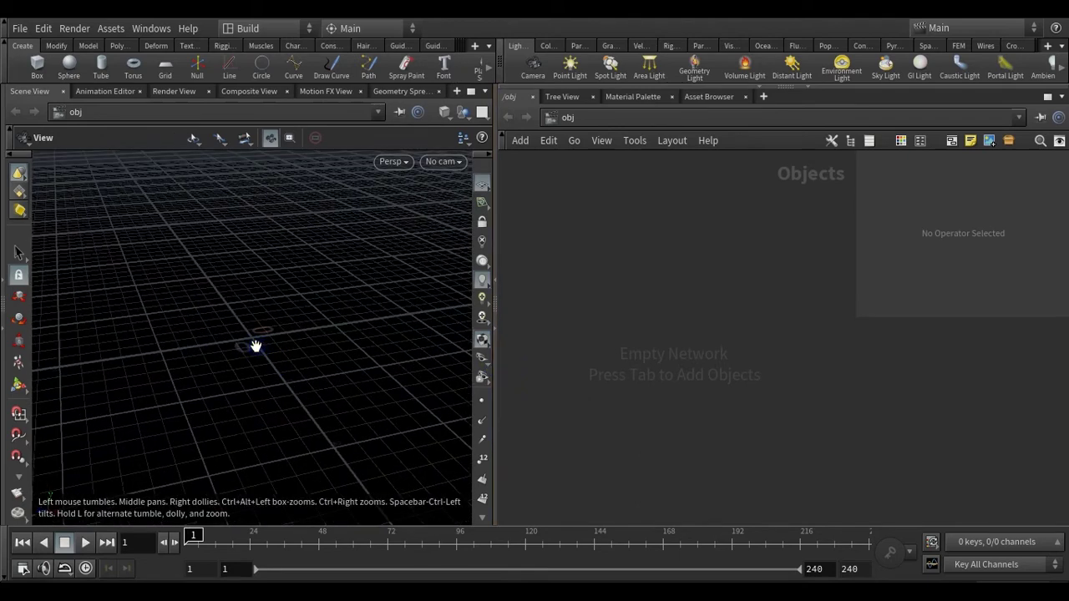
key("space+3")
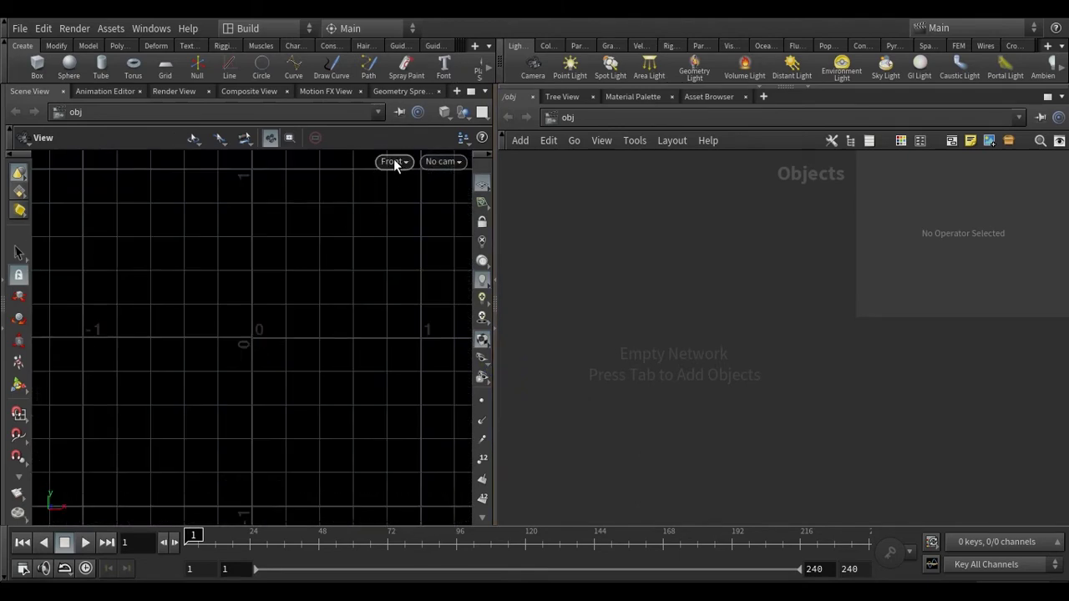
left_click(393, 165)
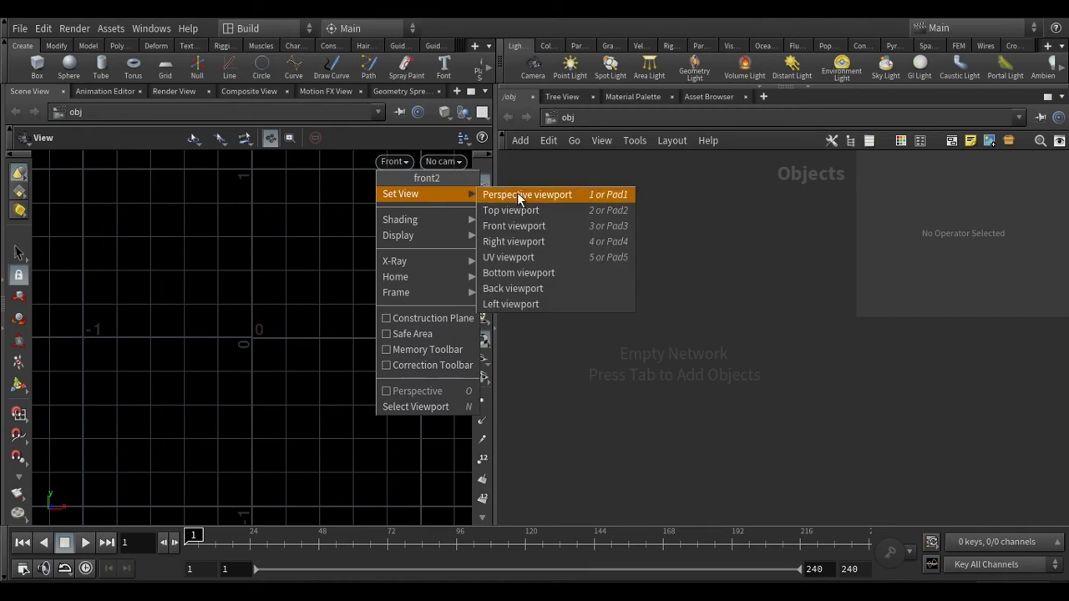
left_click(527, 225)
left_click(390, 162)
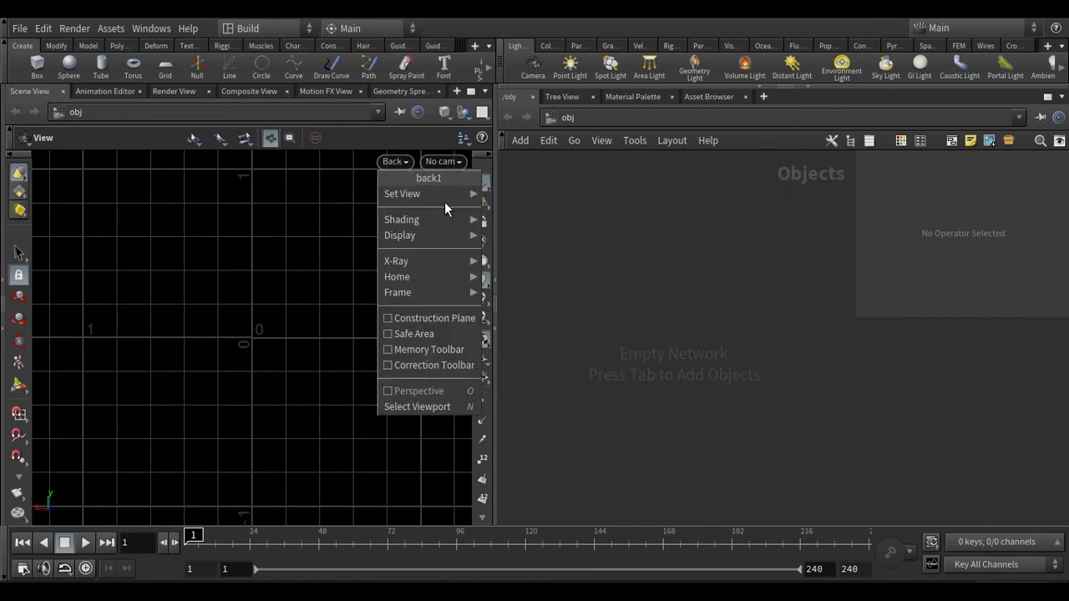
mouse_move(444, 201)
left_click(509, 229)
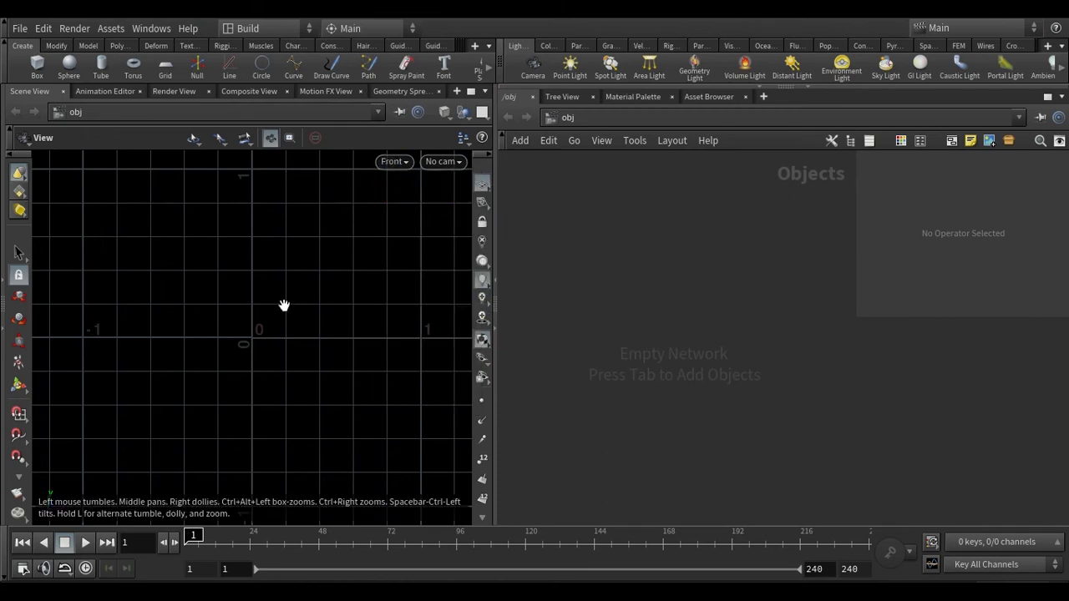
In Display Options' Background tab, load the champagne glass image from the Desktop
key("d")
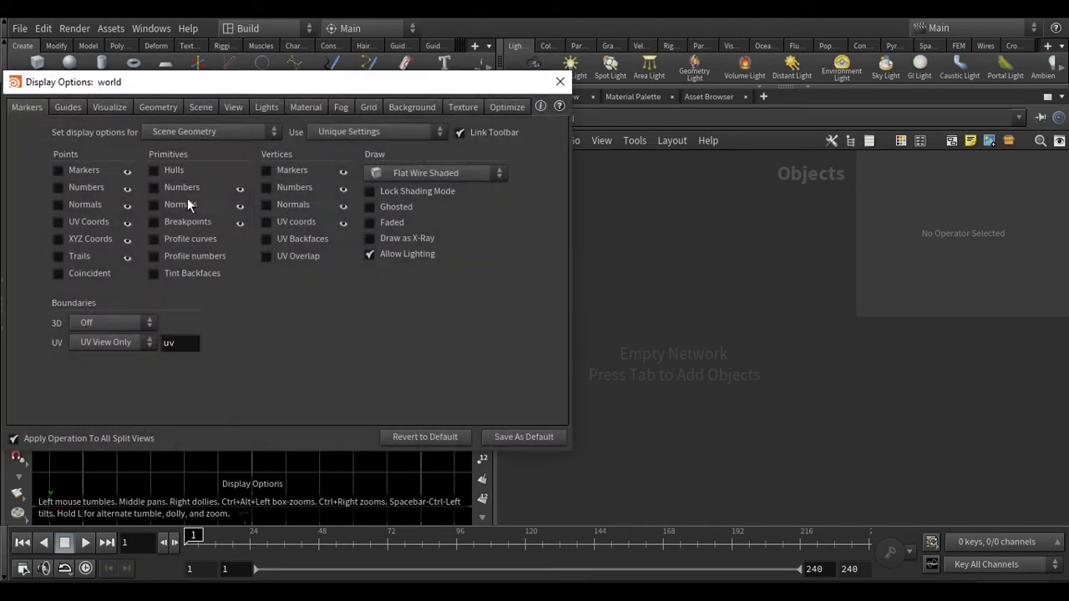
left_click(408, 104)
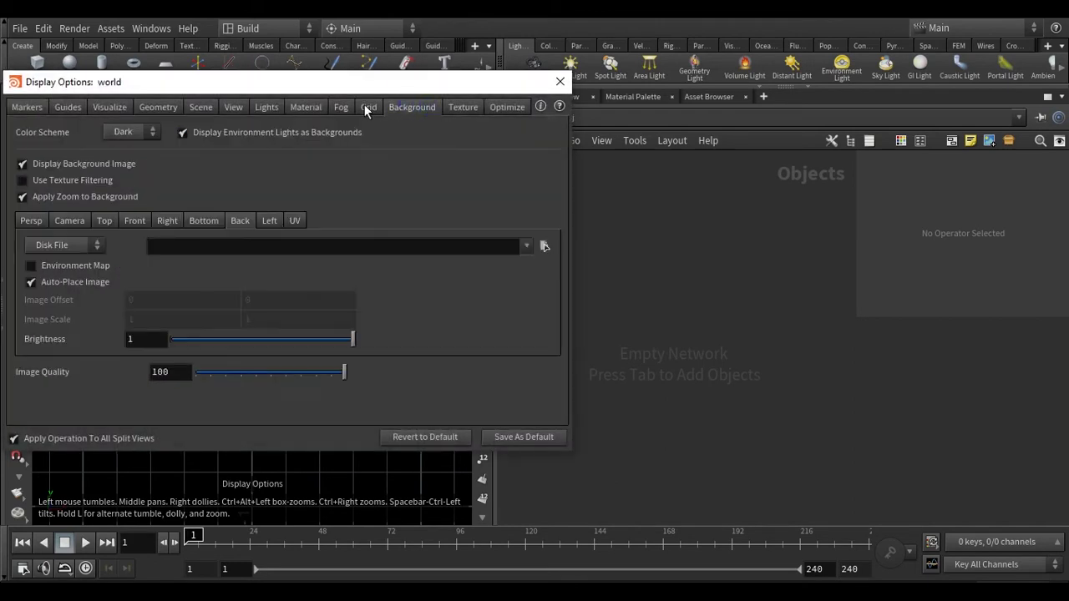
left_click_drag(303, 92, 665, 140)
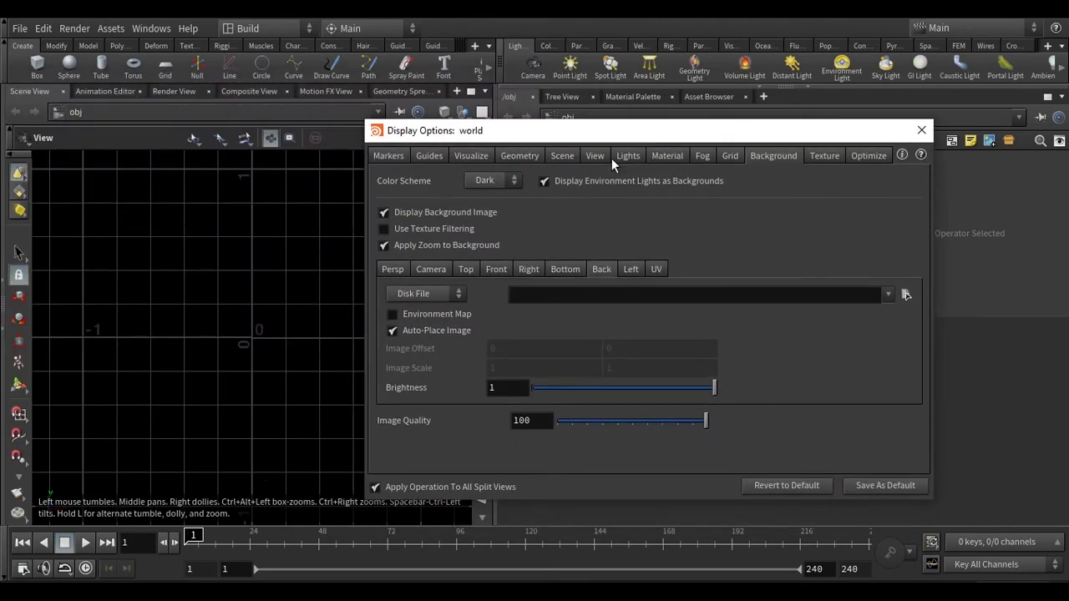
left_click_drag(601, 130, 537, 60)
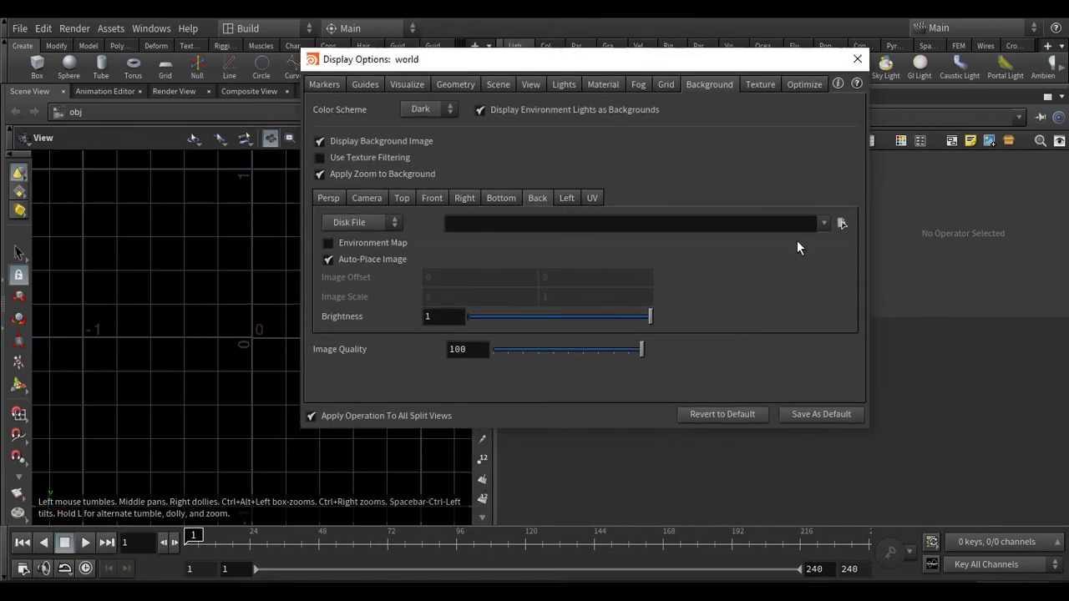
left_click(839, 225)
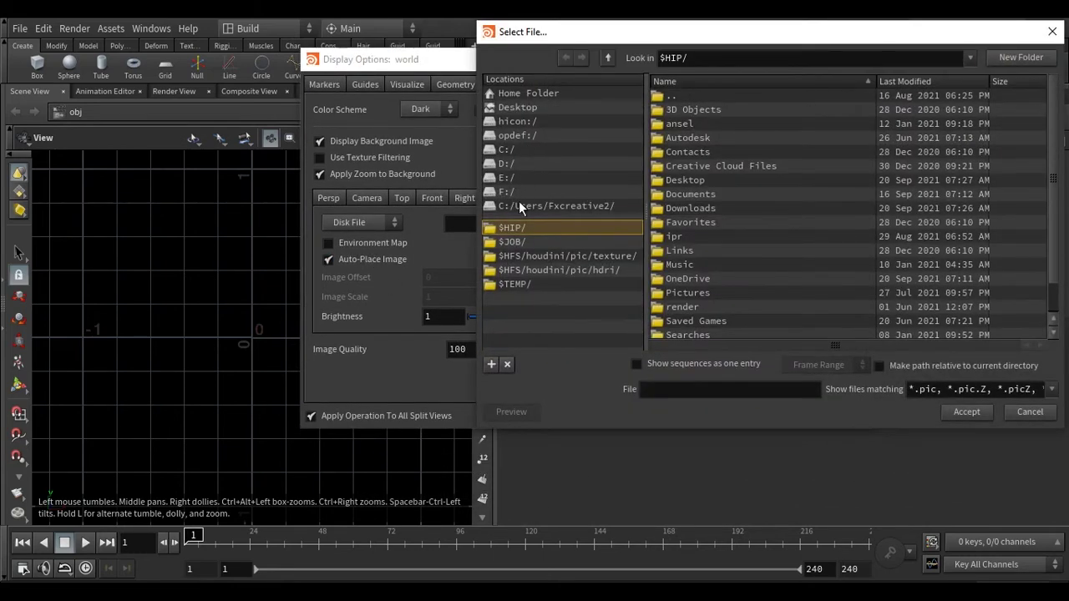
left_click(520, 207)
left_click(690, 182)
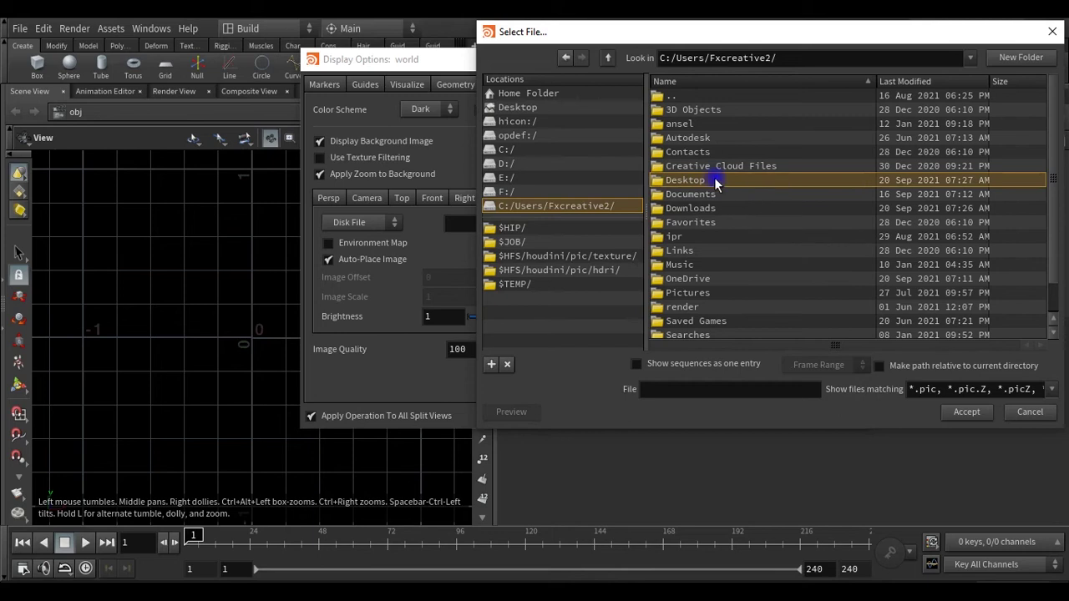
double_click(715, 182)
left_click(708, 150)
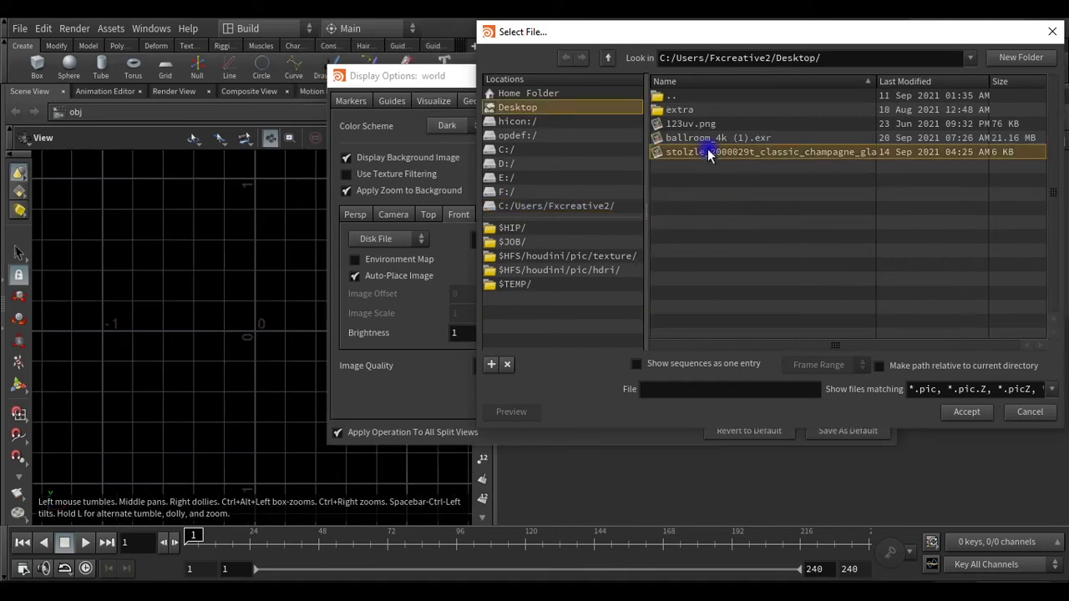
left_click(966, 412)
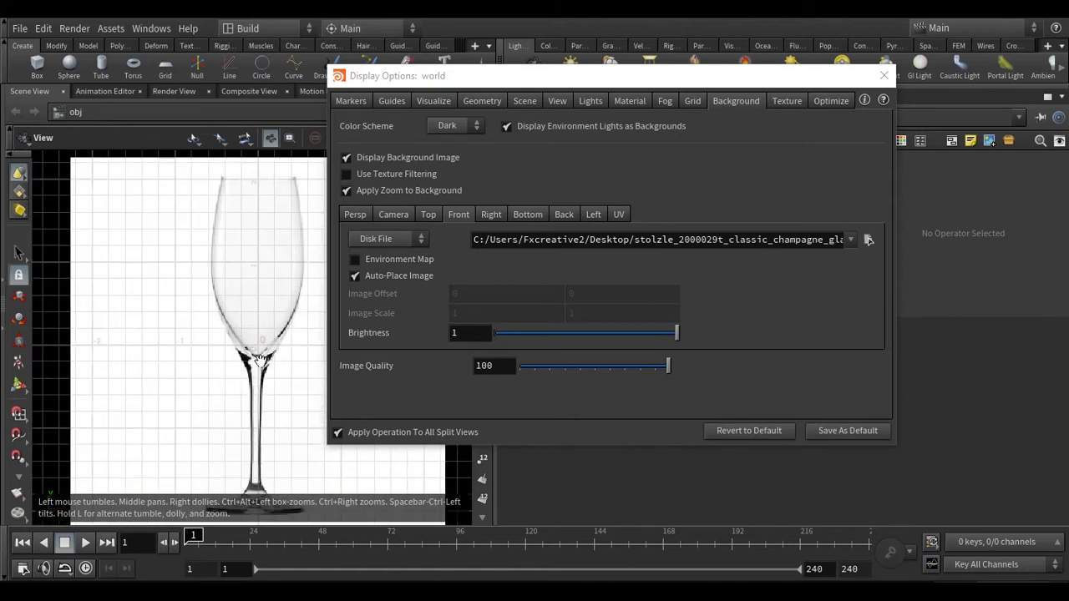
Uncheck Auto-Place Image, zoom to check the pinned backdrop, and close Display Options
scroll(257, 360, "up", 4)
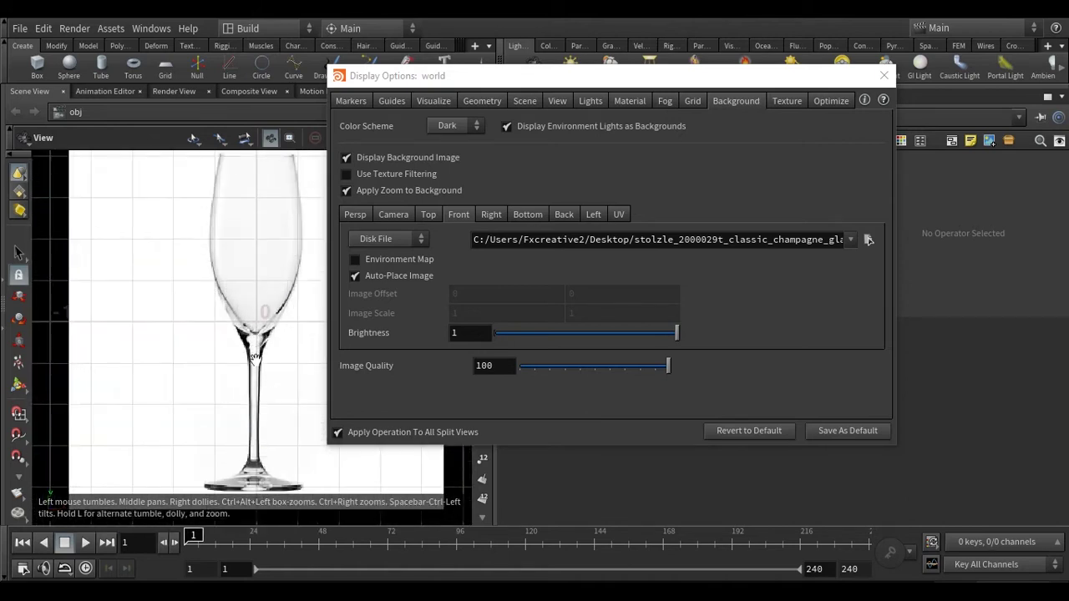
scroll(255, 359, "down", 3)
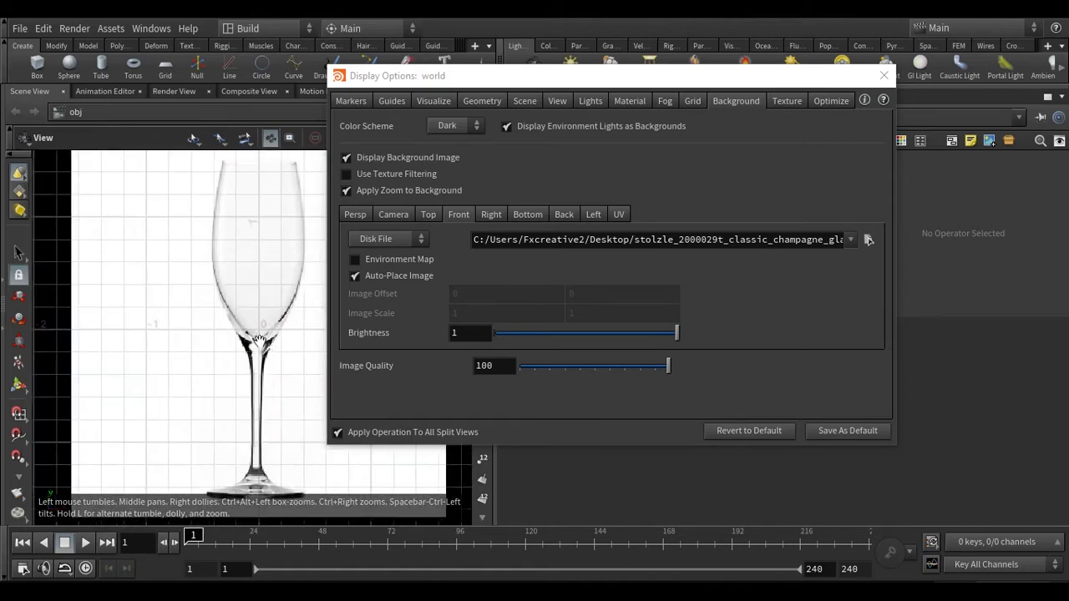
scroll(259, 341, "down", 3)
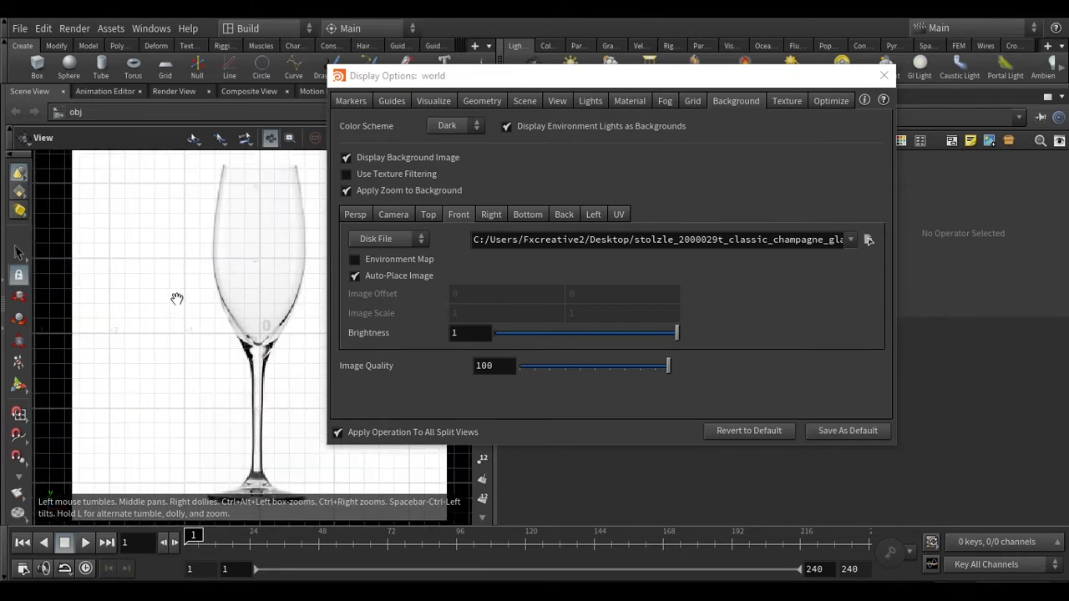
left_click(370, 275)
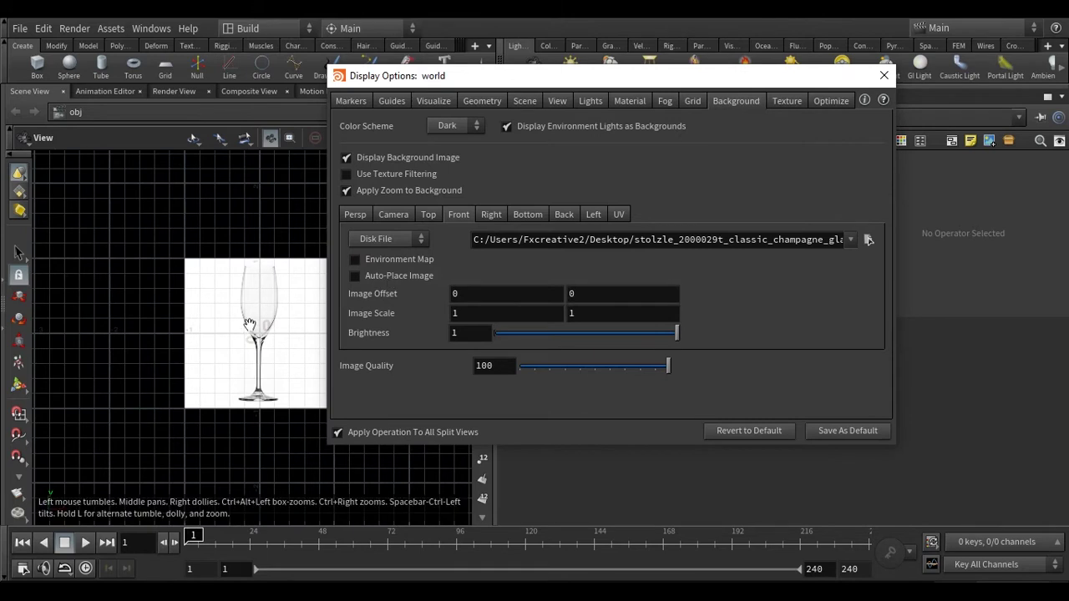
scroll(261, 354, "up", 2)
scroll(260, 354, "up", 1)
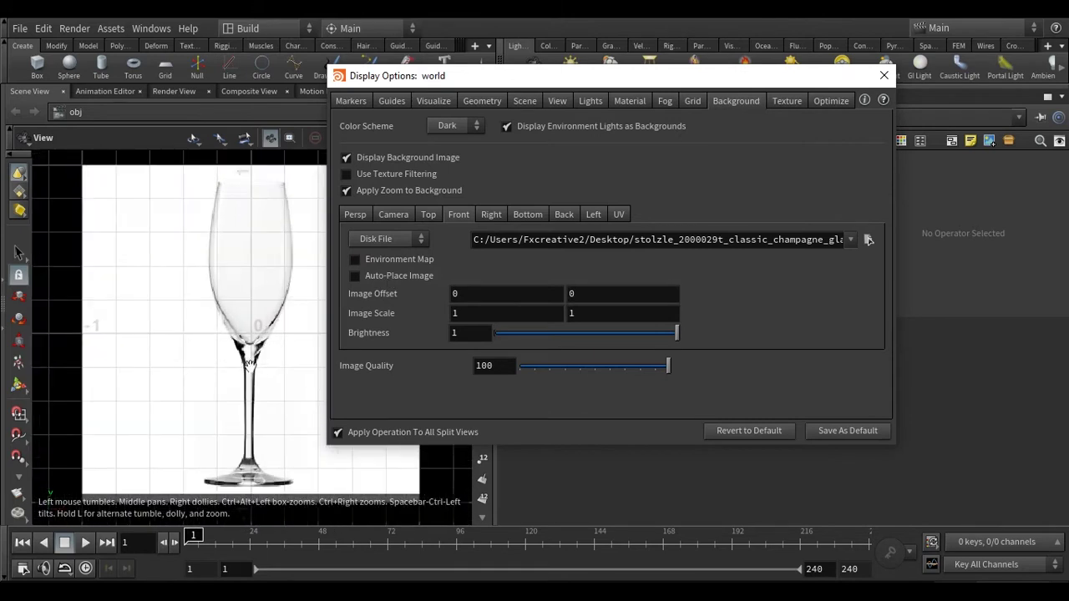
scroll(249, 361, "up", 2)
scroll(247, 363, "down", 3)
scroll(244, 365, "up", 3)
scroll(240, 368, "down", 2)
left_click(883, 75)
scroll(265, 345, "up", 2)
scroll(178, 375, "down", 2)
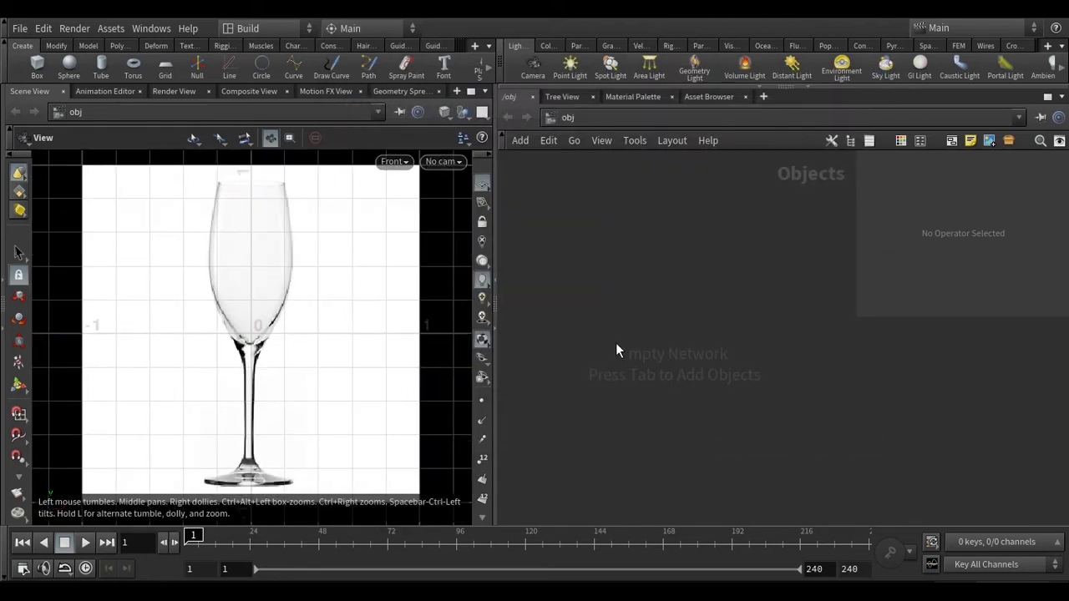
Add a Geometry object to the network using the 'geo' search
key("Tab")
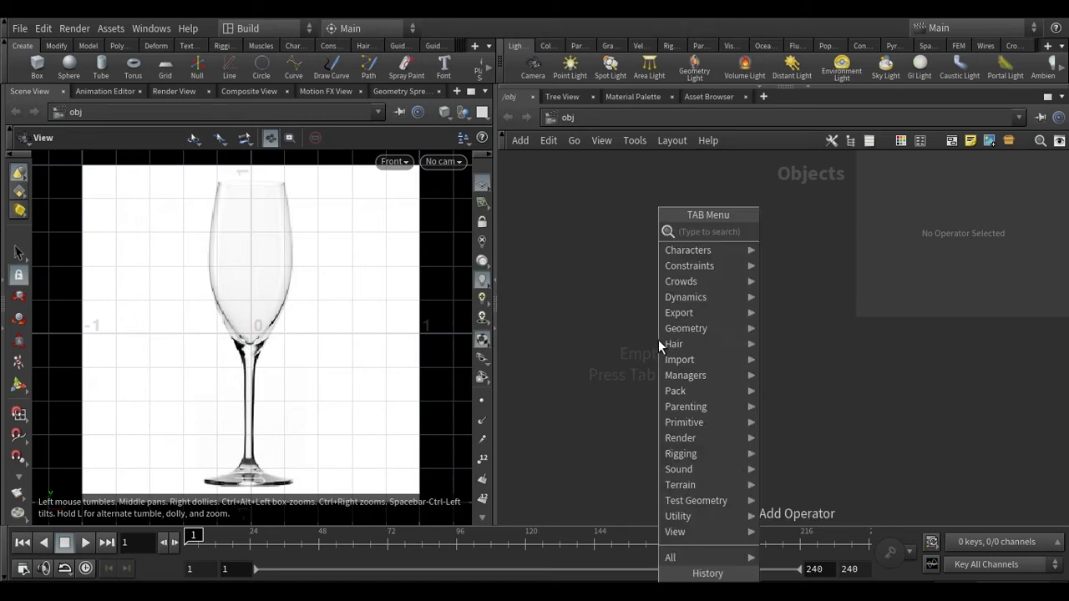
type("geo")
left_click(762, 276)
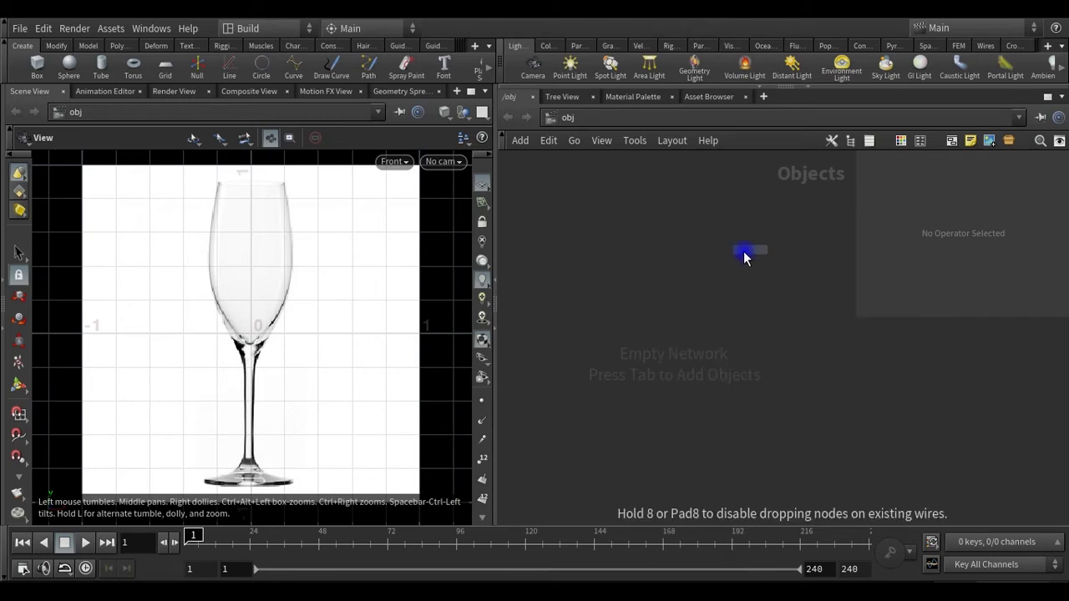
left_click(612, 272)
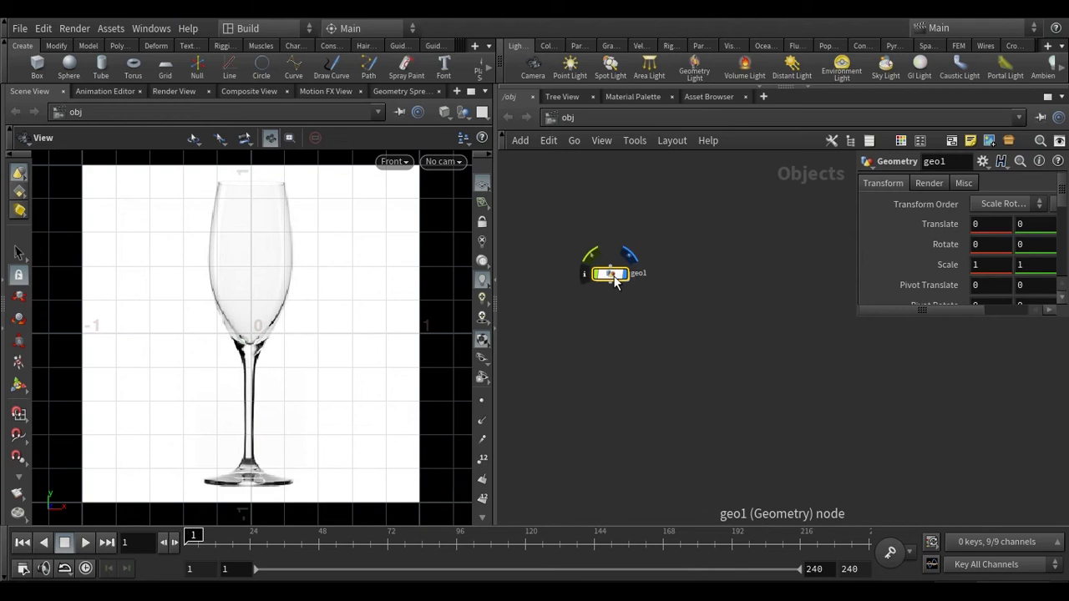
Rename the geometry node to 'Glass' and dive inside it
key("F2")
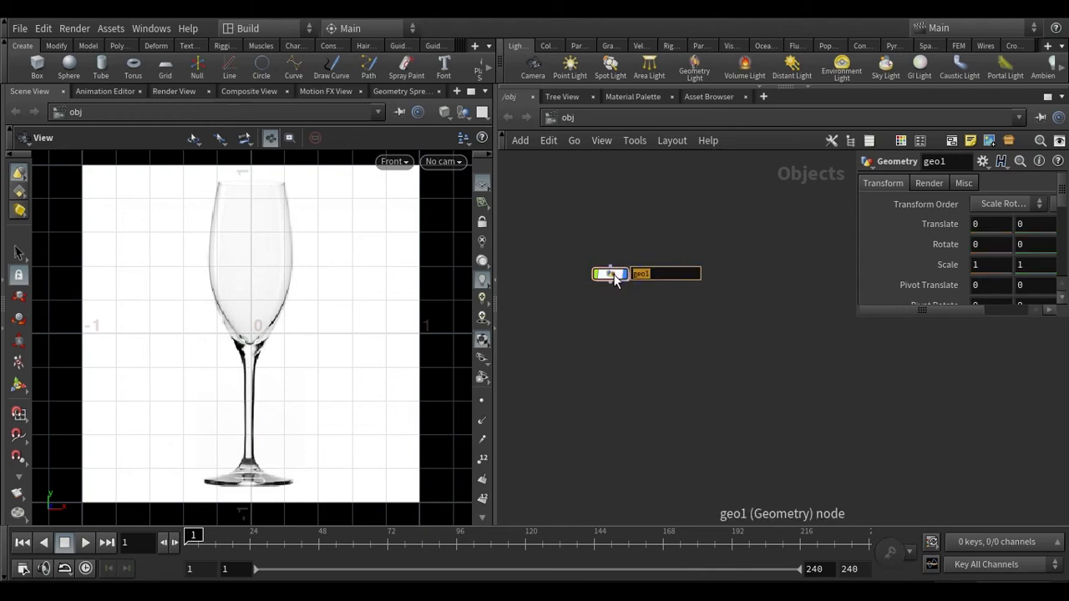
type("Glass")
key("Return")
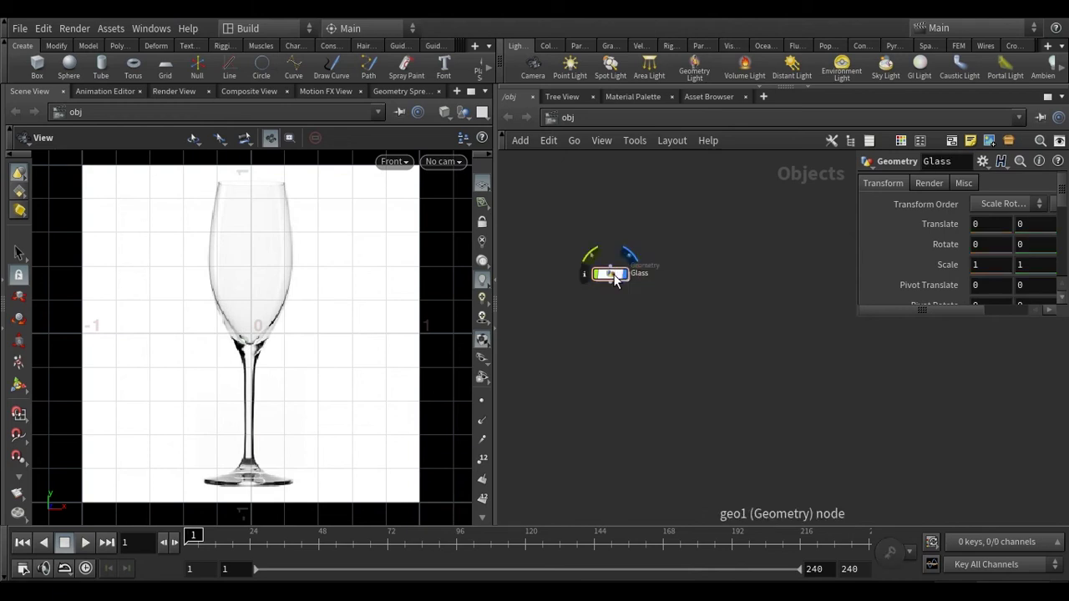
double_click(615, 282)
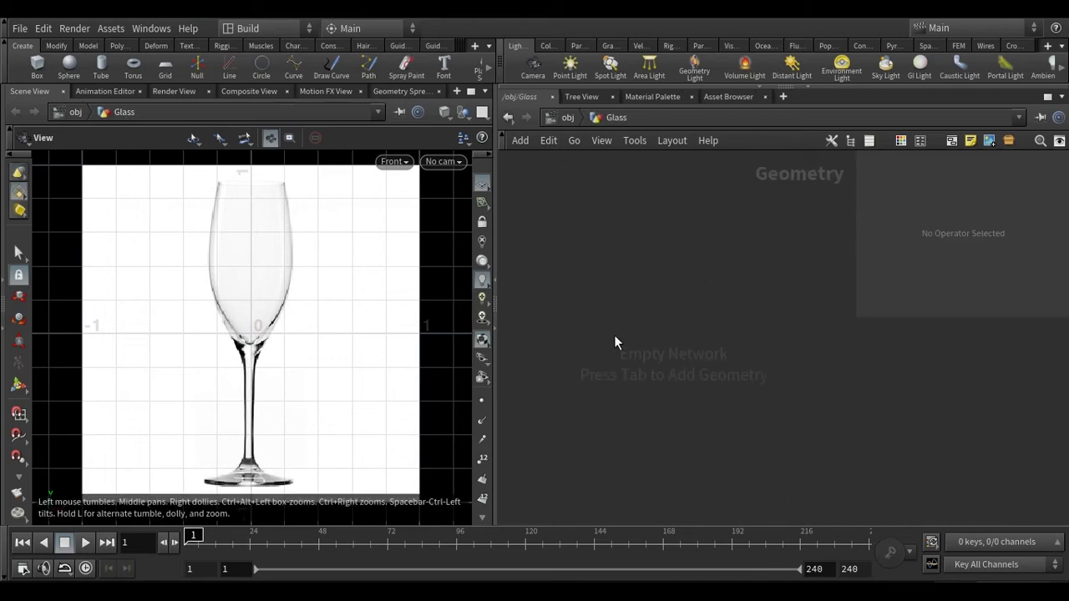
Add a curve1 node inside Glass, position it, and activate the curve draw tool
key("Tab")
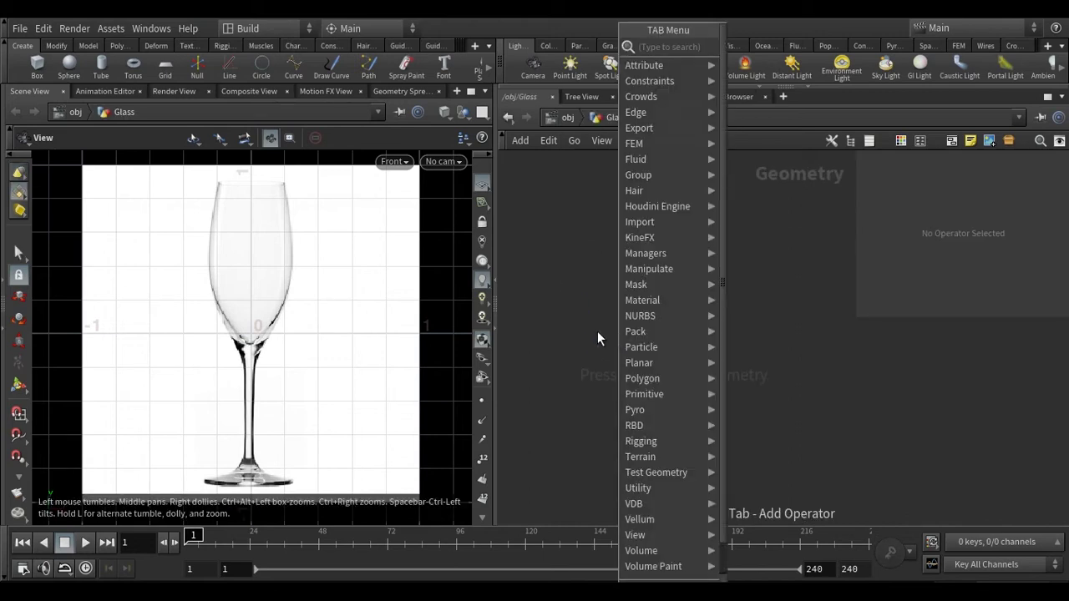
mouse_move(654, 349)
type("curve")
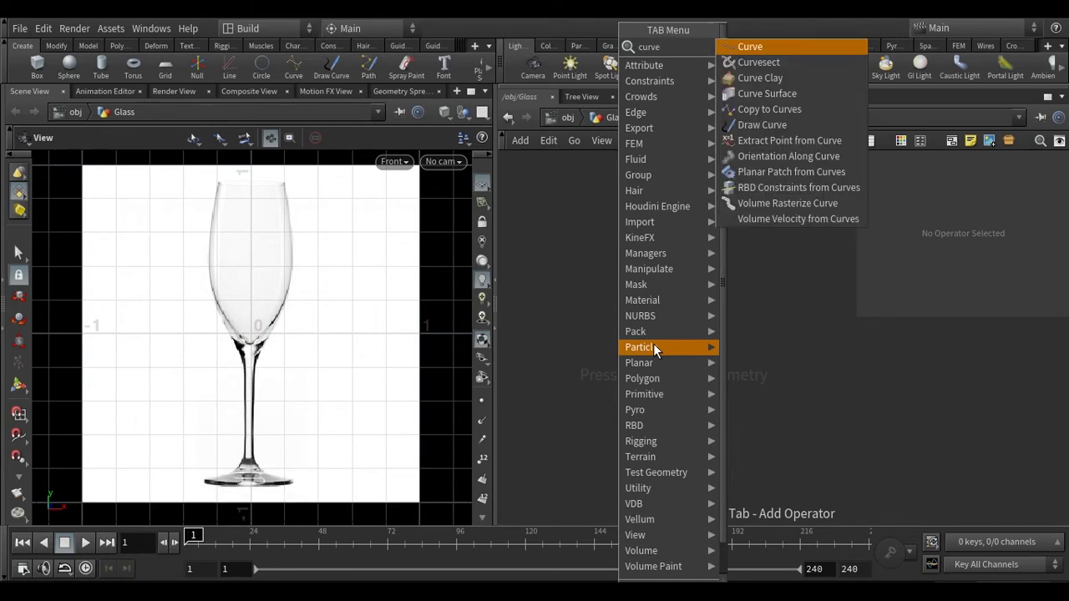
left_click(772, 46)
left_click(648, 246)
mouse_move(644, 250)
left_mouse_down()
mouse_move(656, 271)
mouse_move(631, 265)
left_mouse_up()
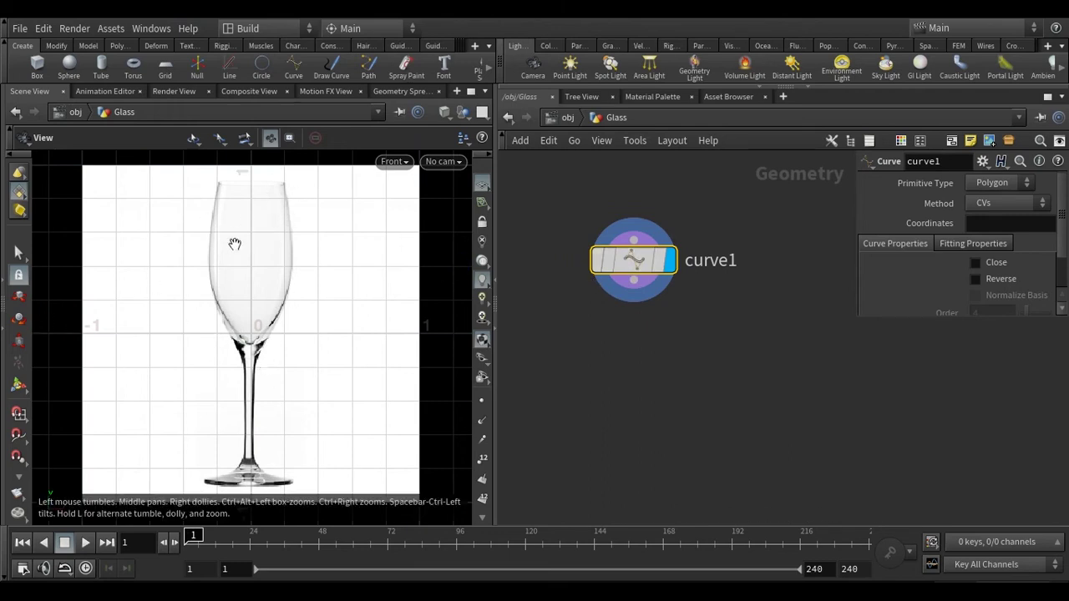
left_click_drag(627, 255, 614, 268)
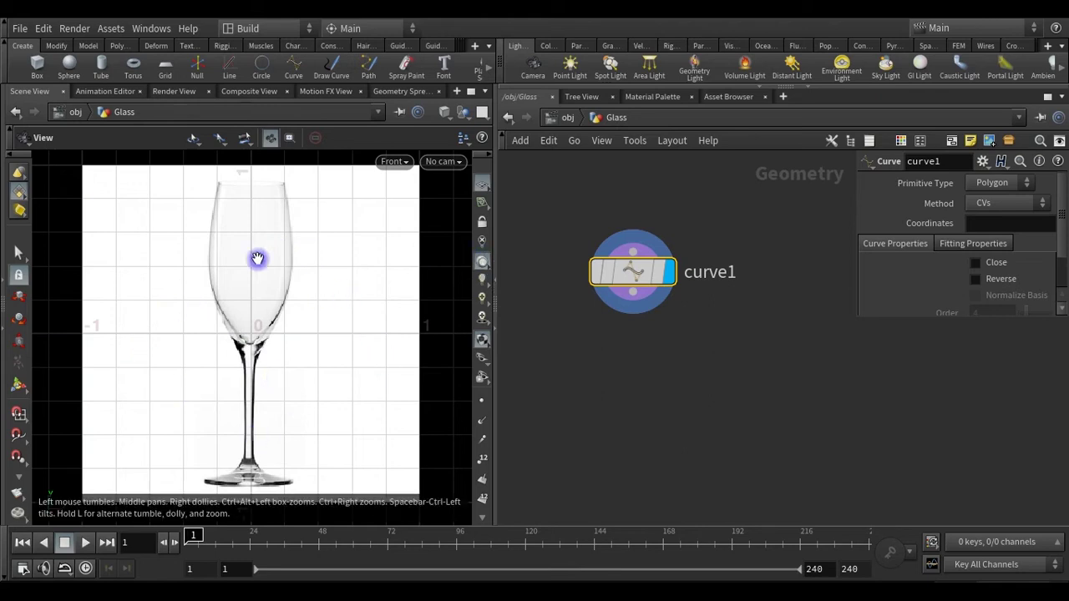
left_click(18, 387)
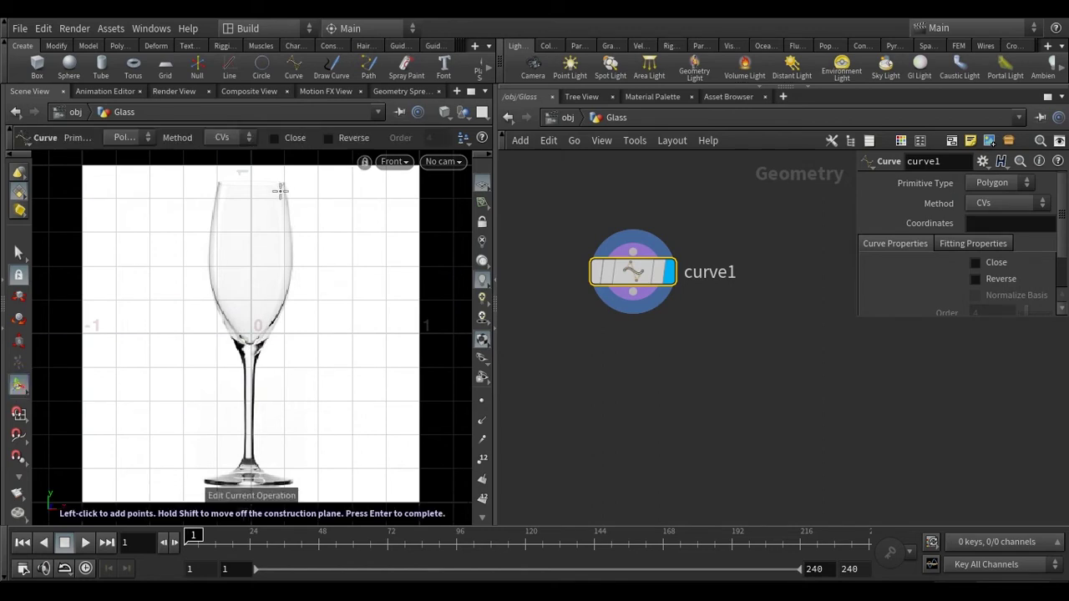
Place curve points up the bowl's right edge from the stem junction to the rim
scroll(286, 182, "up", 4)
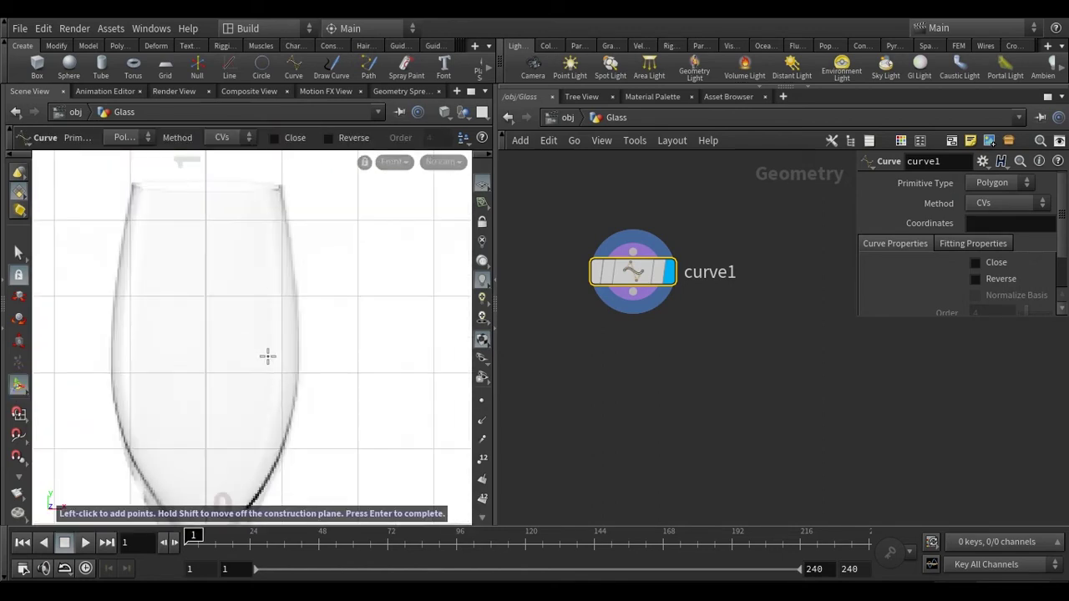
scroll(267, 356, "down", 6)
scroll(279, 334, "up", 8)
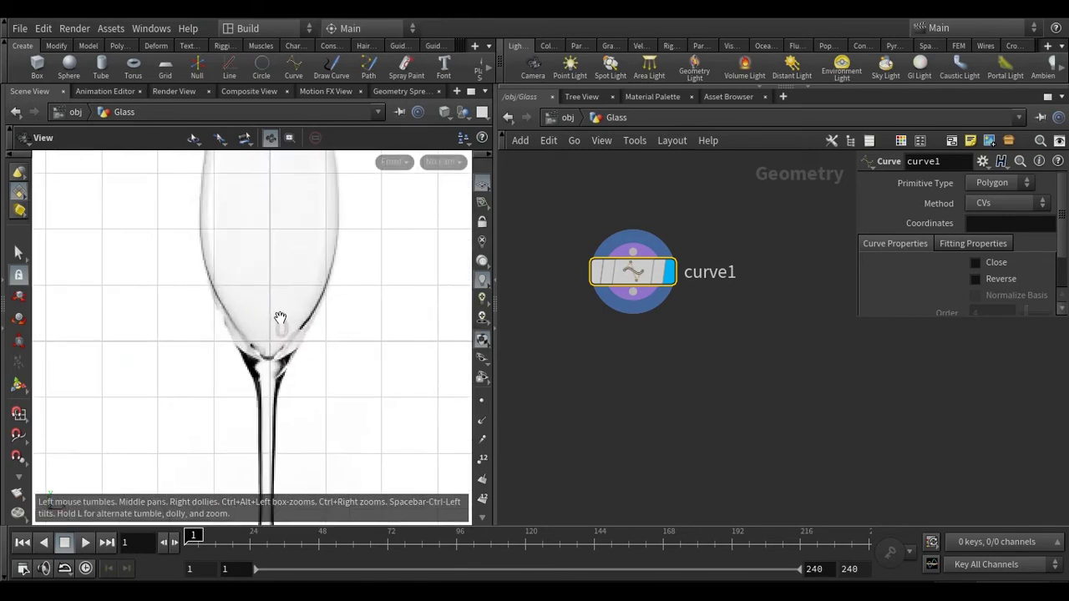
left_click(245, 361)
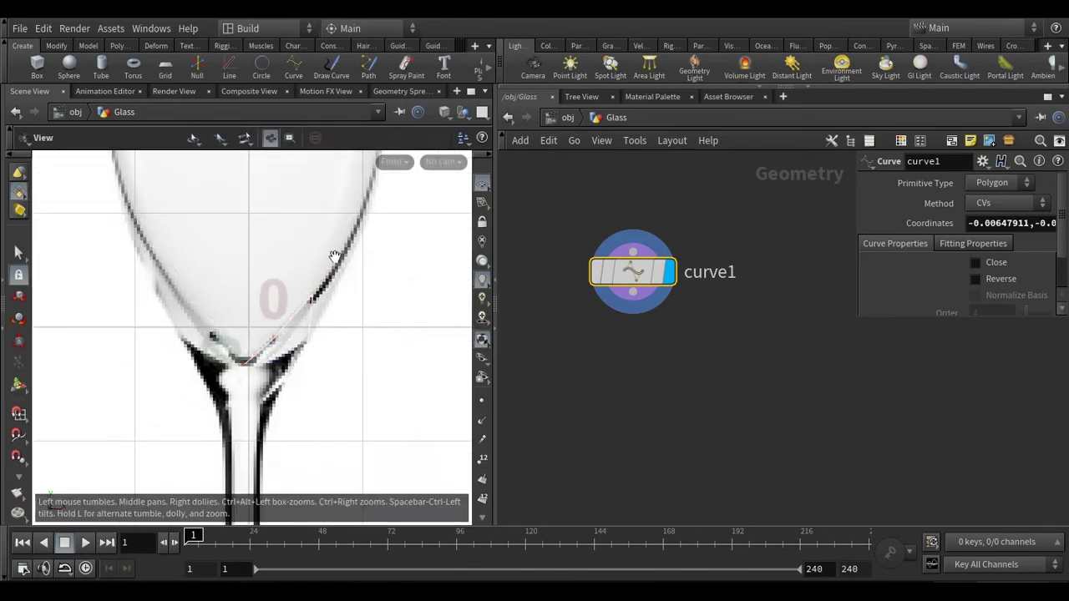
scroll(274, 338, "up", 3)
left_click(300, 405)
left_click(310, 334)
middle_click_drag(305, 234, 308, 324)
left_click(308, 324)
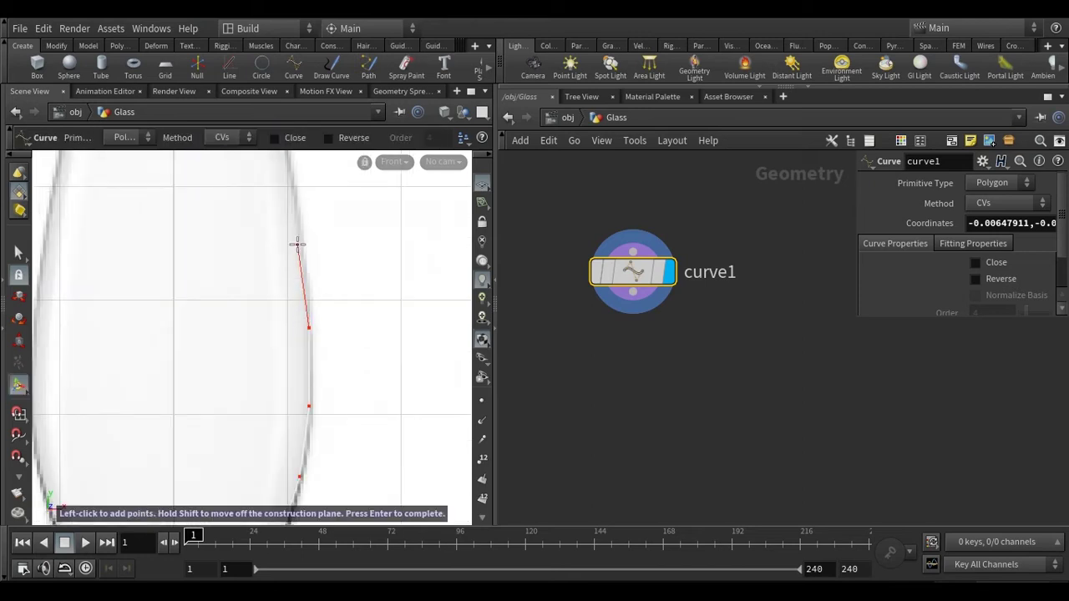
middle_click_drag(295, 242, 300, 268)
scroll(301, 253, "up", 3)
left_click(299, 261)
left_click(307, 249)
scroll(301, 294, "down", 2)
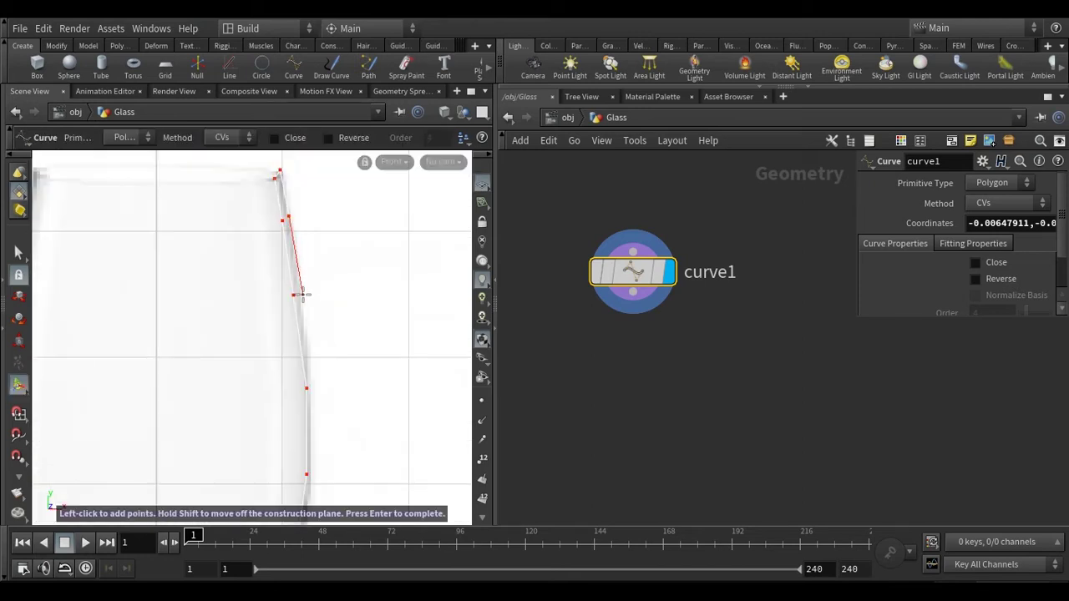
scroll(301, 326, "down", 3)
scroll(288, 319, "down", 2)
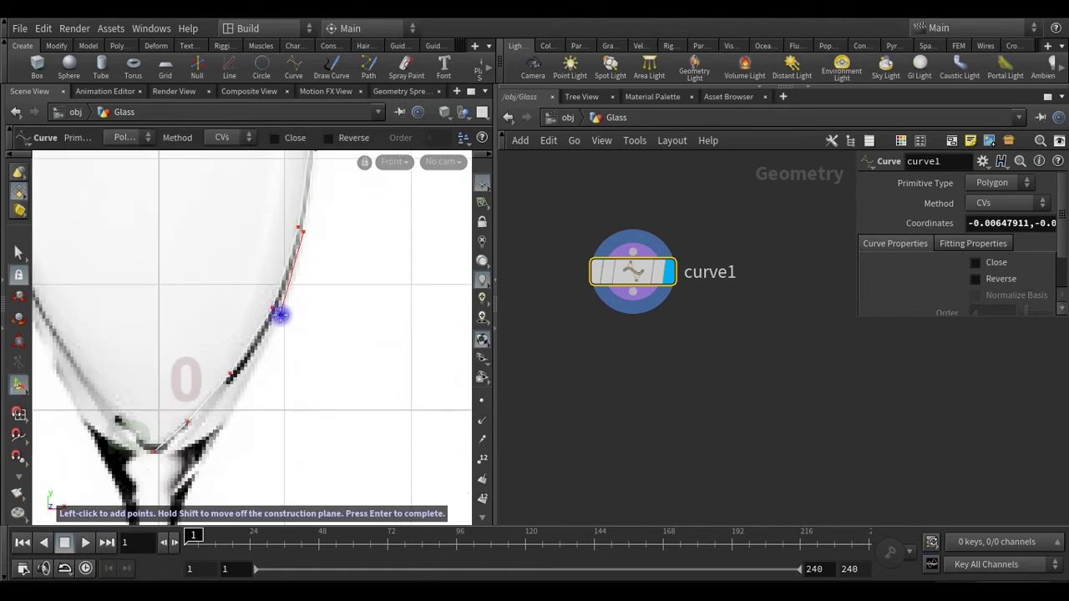
Add points along the stem and foot to the foot's rim, finish the curve, and return to viewing
middle_click_drag(215, 446, 180, 223)
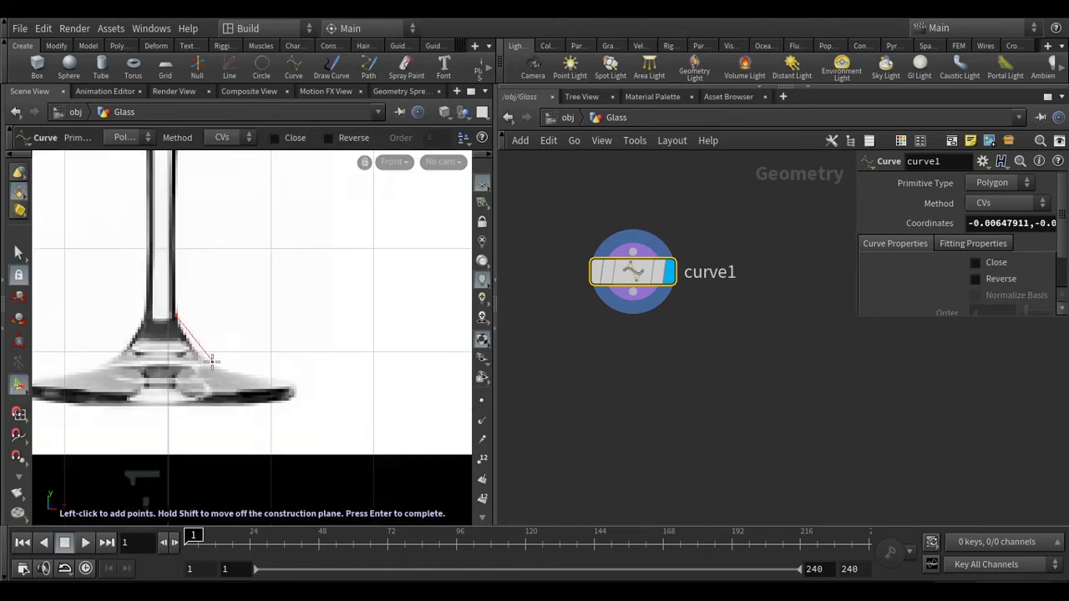
left_click(176, 318)
left_click(205, 362)
left_click(248, 376)
left_click(294, 387)
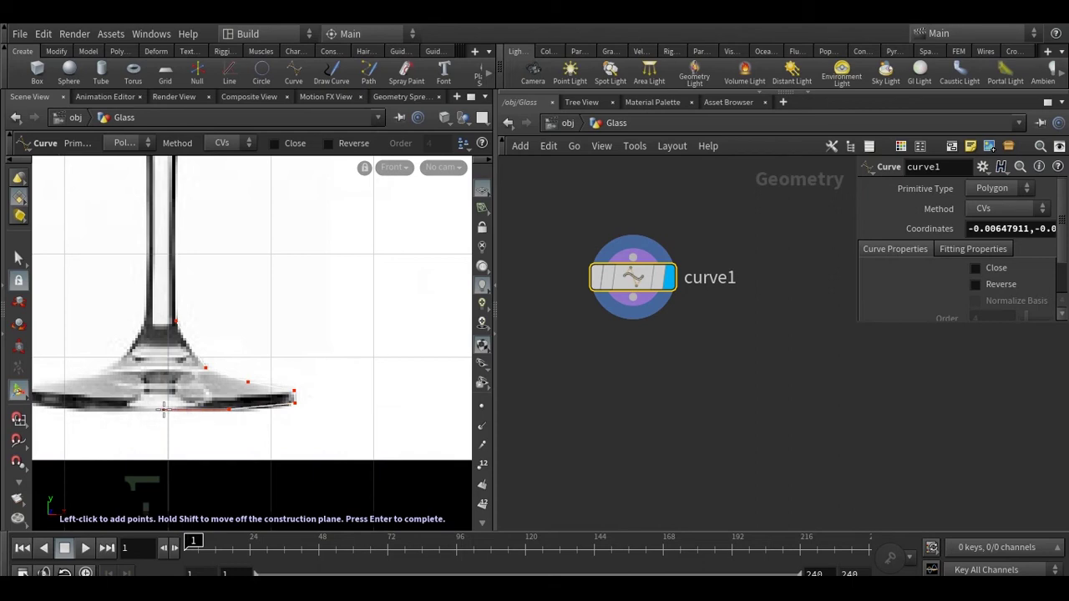
scroll(215, 365, "down", 5)
scroll(233, 371, "down", 2)
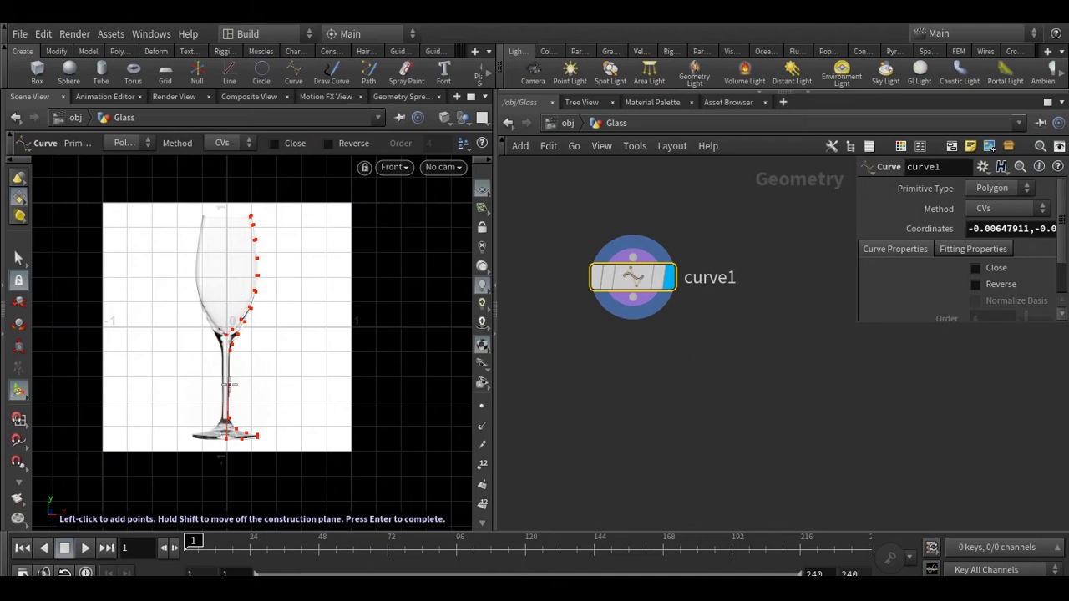
key("Return")
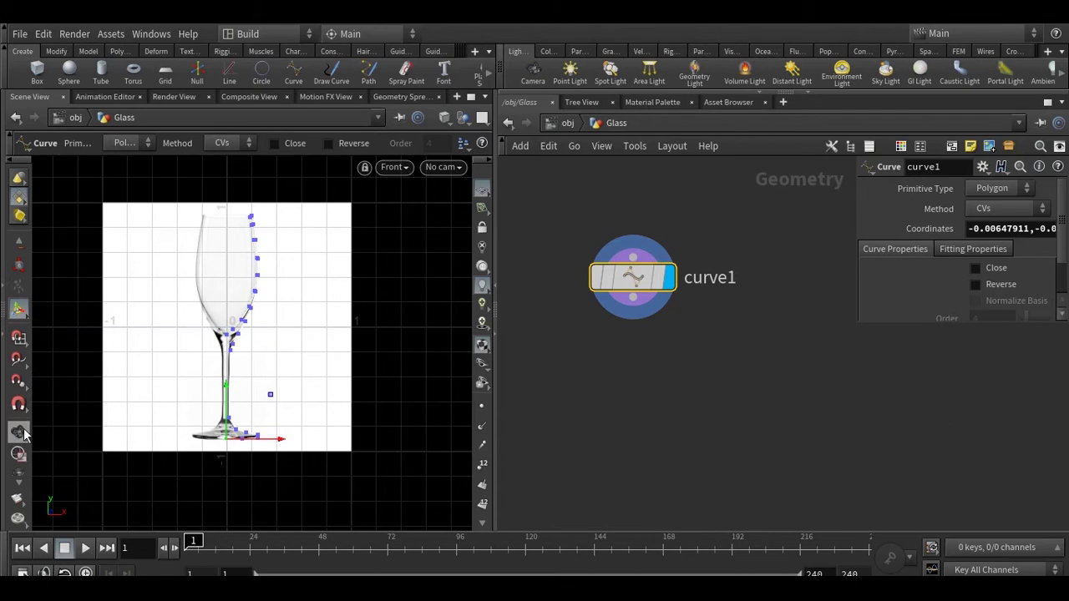
left_click(20, 431)
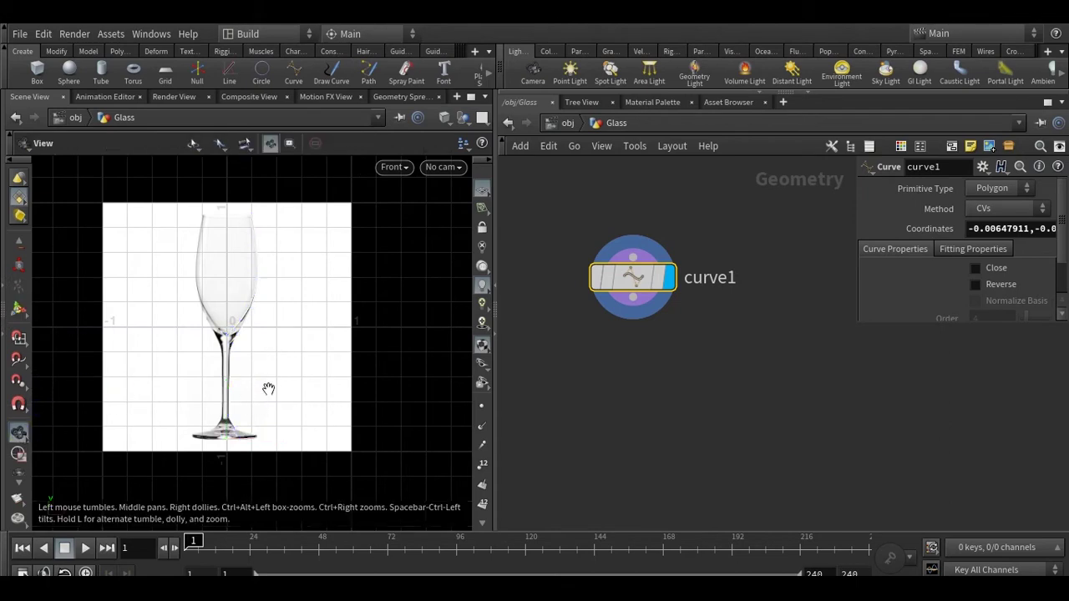
Switch the viewport to Perspective to see the 3D profile, and nudge curve1 up
left_click_drag(269, 388, 348, 362)
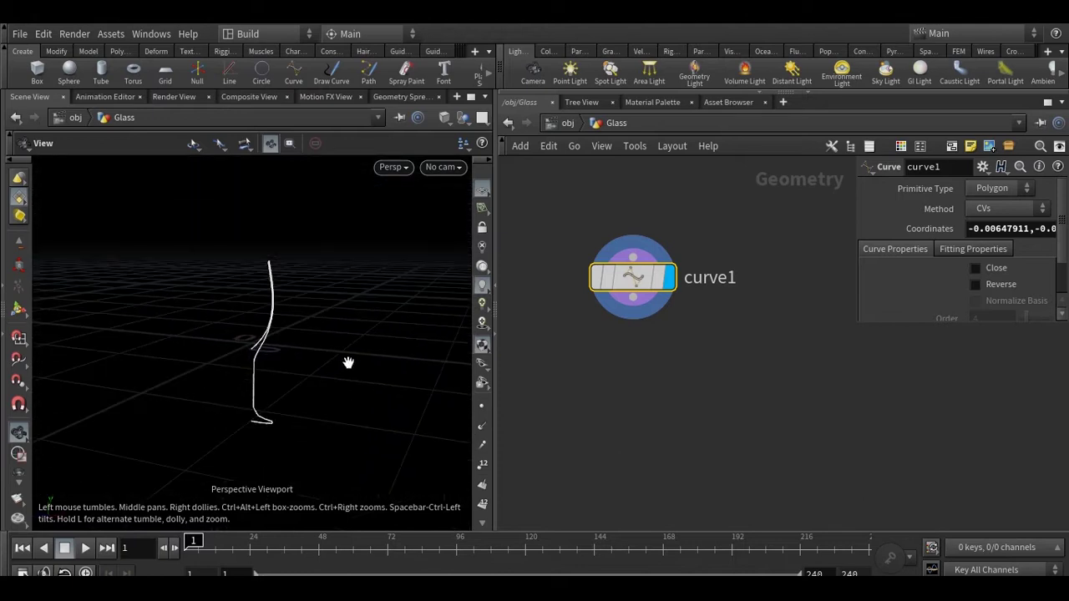
left_click(394, 168)
mouse_move(401, 202)
left_click(501, 202)
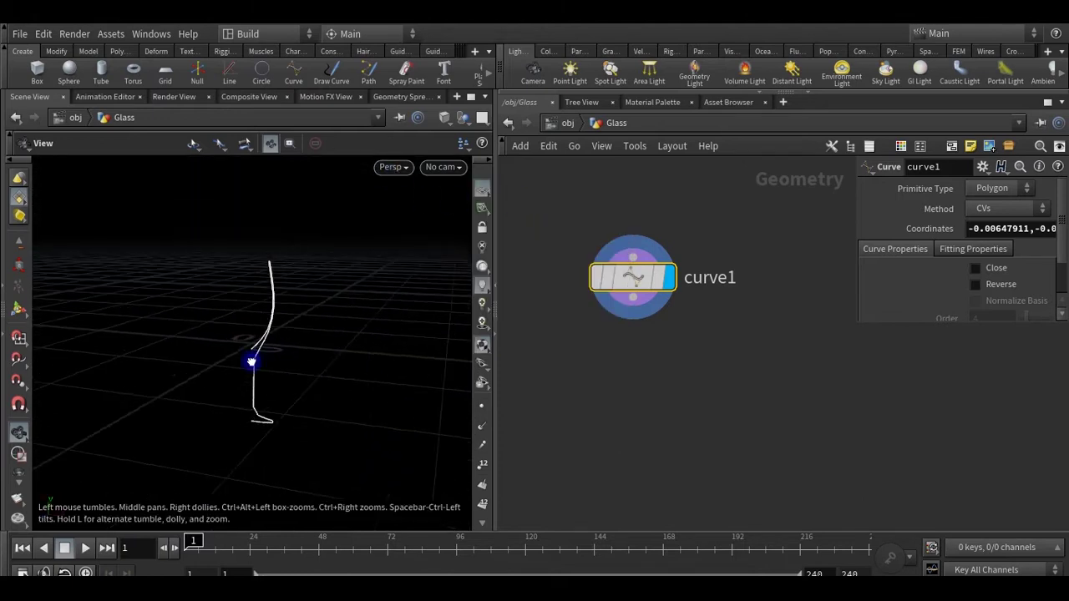
left_click_drag(251, 361, 273, 384)
mouse_move(628, 294)
left_mouse_down()
mouse_move(623, 274)
mouse_move(631, 288)
left_mouse_up()
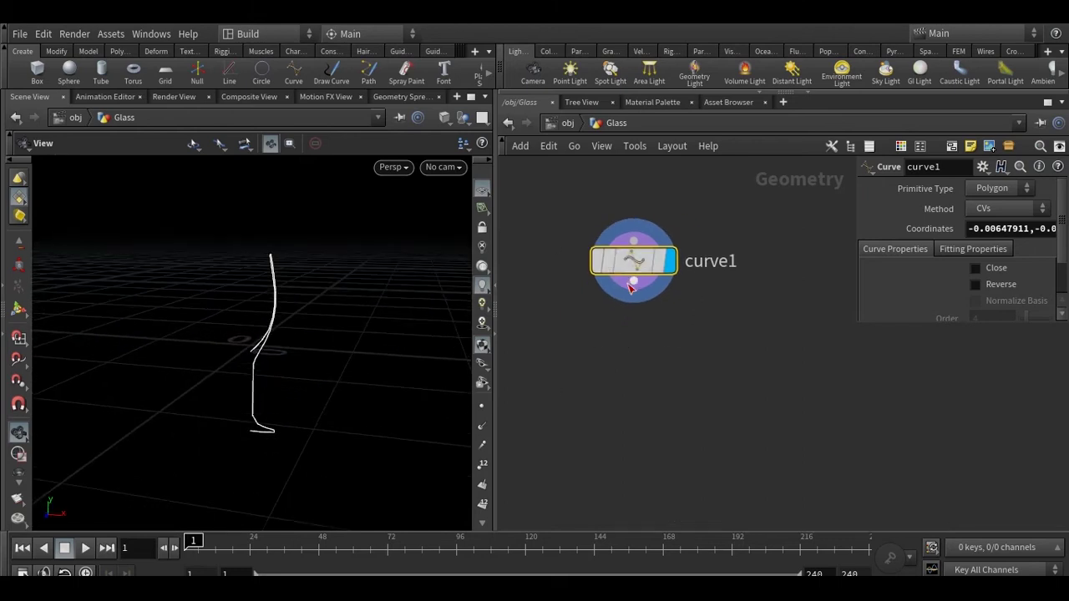
left_click(633, 284)
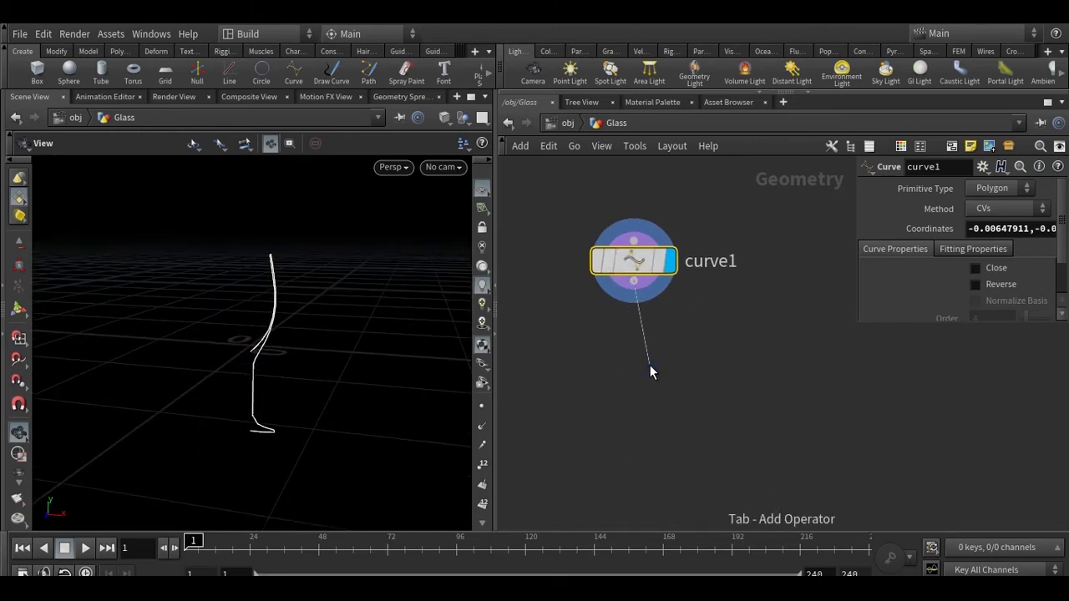
Add a Revolve node after curve1 to spin the profile into a 12-division glass, and orbit to inspect it
key("Tab")
type("reve")
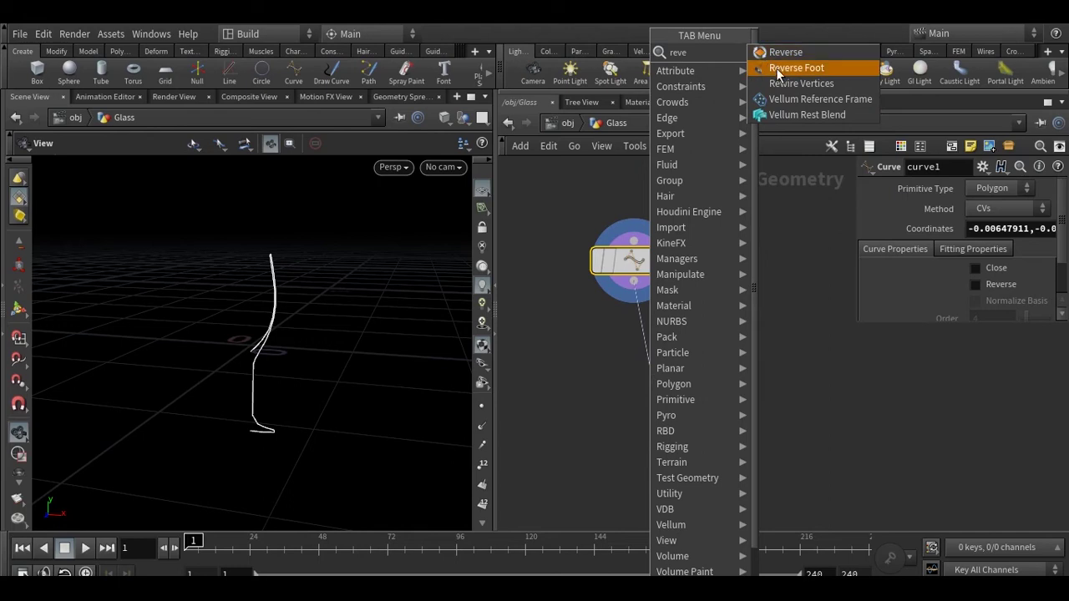
key("BackSpace")
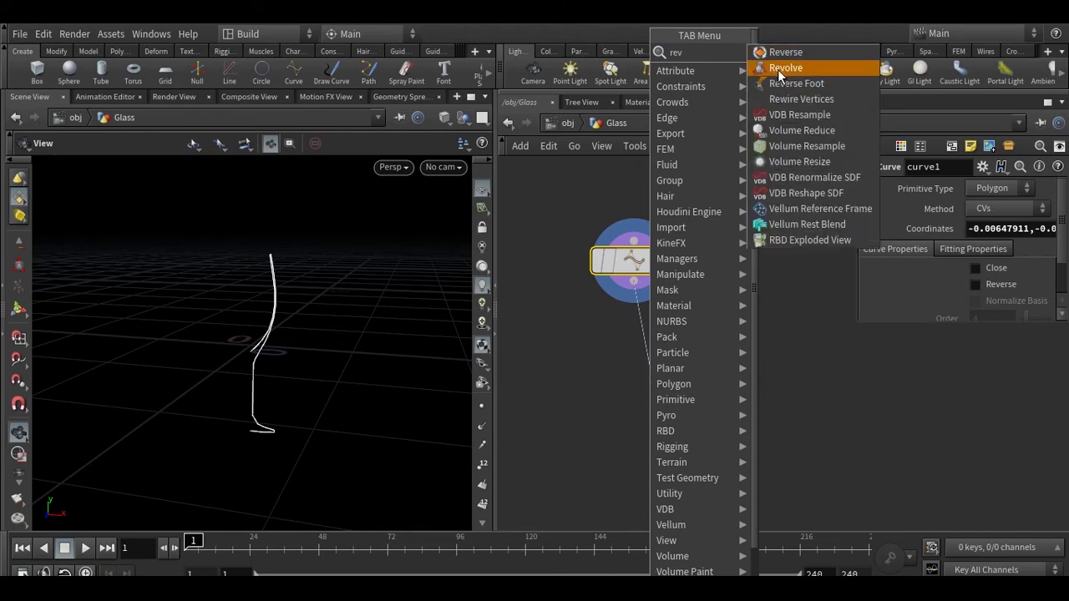
left_click(780, 69)
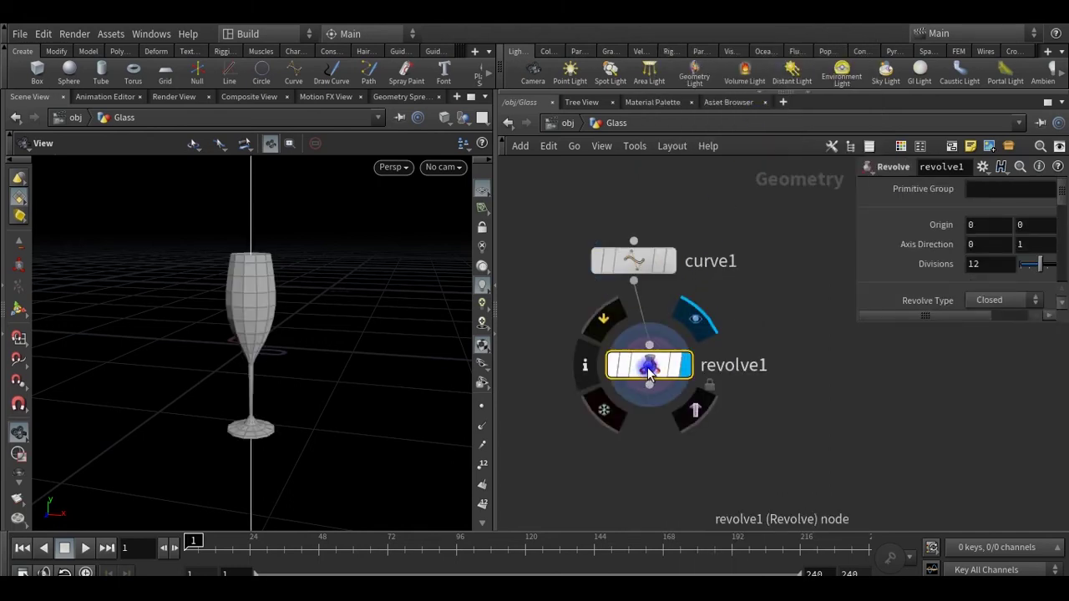
left_click_drag(612, 394, 629, 409)
left_click_drag(209, 343, 269, 361)
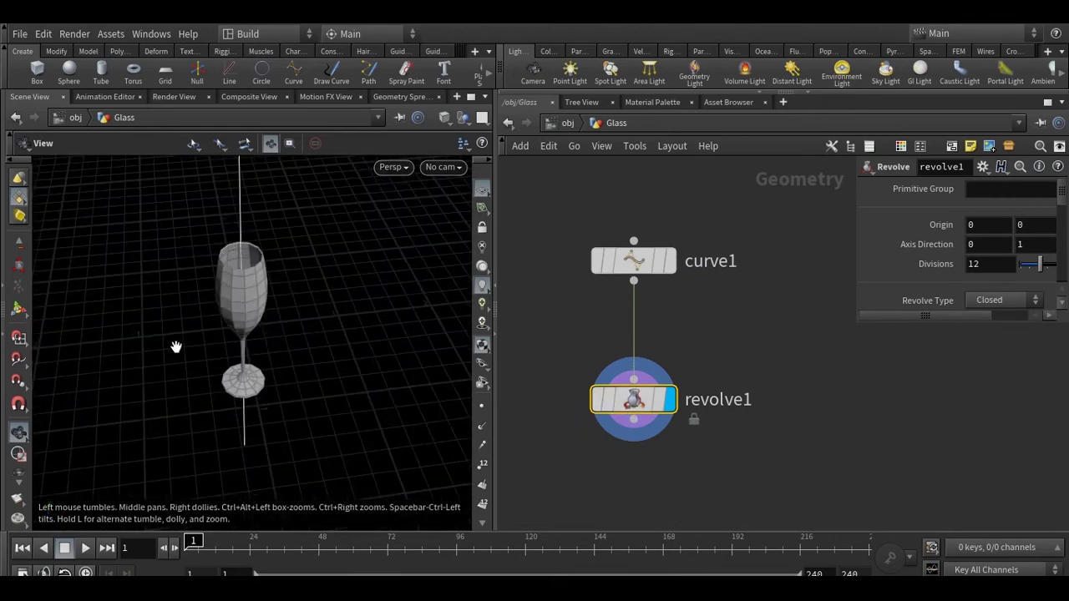
left_click_drag(195, 318, 546, 358)
mouse_move(663, 459)
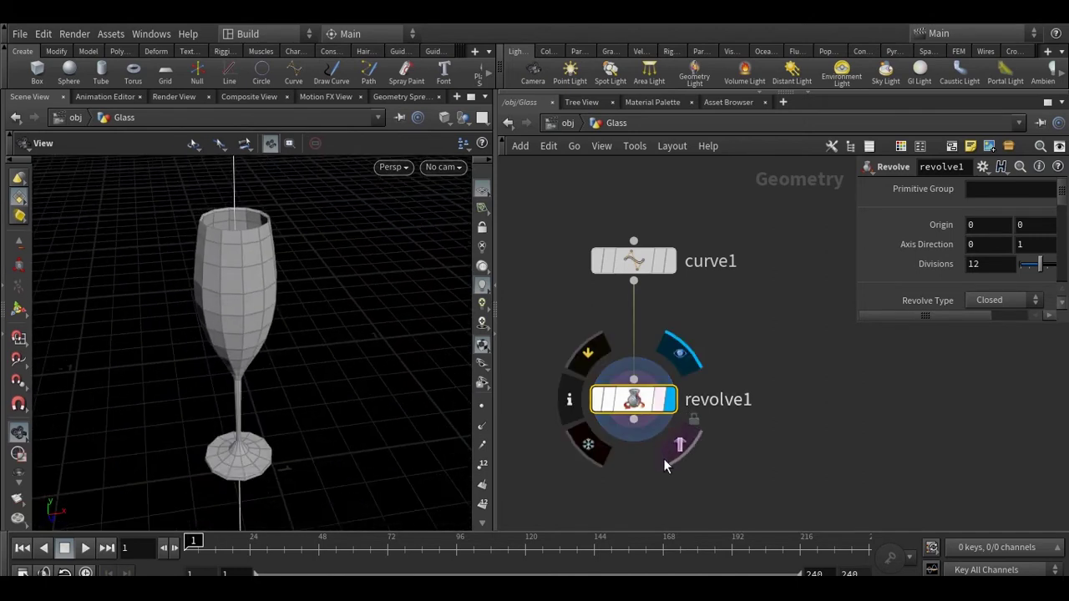
middle_click_drag(663, 458, 632, 302)
left_click(636, 285)
Add a transform1 node after revolve1 and raise the glass to Translate Y 0.9
key("Tab")
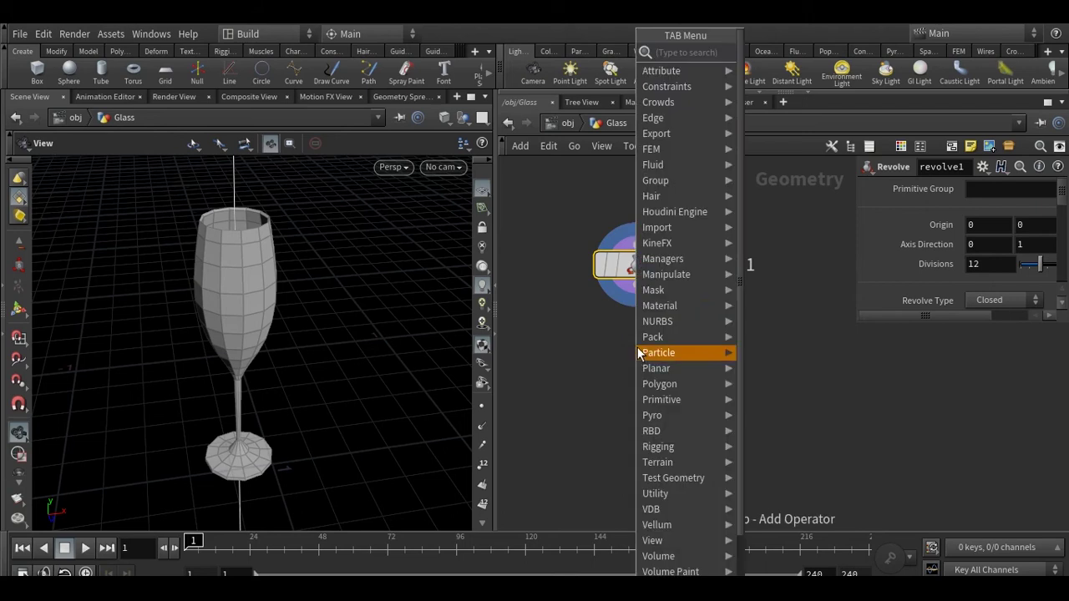
type("trans")
left_click(772, 51)
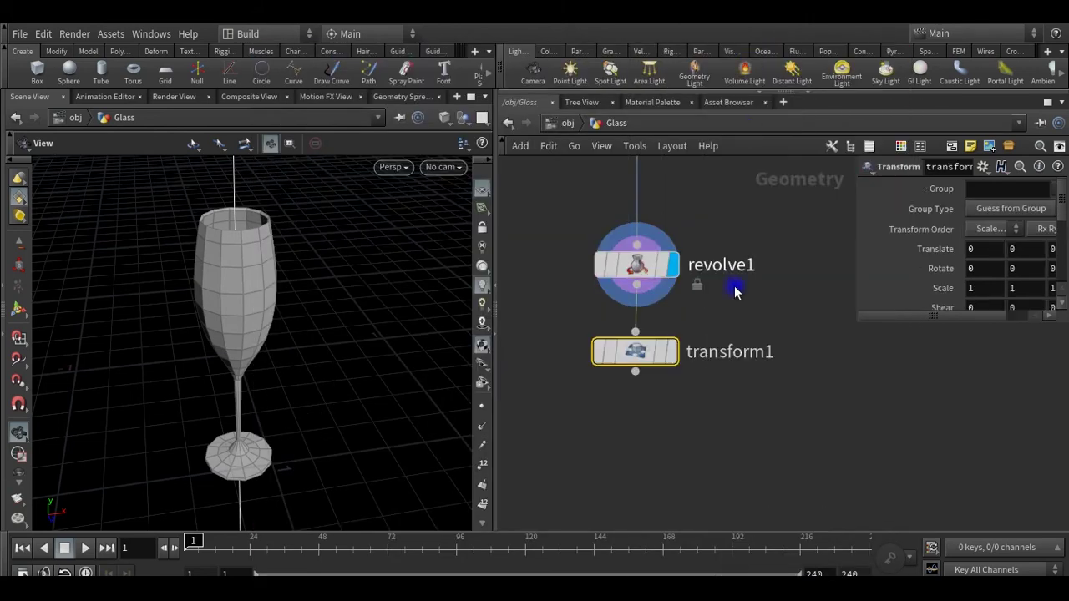
left_click(673, 351)
left_click_drag(394, 370, 309, 338)
left_click_drag(856, 326, 781, 418)
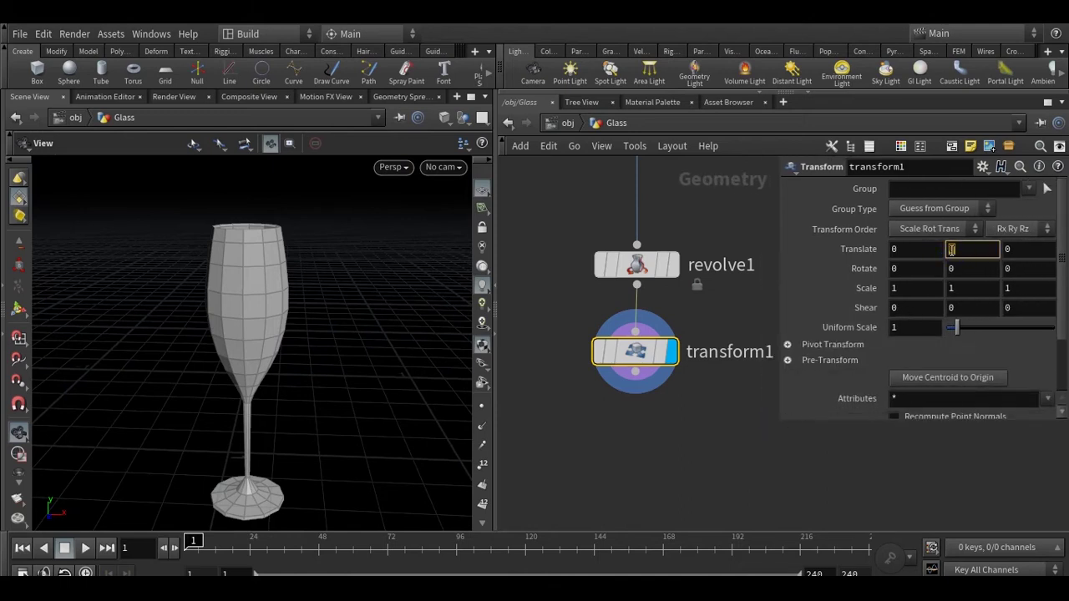
middle_click_drag(951, 249, 913, 254)
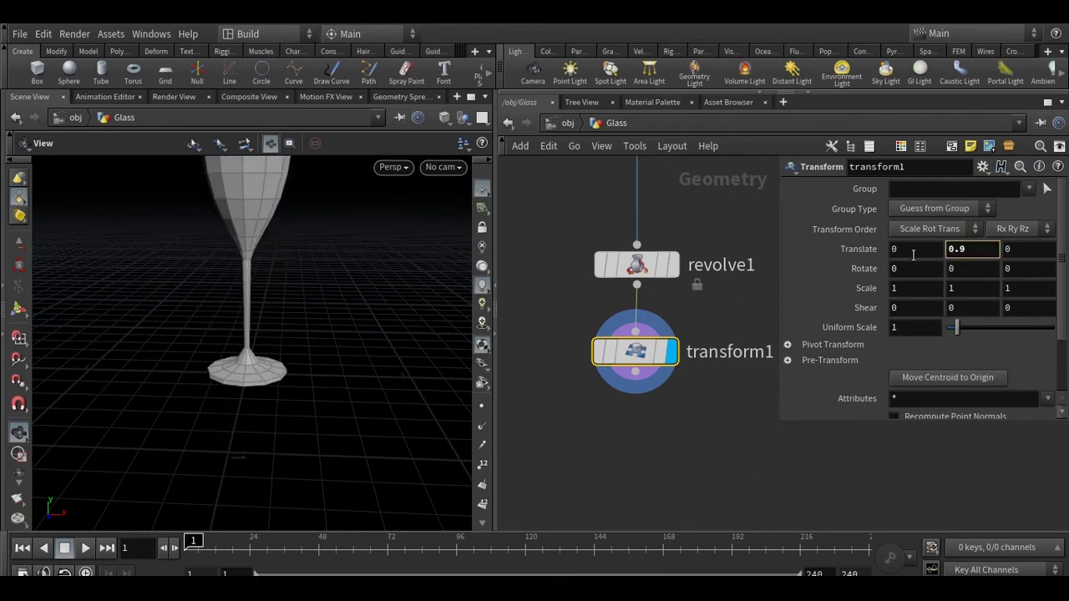
left_click_drag(284, 317, 453, 393)
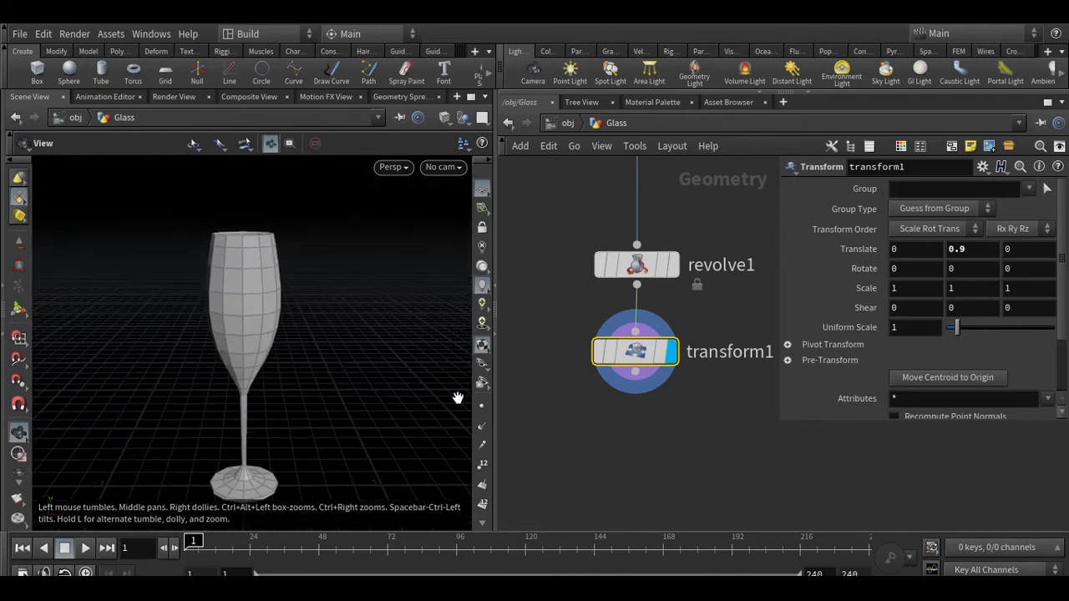
Tilt the glass with transform1 rotation set to 8, 0, -13
middle_click_drag(1010, 268, 907, 239)
left_click(948, 268)
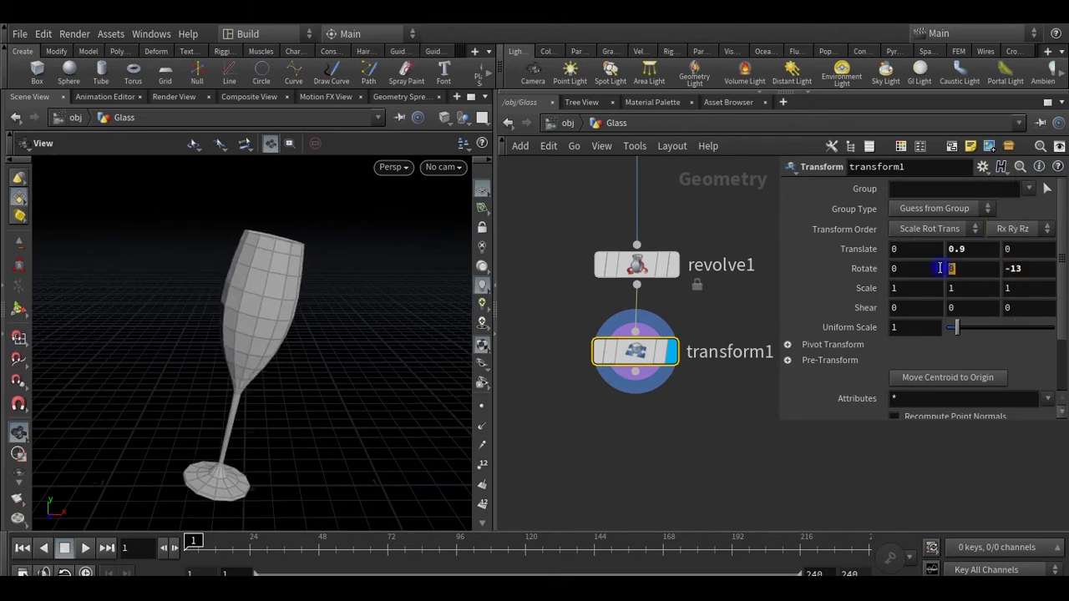
left_click(892, 268)
middle_click_drag(902, 268, 944, 236)
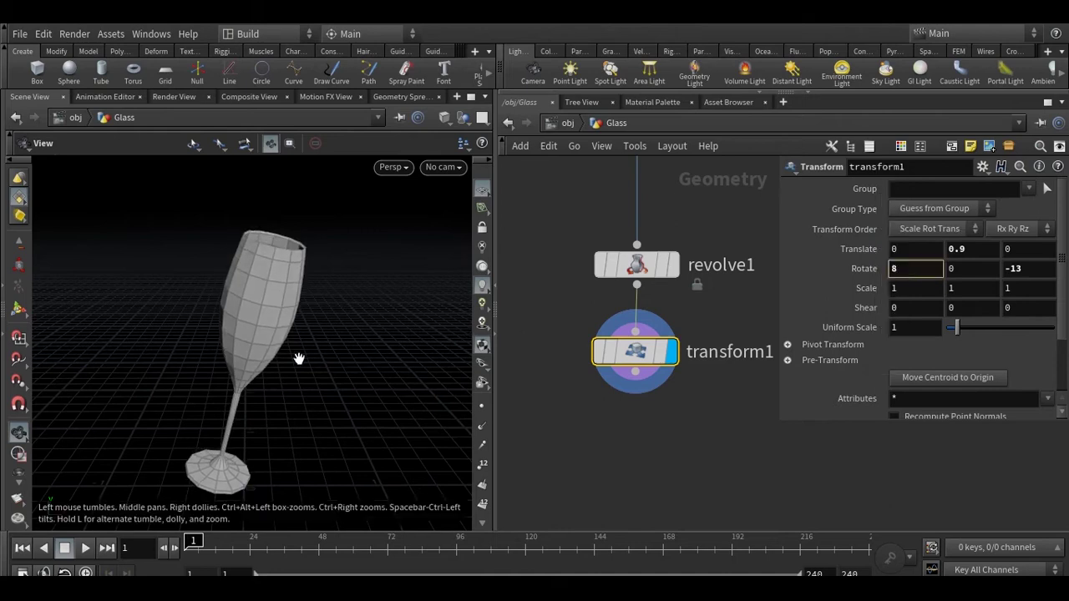
mouse_move(298, 358)
left_mouse_down()
mouse_move(289, 354)
mouse_move(297, 350)
left_mouse_up()
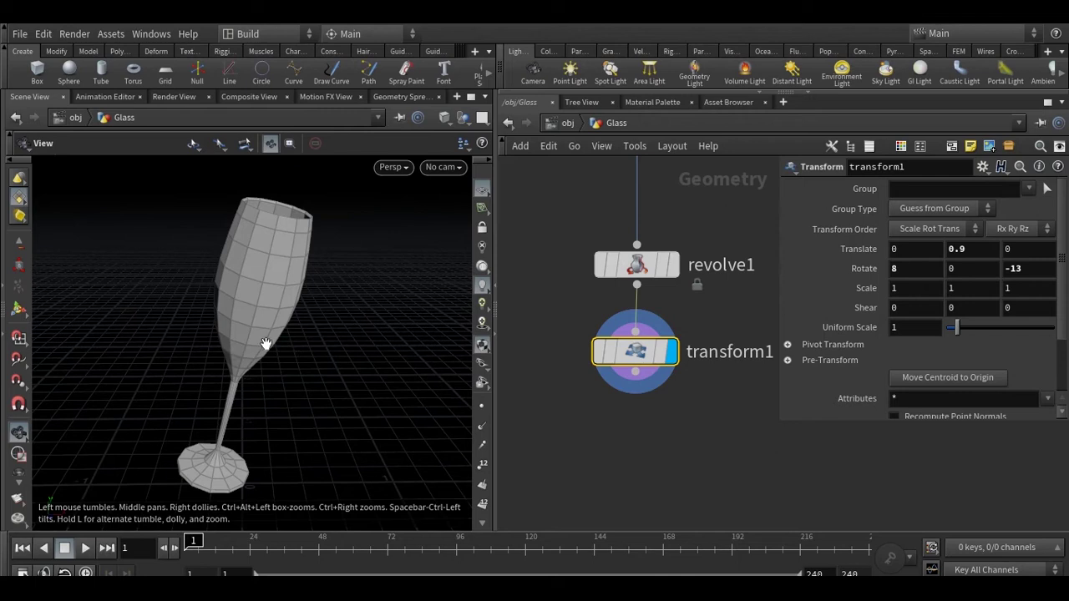
Start a new node from transform1's output in the Tab menu
middle_click_drag(641, 416, 621, 388)
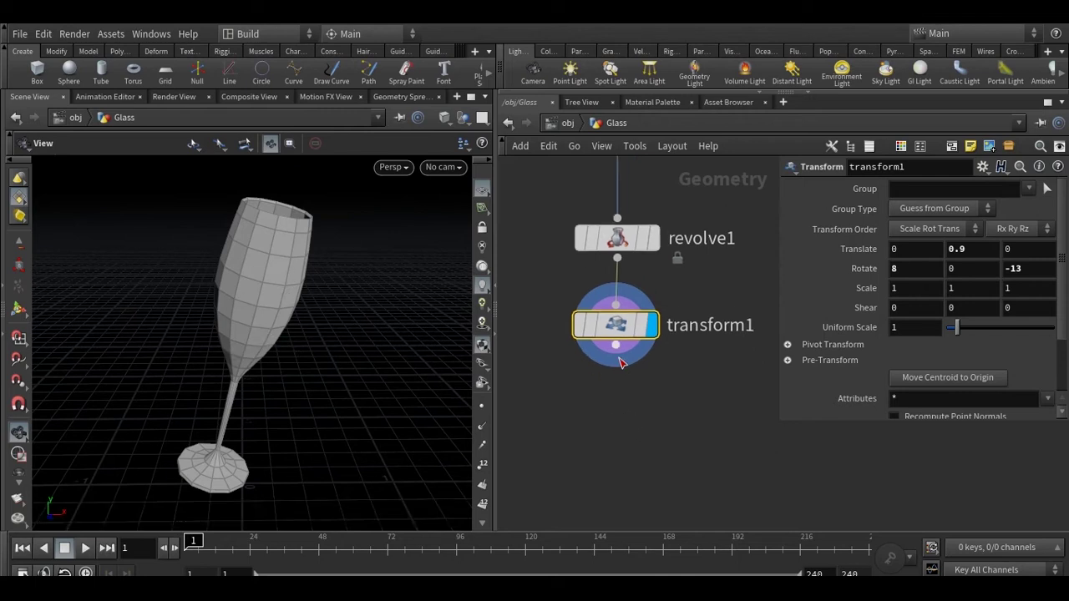
left_click(619, 360)
left_click(618, 436)
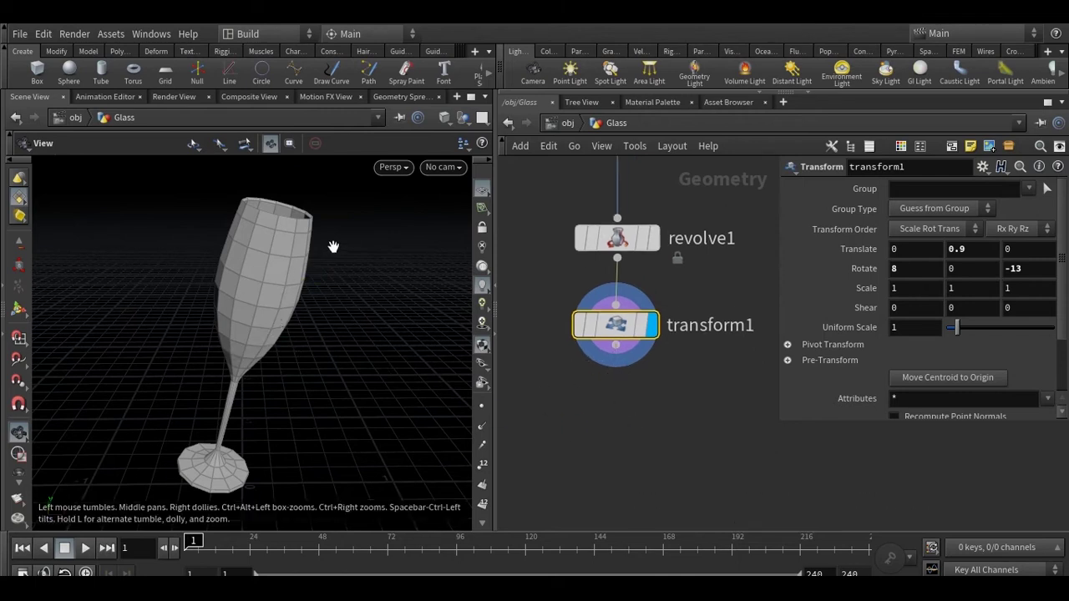
left_click(616, 345)
key("Tab")
Add subdivide1 (Catmull-Clark, depth 1) under transform1 and inspect the smoothed glass
type("s")
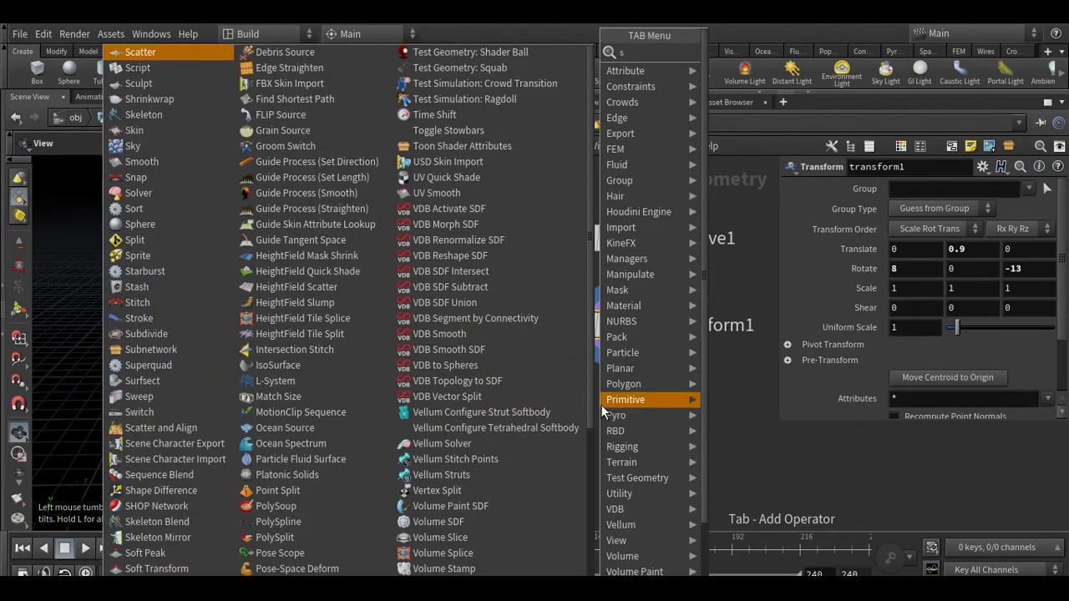
type("ub")
key("Return")
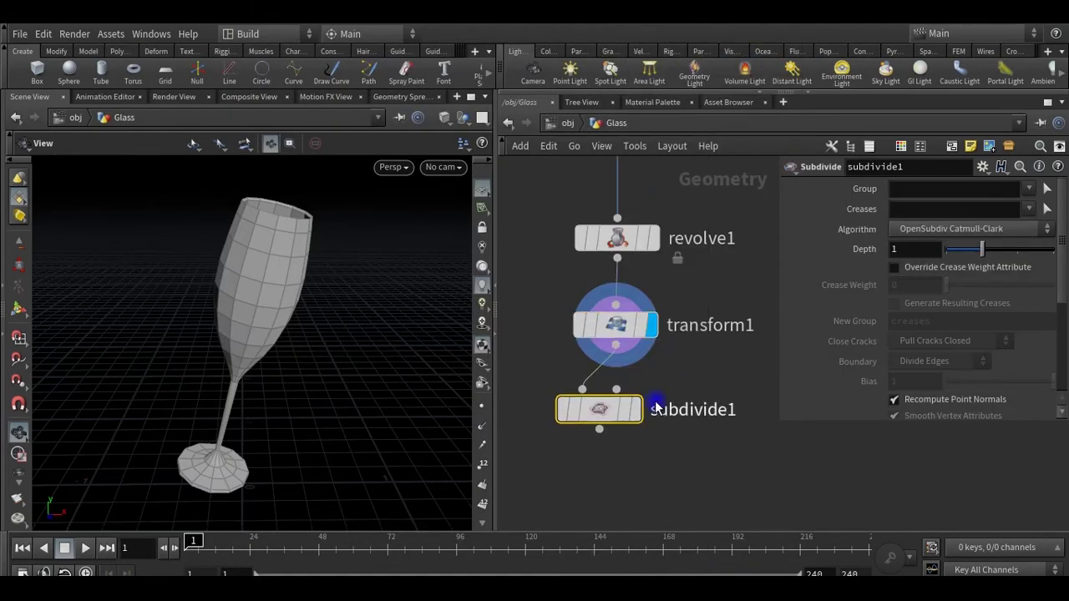
left_click_drag(600, 410, 615, 423)
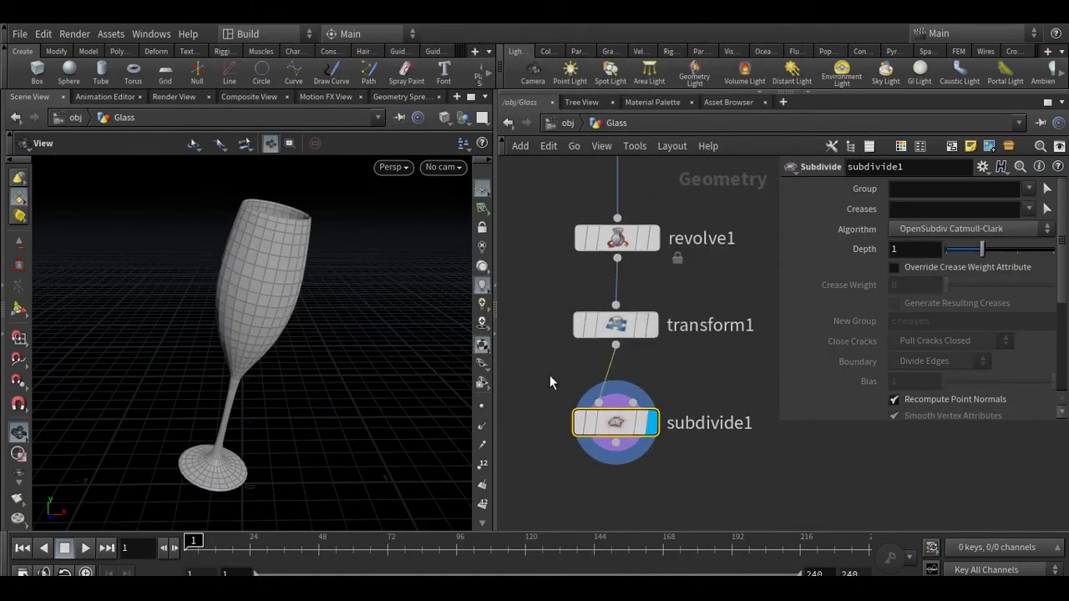
left_click_drag(222, 322, 320, 187)
scroll(262, 255, "up", 5)
left_click_drag(263, 255, 251, 376)
scroll(254, 278, "down", 5)
middle_click_drag(610, 429, 598, 367)
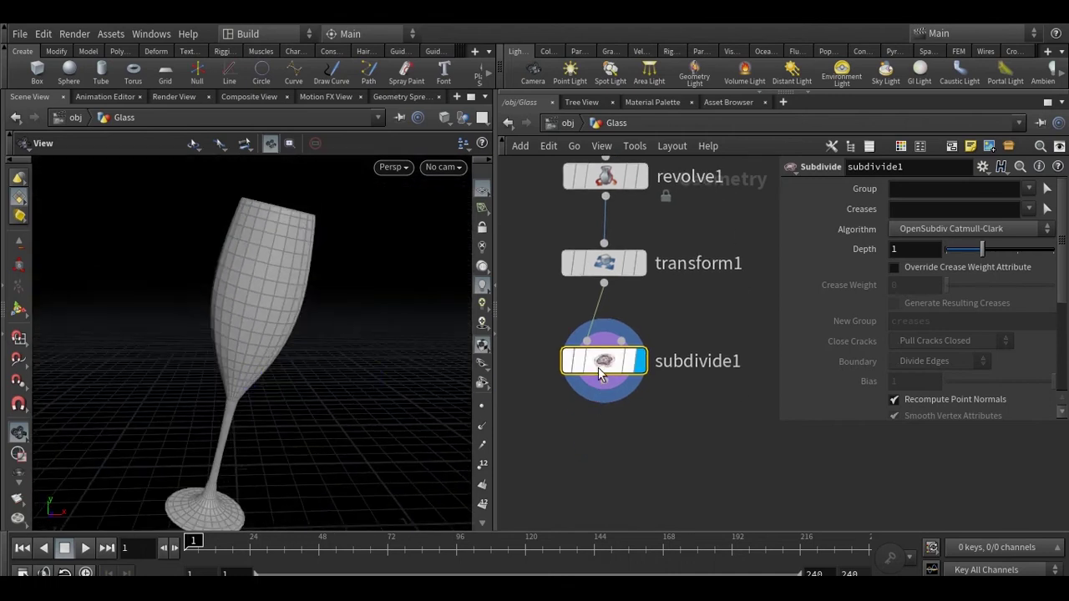
left_click_drag(598, 368, 598, 443)
left_click(648, 269)
Display transform1's low-poly glass and select its top rim edge loop
left_click(644, 264)
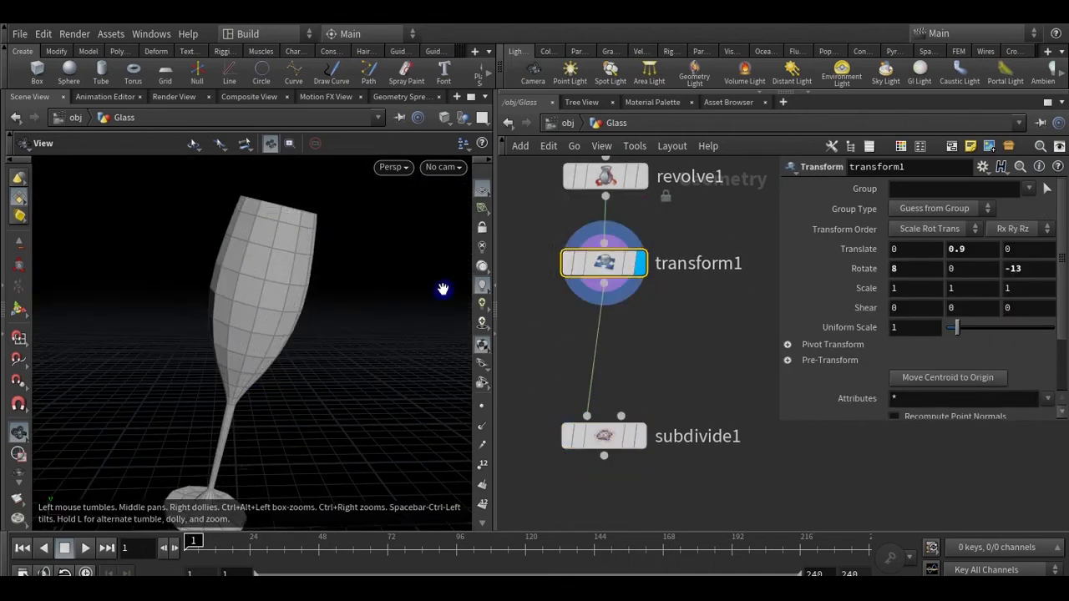
left_click_drag(439, 293, 84, 312)
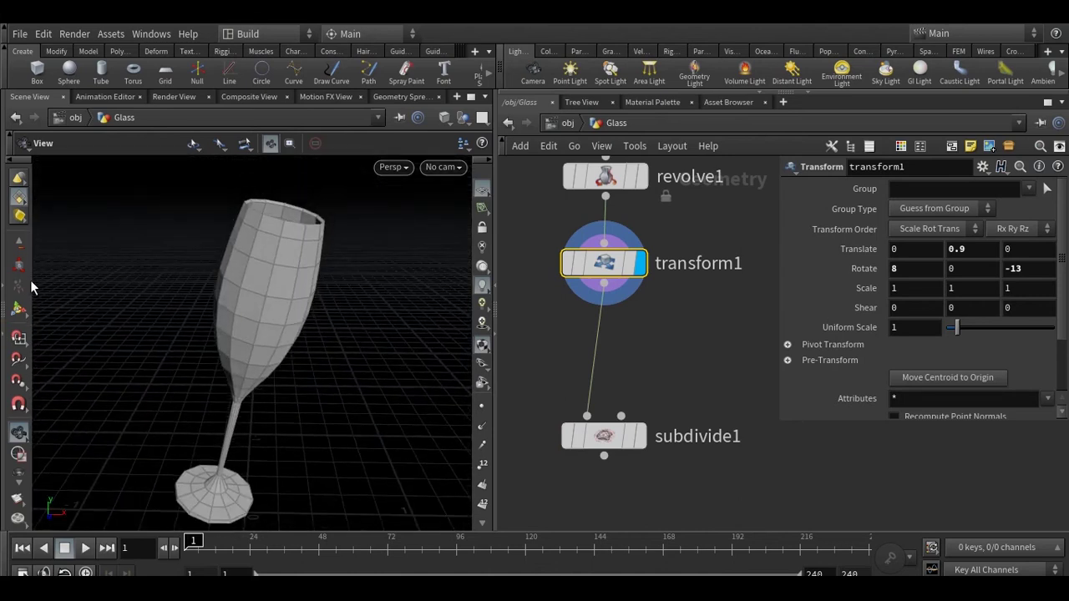
key("s")
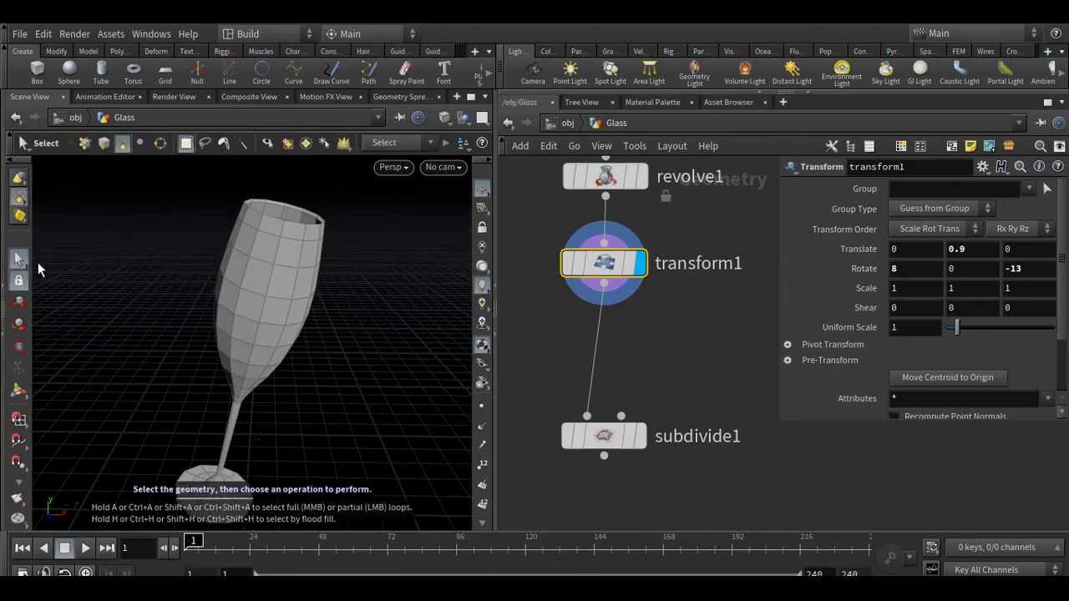
left_click(104, 143)
left_click_drag(300, 259, 327, 222)
scroll(311, 227, "up", 5)
double_click(312, 226)
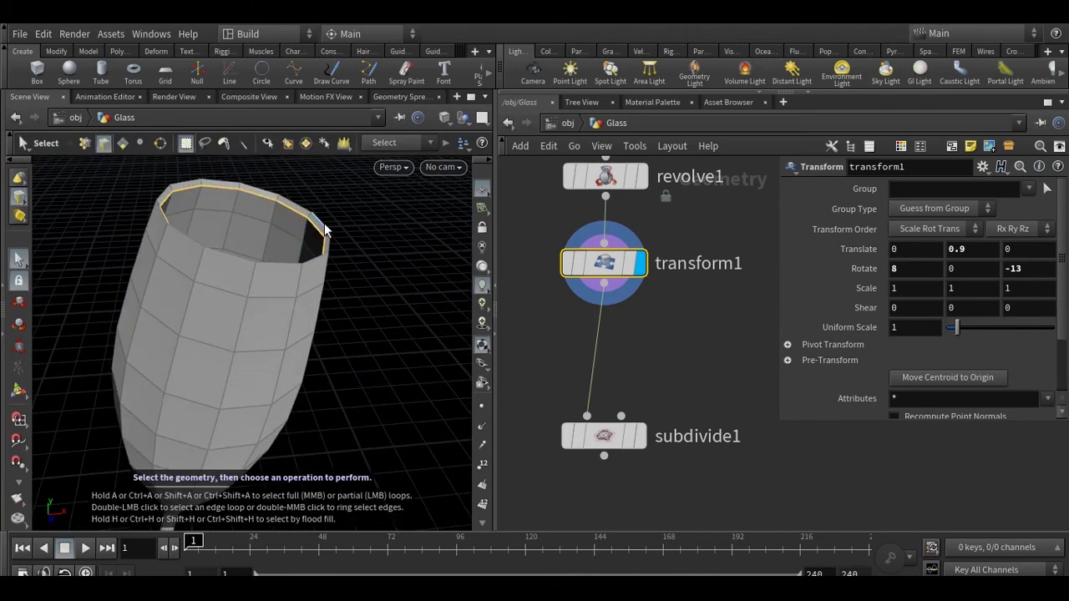
Add the stem junction and the base's outer rim edge loops to the selection
key("Escape")
left_click_drag(331, 309, 315, 220)
left_click_drag(227, 395, 205, 339)
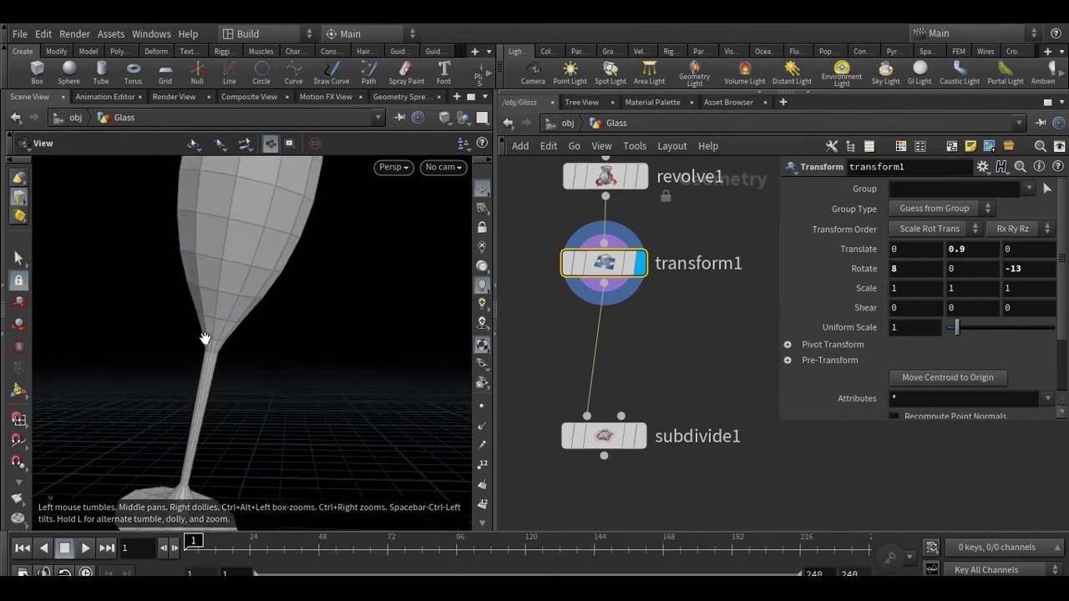
key("s")
double_click(212, 355, "shift")
key("Escape")
mouse_move(246, 394)
left_mouse_down()
mouse_move(258, 363)
mouse_move(250, 403)
mouse_move(246, 391)
left_mouse_up()
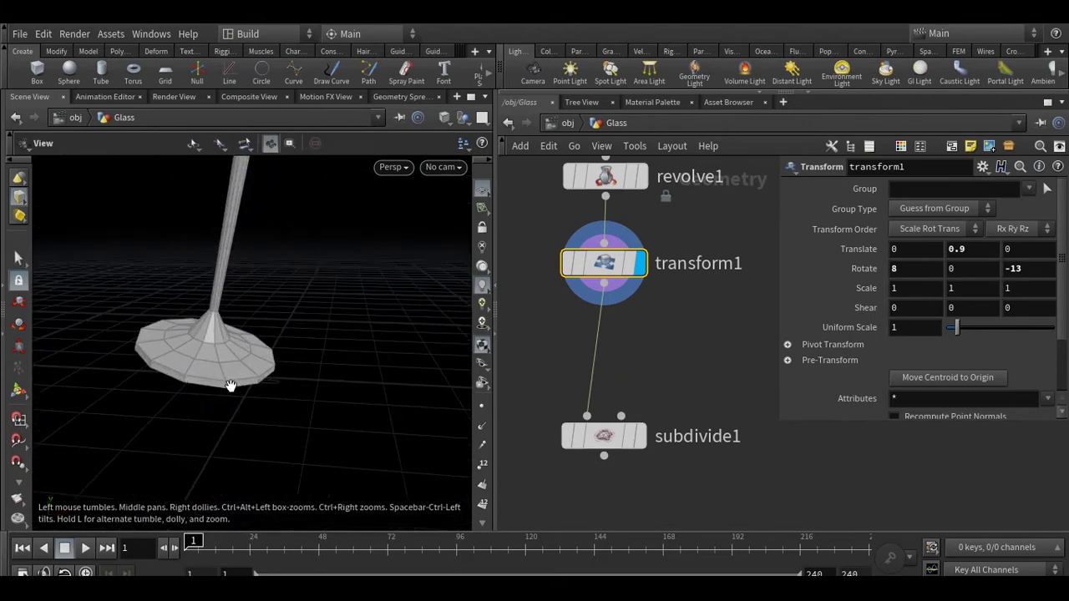
key("s")
double_click(240, 386)
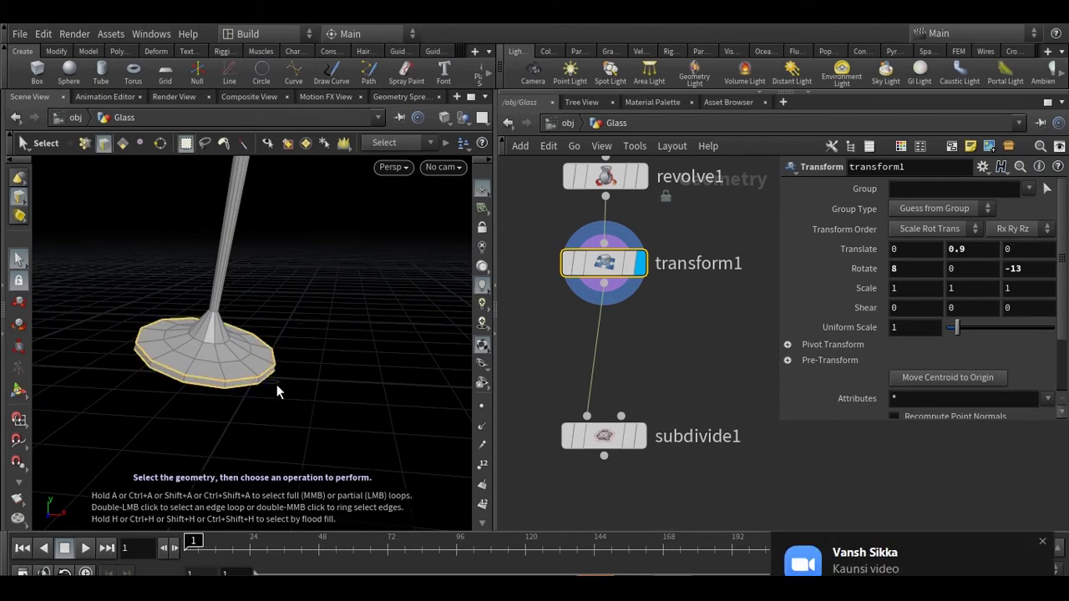
Dismiss the notification and review the whole glass with the three loops selected
left_click(1042, 545)
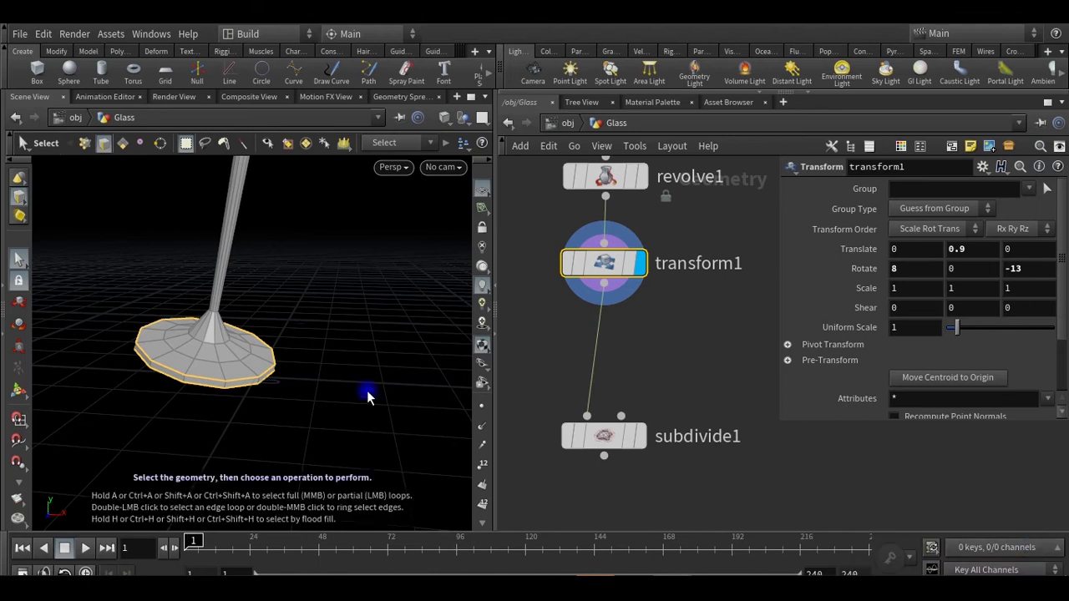
key("Escape")
left_click_drag(270, 356, 229, 386)
key("s")
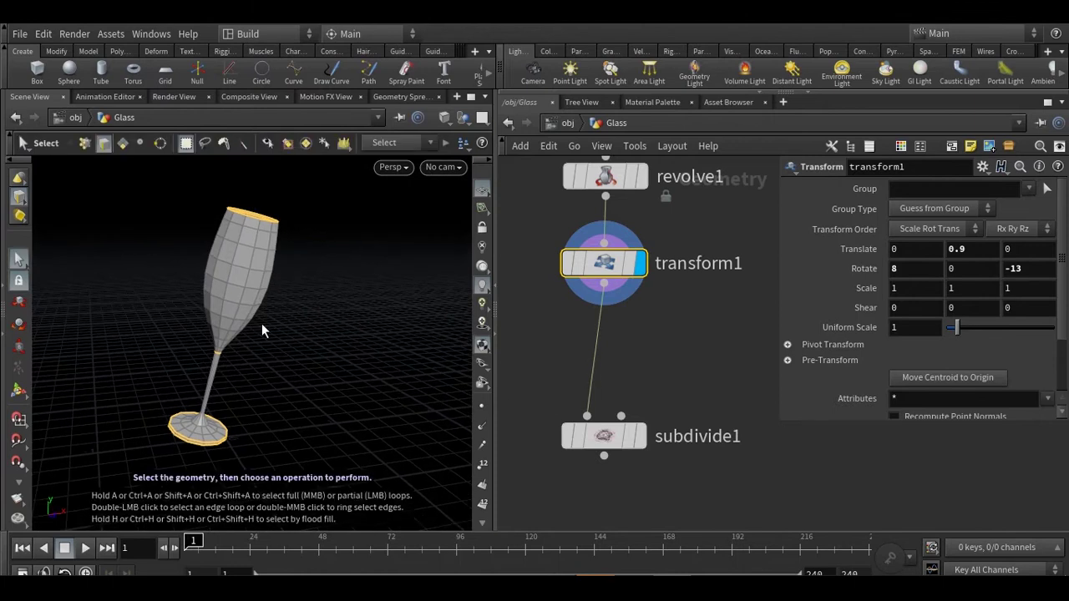
key("Tab")
type("sub")
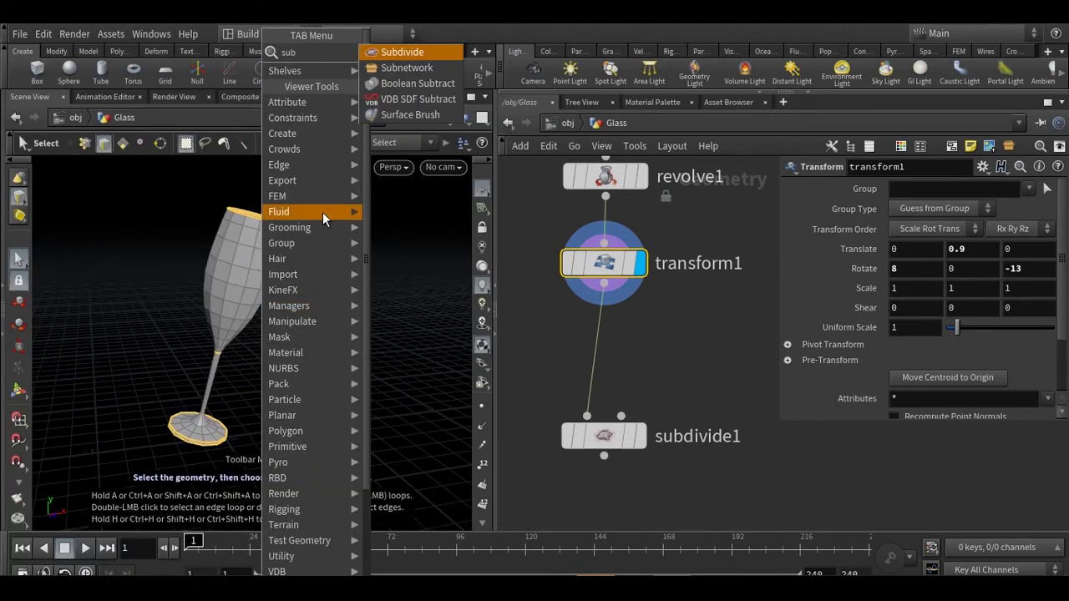
Insert a crease1 node for the selected edges above subdivide1
key("BackSpace")
key("BackSpace")
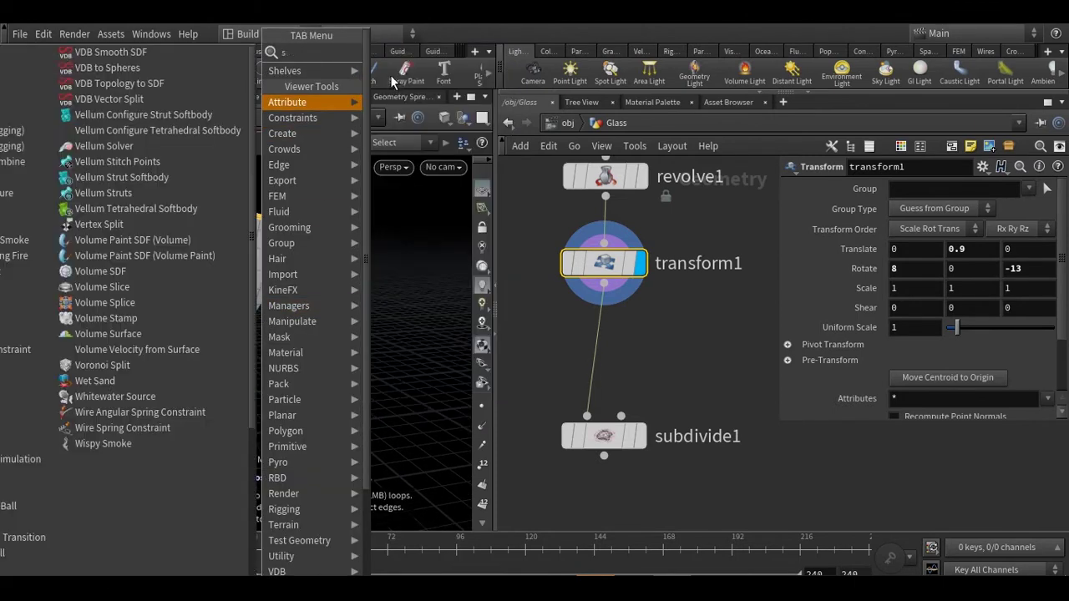
type("cre")
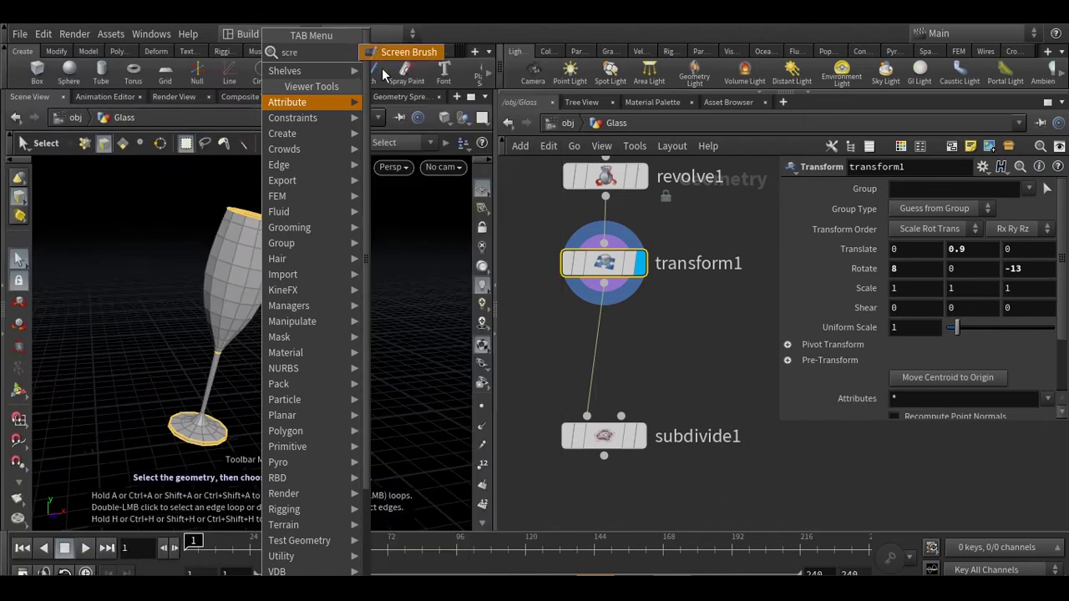
key("BackSpace")
key("BackSpace")
key("BackSpace")
key("BackSpace")
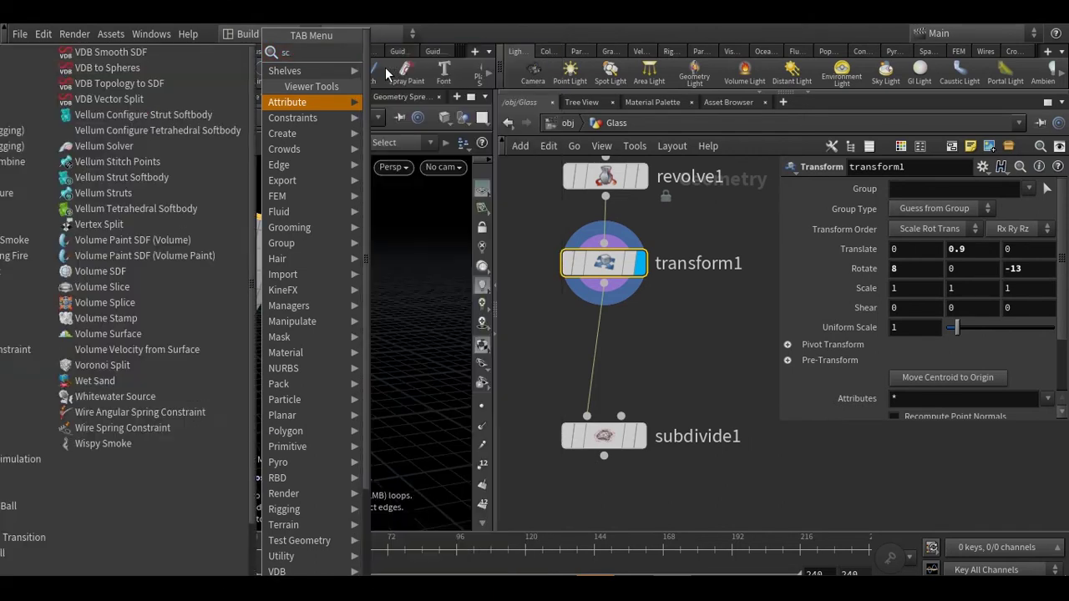
type("cre")
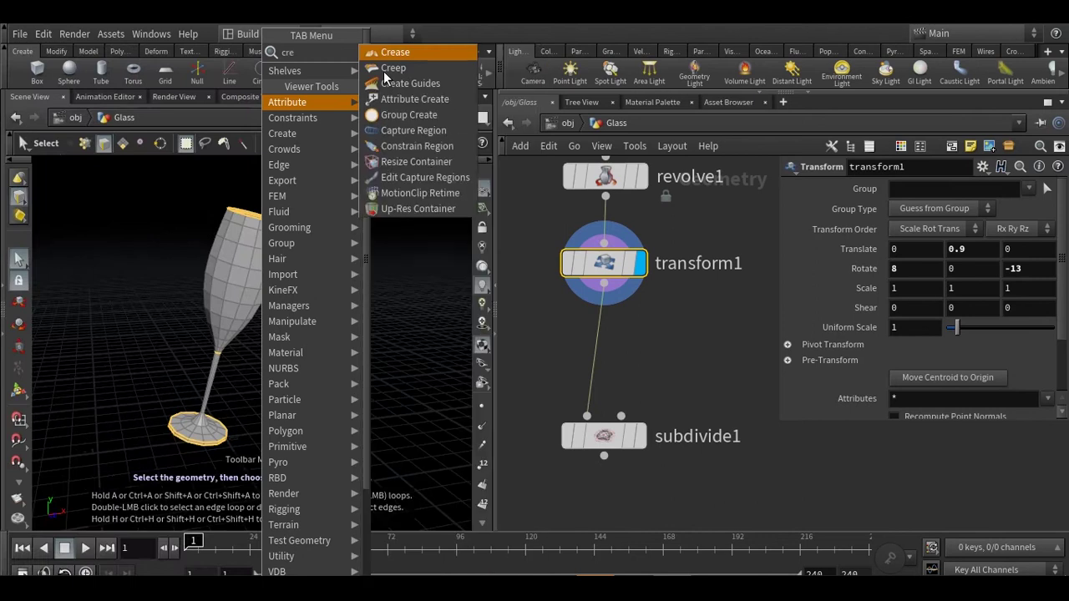
left_click(389, 54)
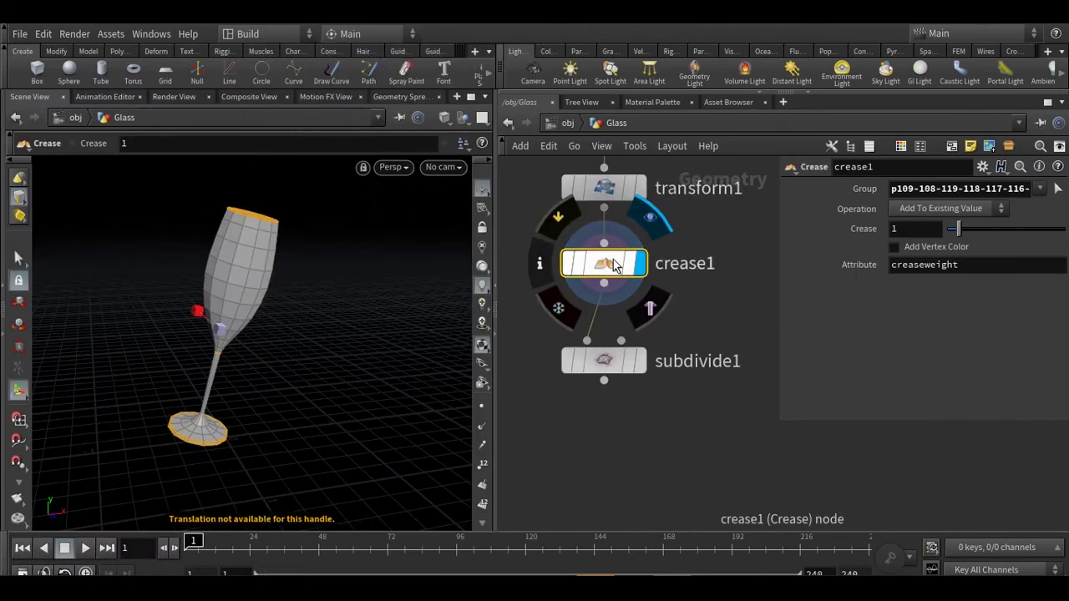
left_click_drag(603, 264, 606, 260)
Display subdivide1 and inspect the smoothed glass's creased rim up close
left_click(18, 422)
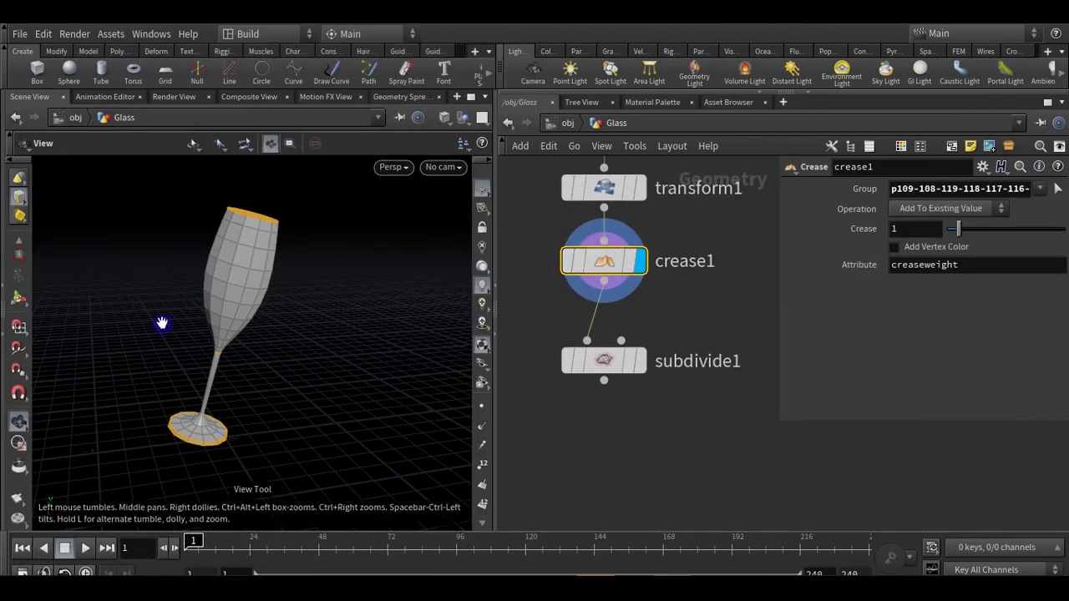
left_click_drag(159, 323, 220, 354)
left_click(641, 368)
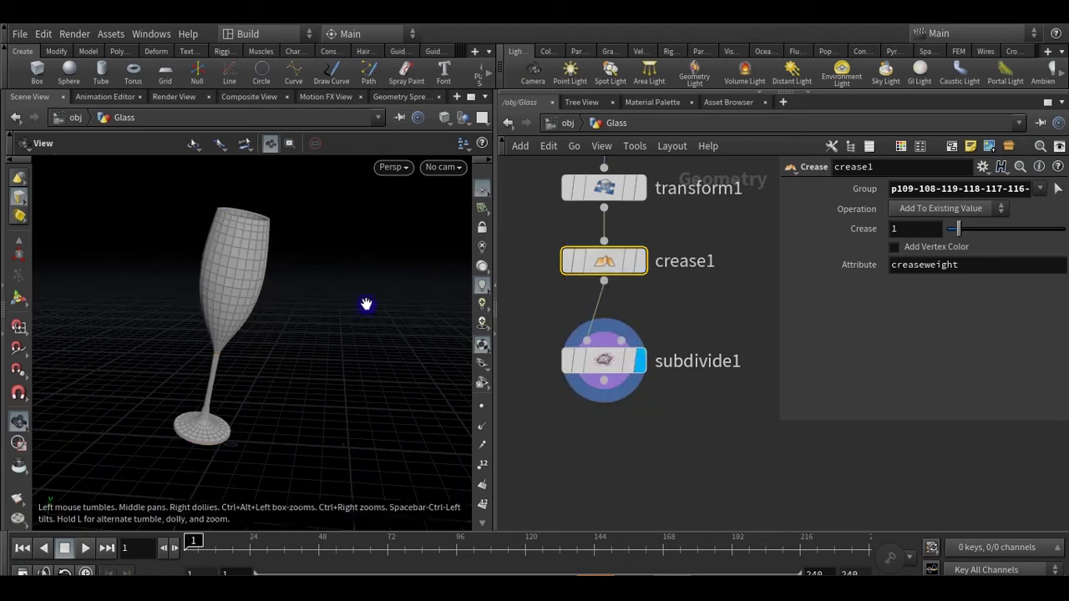
left_click_drag(370, 306, 160, 186)
scroll(250, 242, "up", 5)
scroll(245, 235, "down", 5)
mouse_move(107, 215)
left_mouse_down()
mouse_move(87, 197)
mouse_move(112, 204)
left_mouse_up()
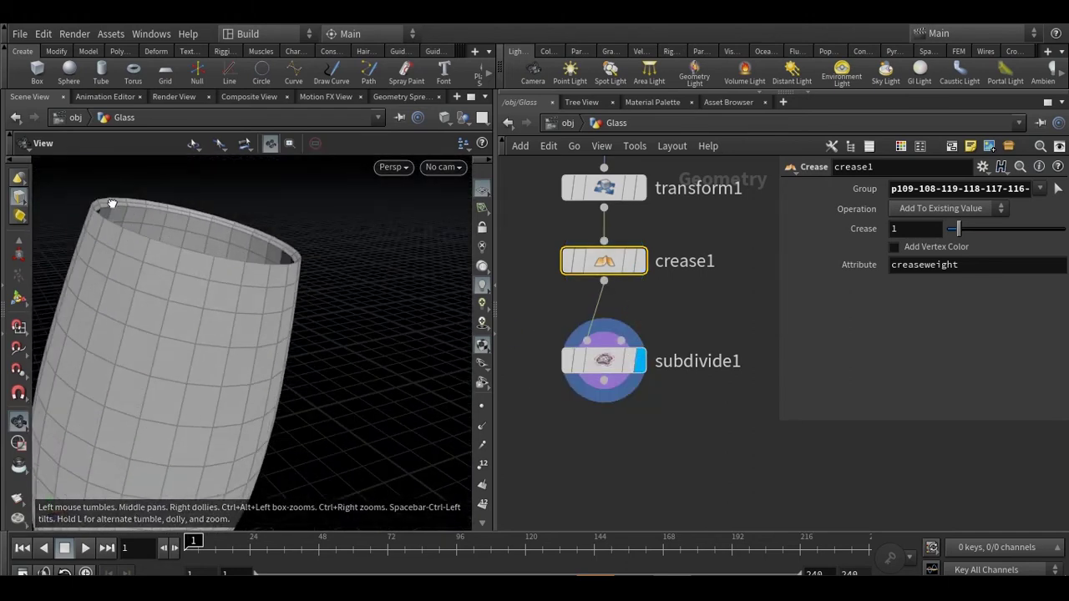
Raise subdivide1's depth from 1 to 2 and inspect the refined rim
left_click(614, 359)
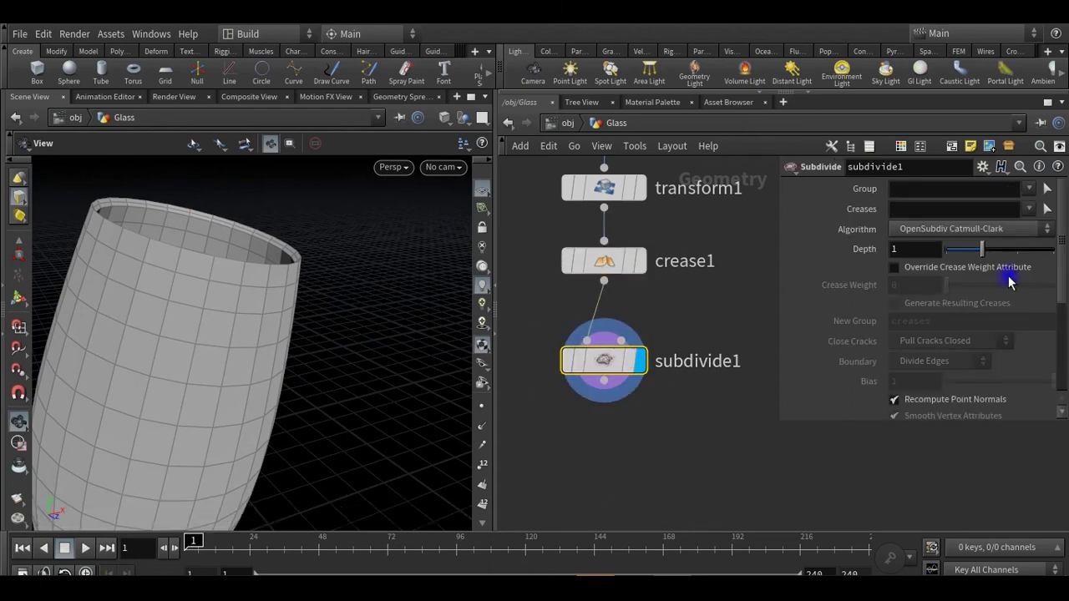
left_click_drag(987, 255, 1017, 249)
left_click_drag(353, 318, 307, 267)
scroll(247, 255, "up", 5)
scroll(219, 329, "down", 4)
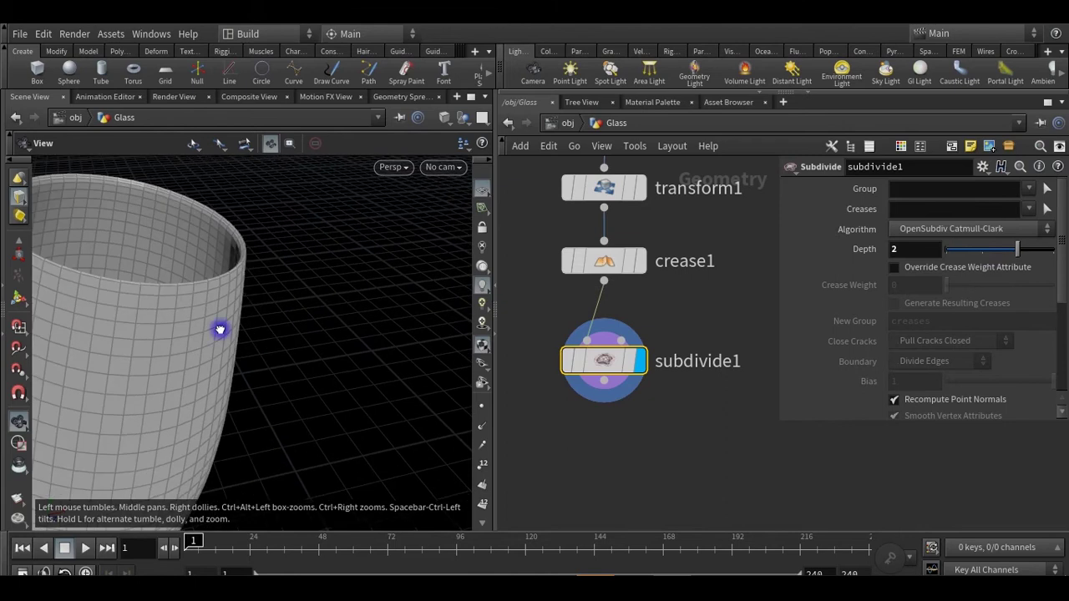
scroll(251, 315, "up", 5)
left_click_drag(250, 315, 239, 318)
Set crease1's strength to 3, checking the base and then the whole glass
left_click(604, 261)
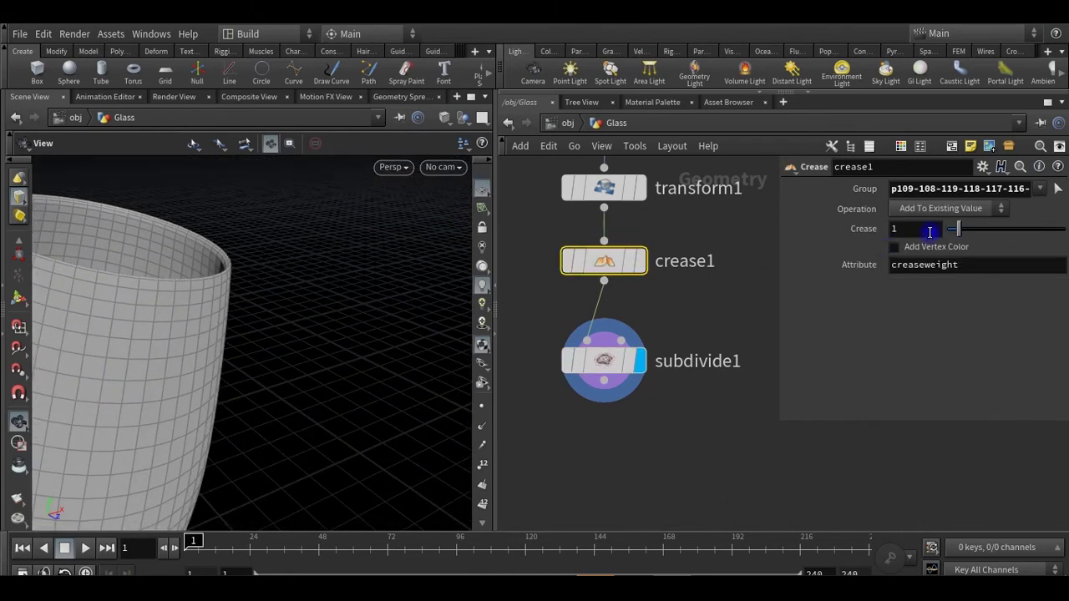
mouse_move(959, 229)
left_mouse_down()
mouse_move(993, 229)
mouse_move(977, 225)
left_mouse_up()
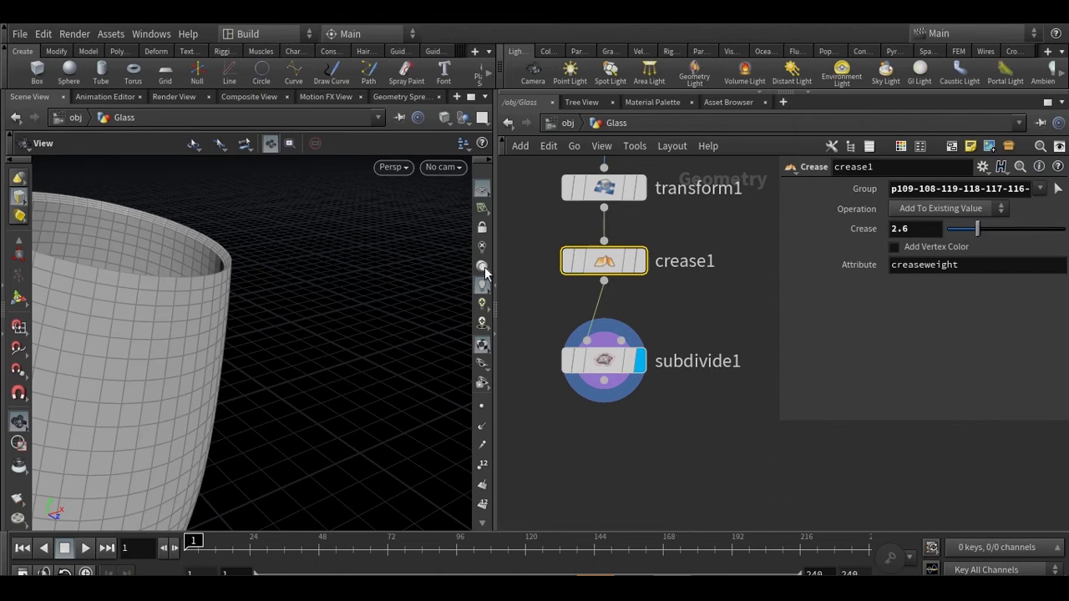
left_click_drag(401, 267, 290, 307)
right_click_drag(290, 308, 289, 461)
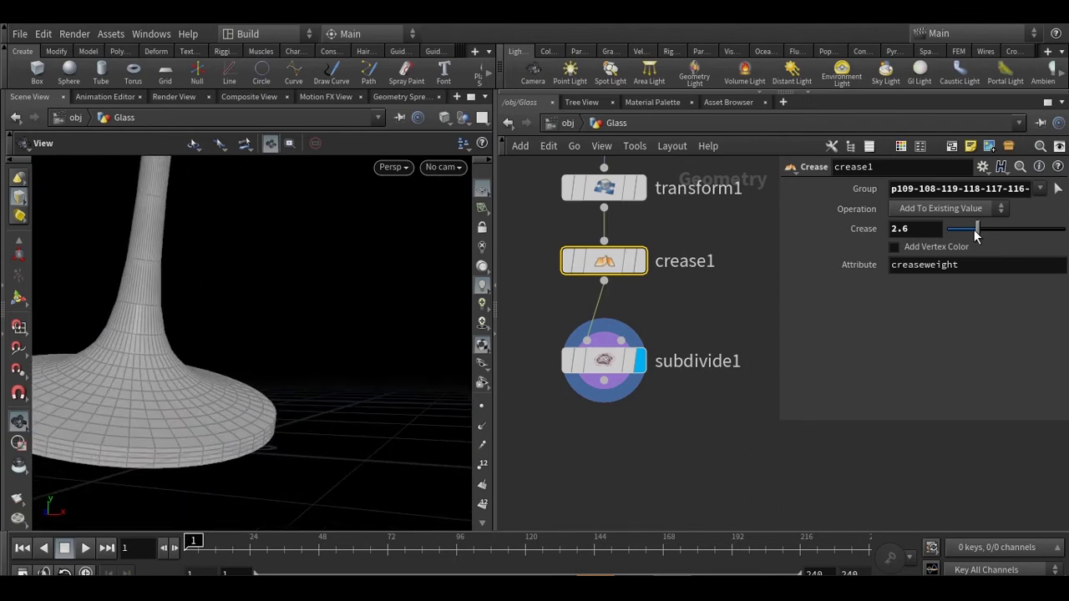
mouse_move(976, 236)
left_mouse_down()
mouse_move(947, 236)
mouse_move(996, 235)
mouse_move(943, 247)
mouse_move(983, 240)
left_mouse_up()
right_click_drag(293, 434, 295, 303)
left_click_drag(295, 303, 226, 416)
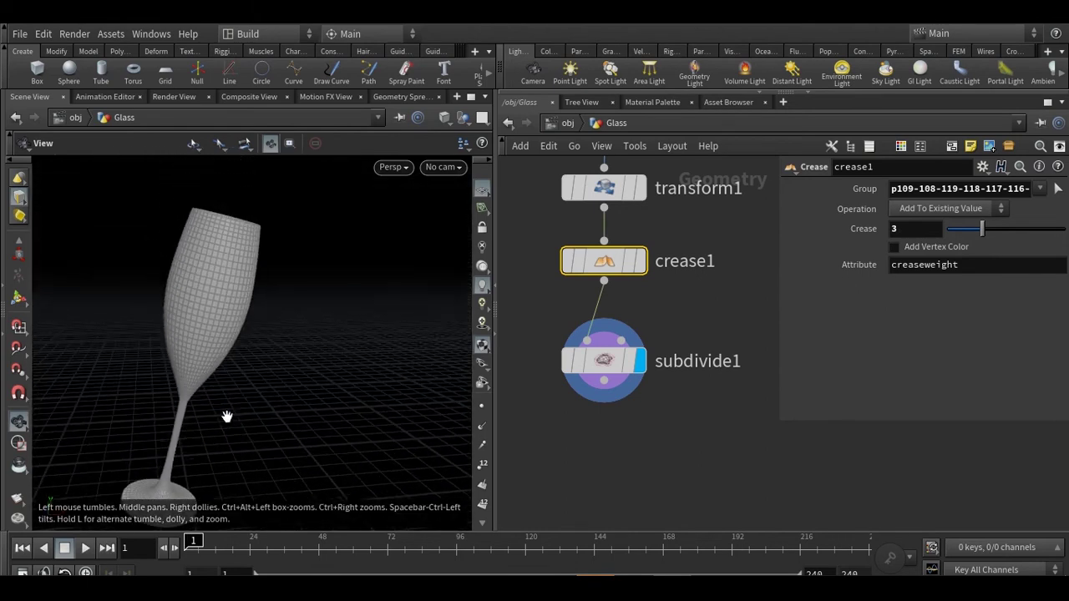
Create camera cam1 from the view and frame a close-up of the tilted glass
left_click(443, 167)
left_click(453, 216)
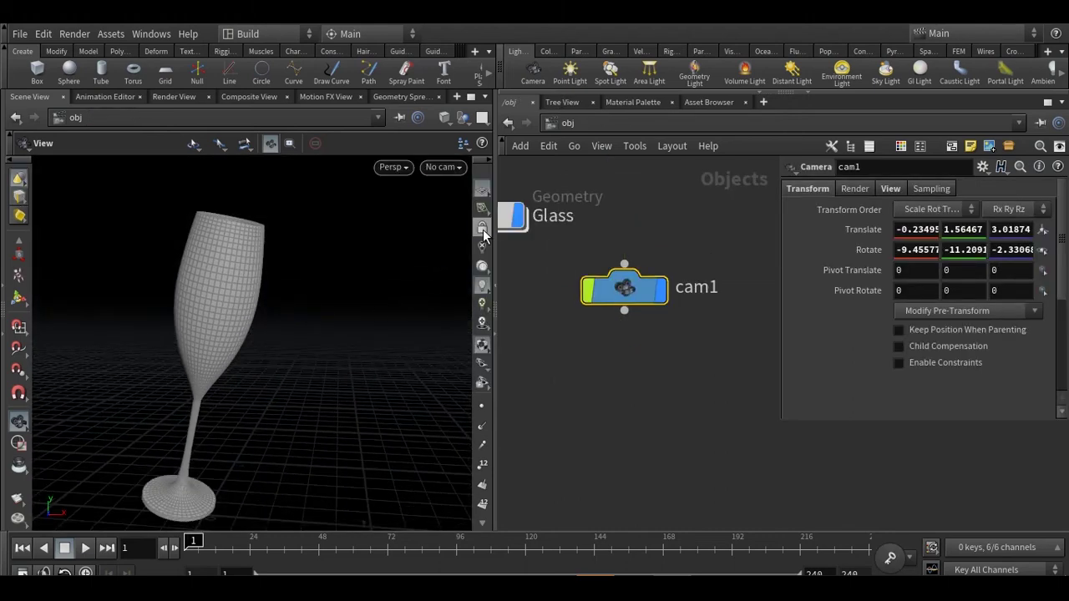
left_click(443, 167)
left_click(461, 240)
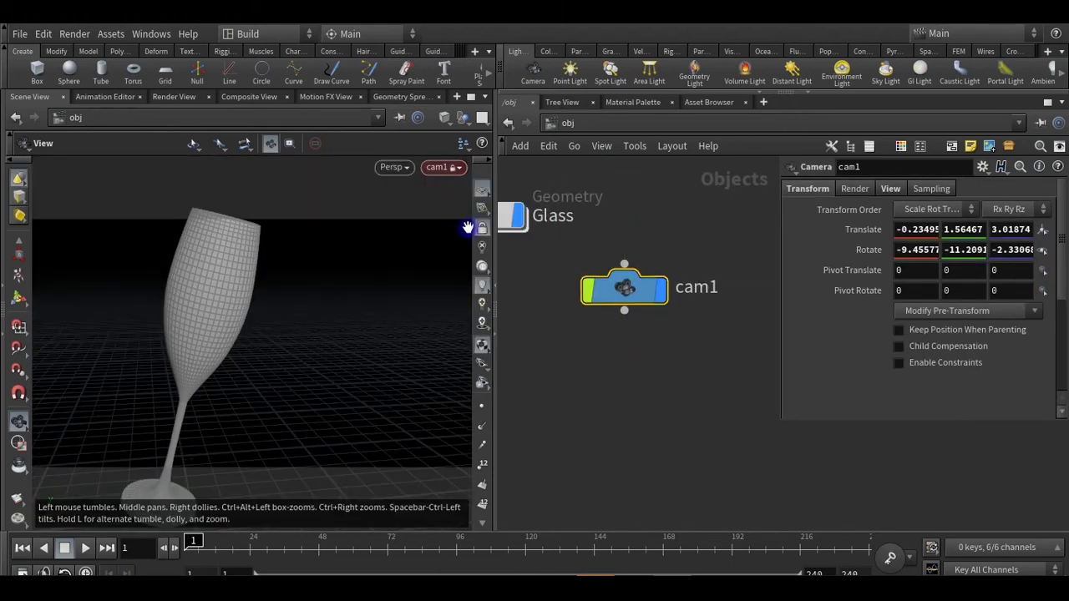
left_click_drag(315, 309, 237, 351)
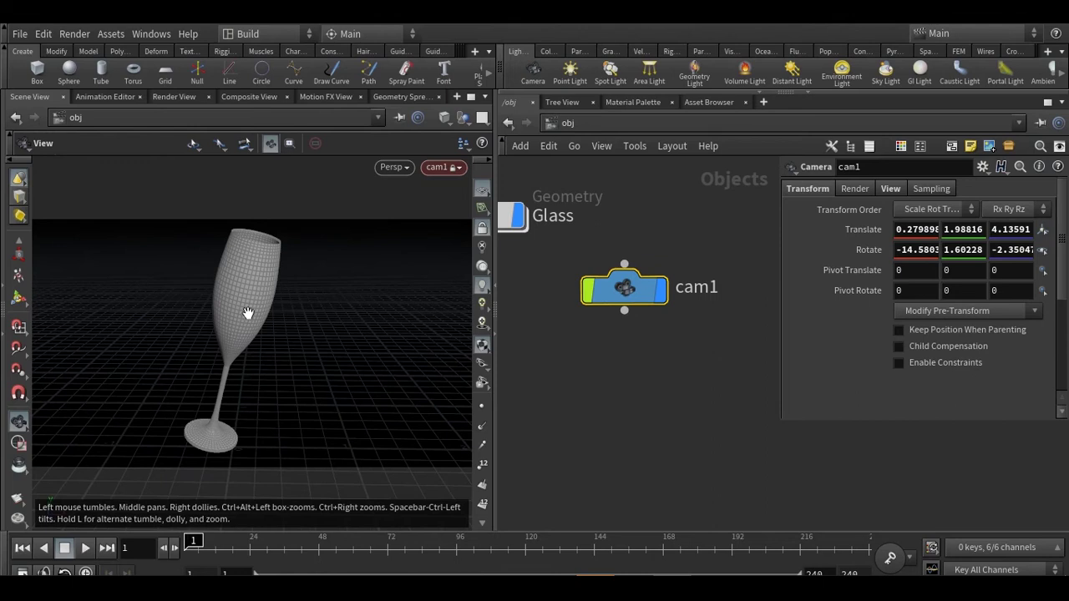
scroll(248, 314, "up", 4)
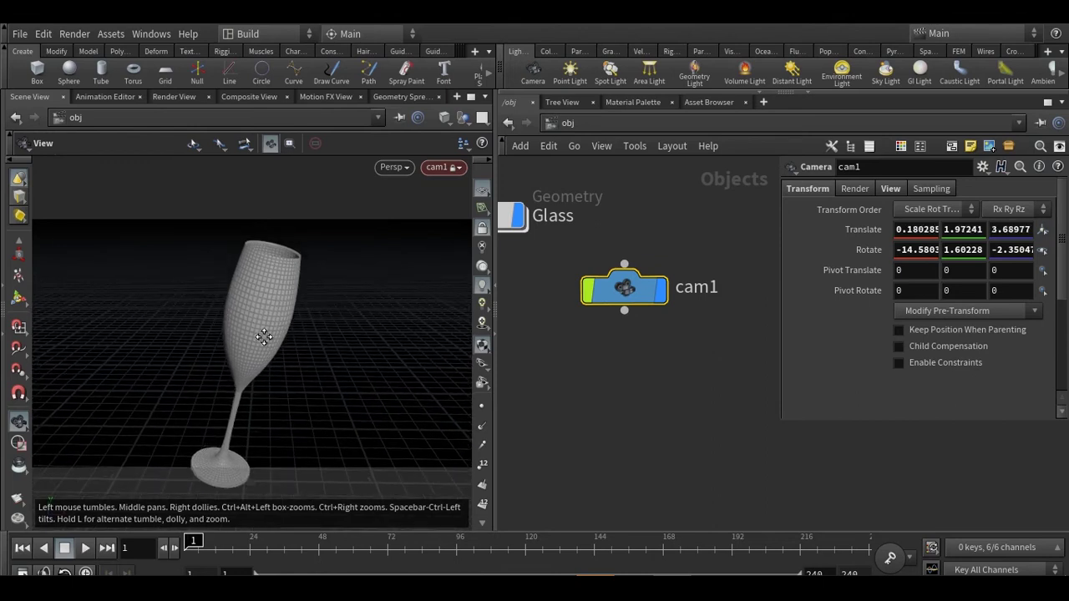
scroll(278, 314, "up", 4)
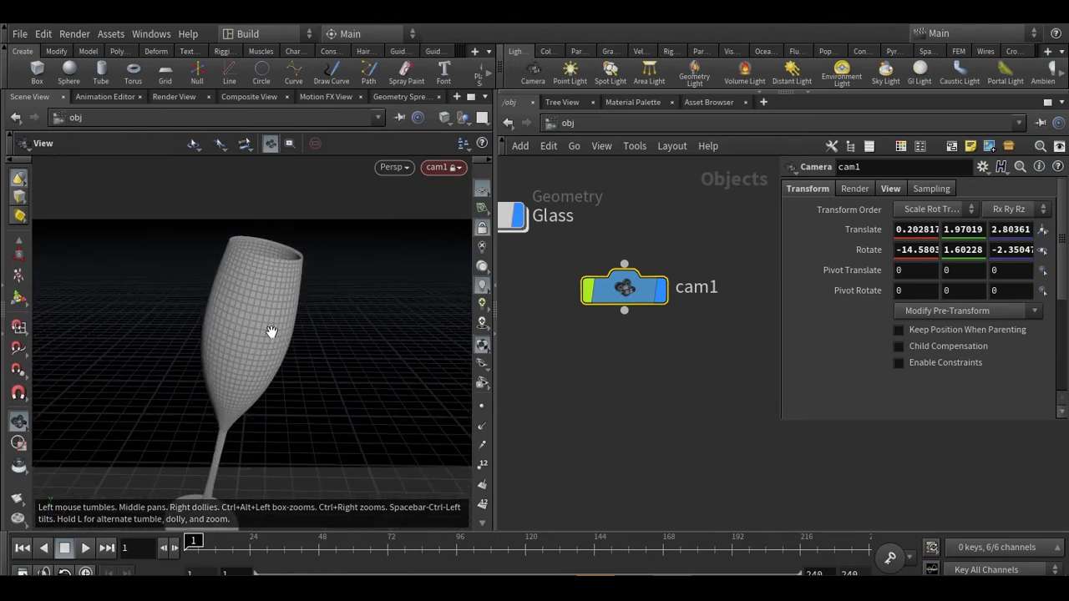
scroll(680, 376, "down", 3)
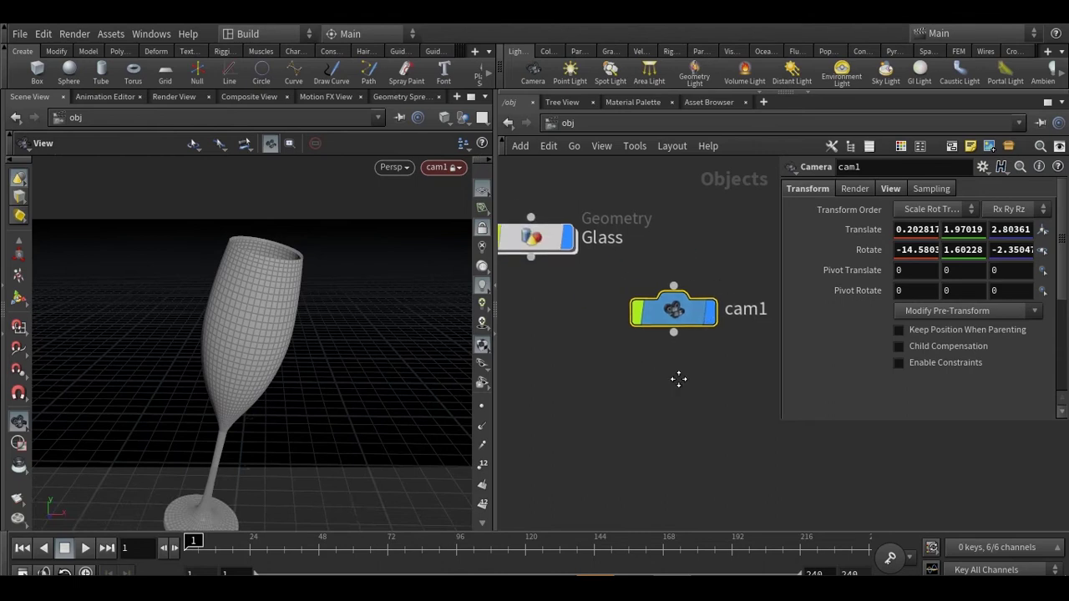
Lay out the Glass and cam1 nodes side by side in one row
middle_click_drag(576, 406, 557, 331)
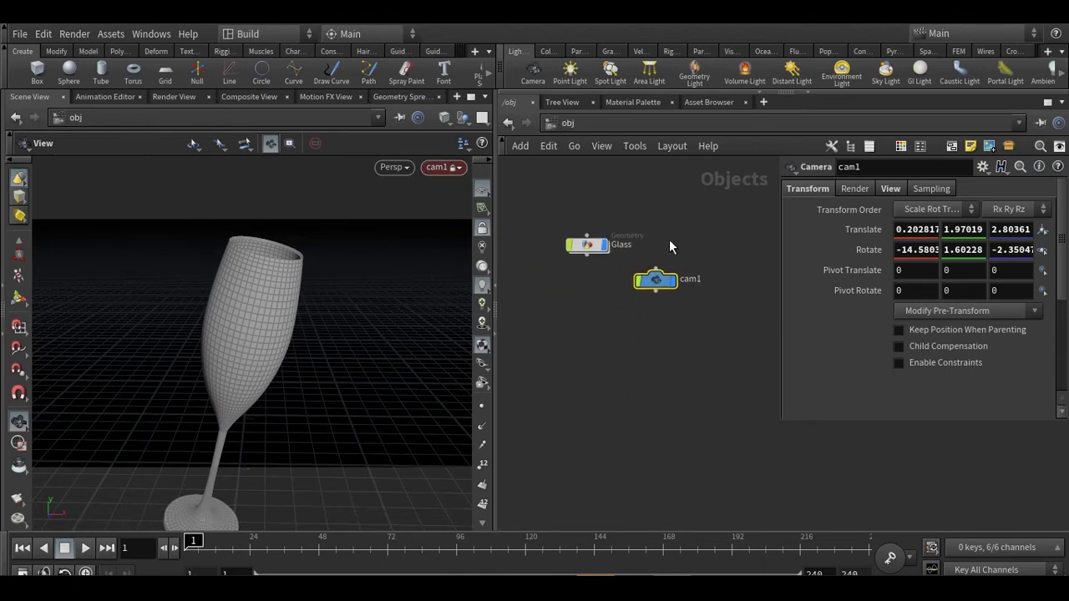
key("l")
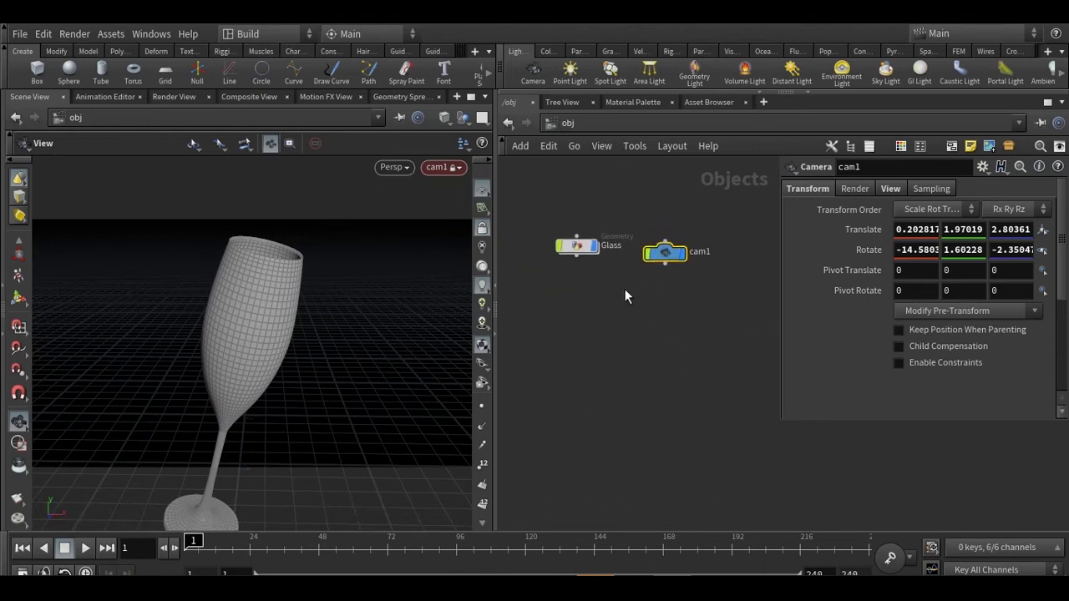
mouse_move(585, 256)
left_mouse_down()
mouse_move(591, 275)
mouse_move(586, 255)
left_mouse_up()
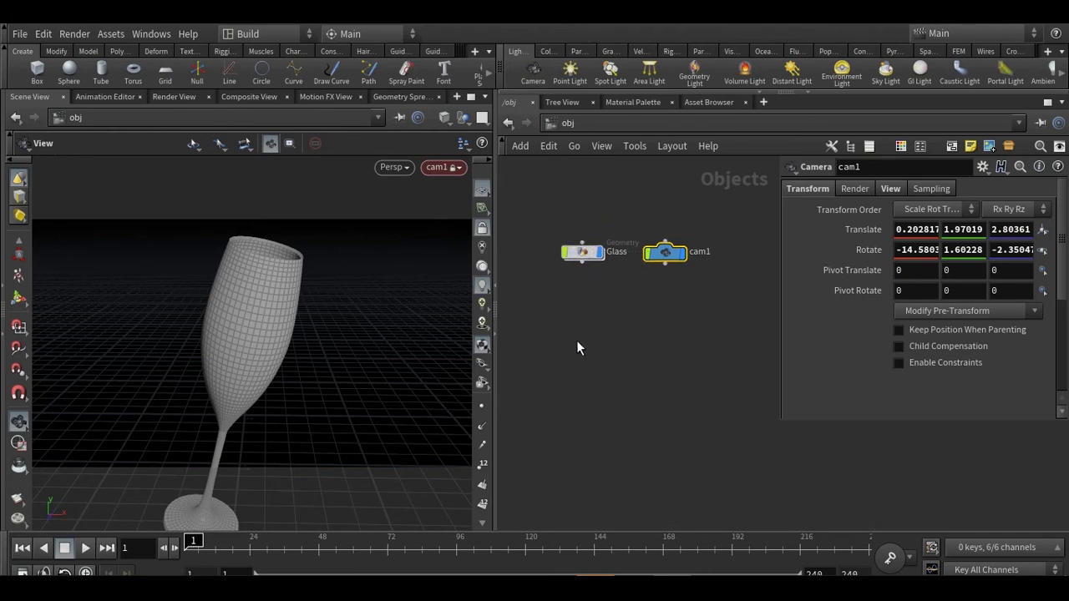
Add a Material Network, matnet1, at object level and go inside it
key("l")
key("Tab")
type("mat")
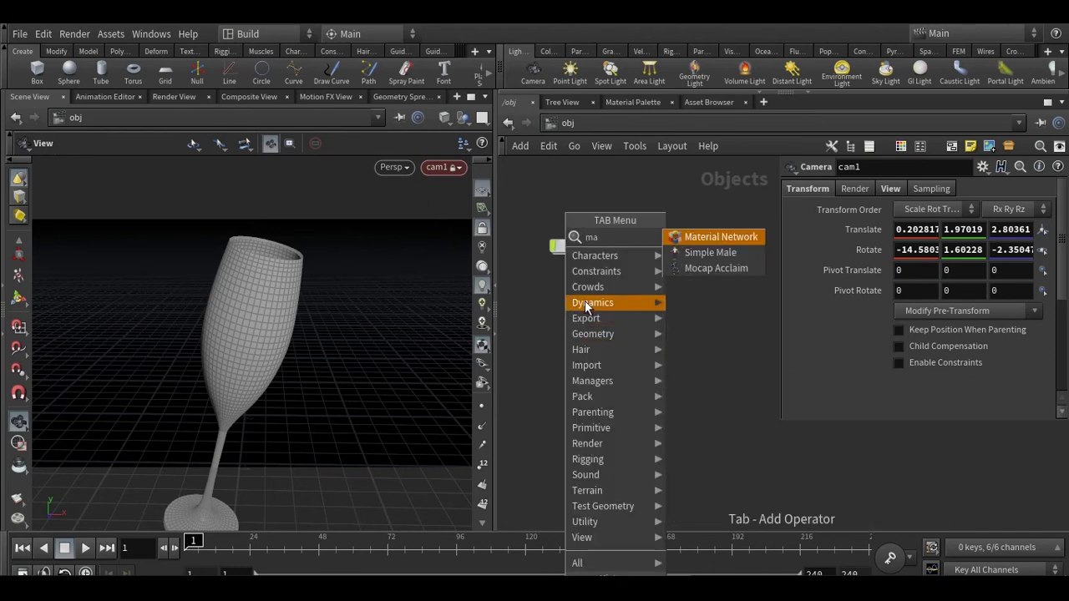
left_click(689, 238)
left_click(641, 334)
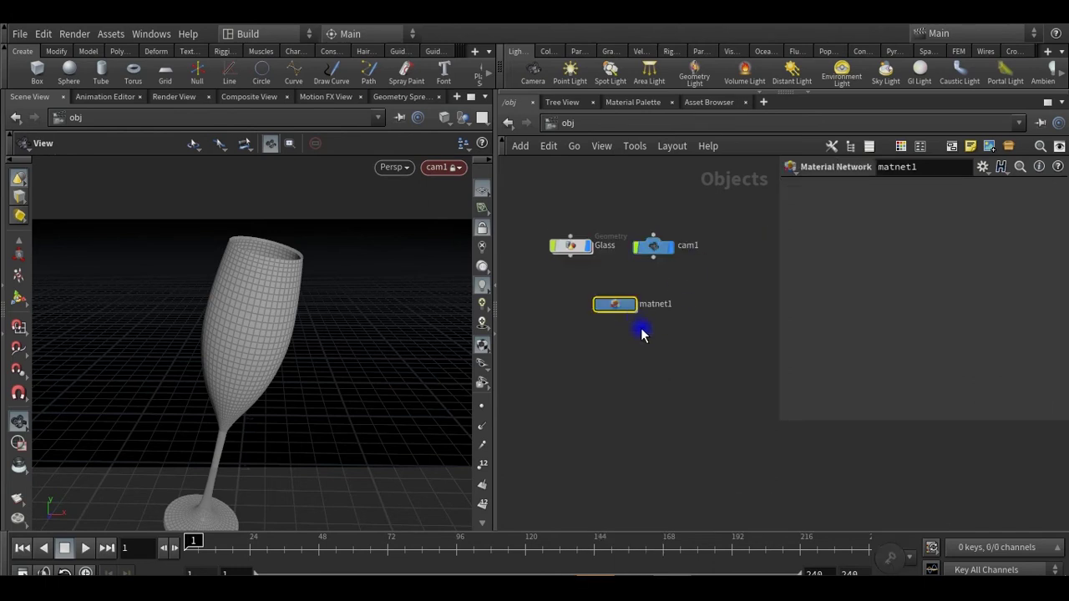
double_click(597, 303)
Add a Principled Shader inside matnet1 and rename it Glass
key("Tab")
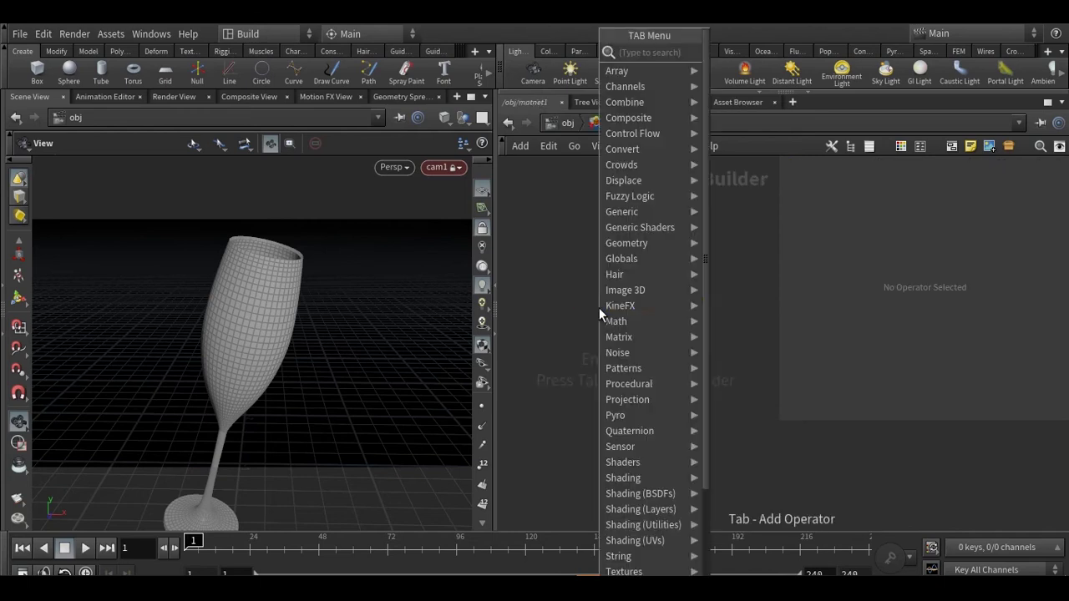
type("prin")
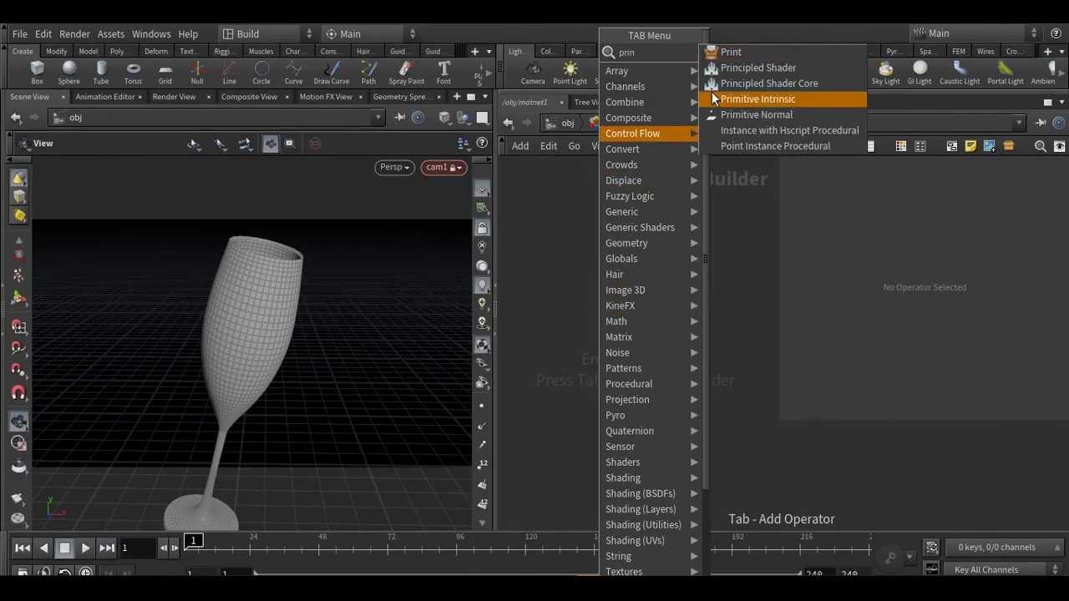
left_click(749, 68)
left_click(630, 263)
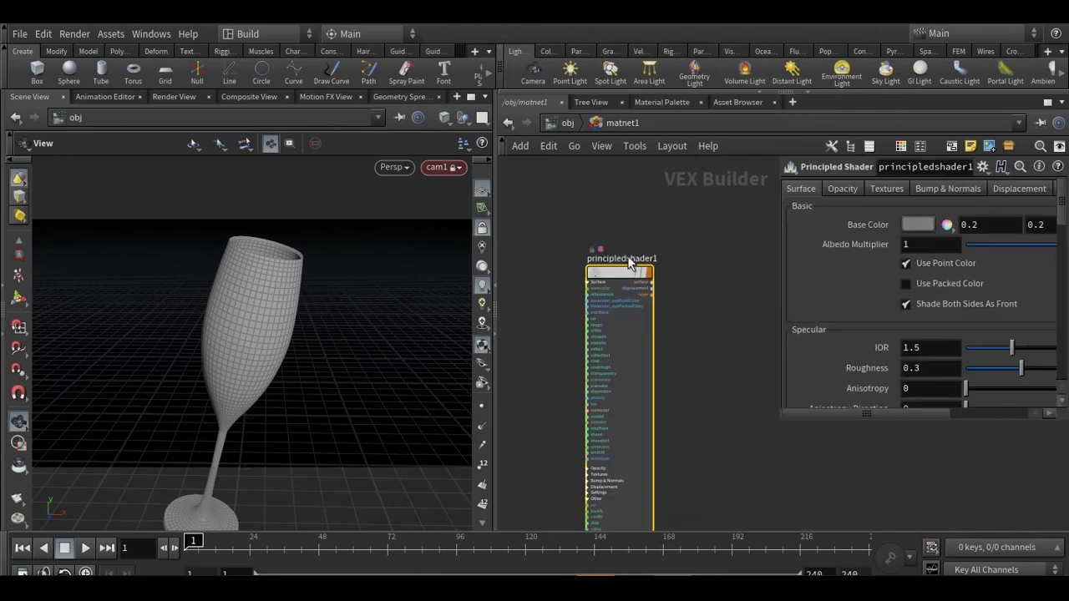
double_click(630, 261)
type("Glass")
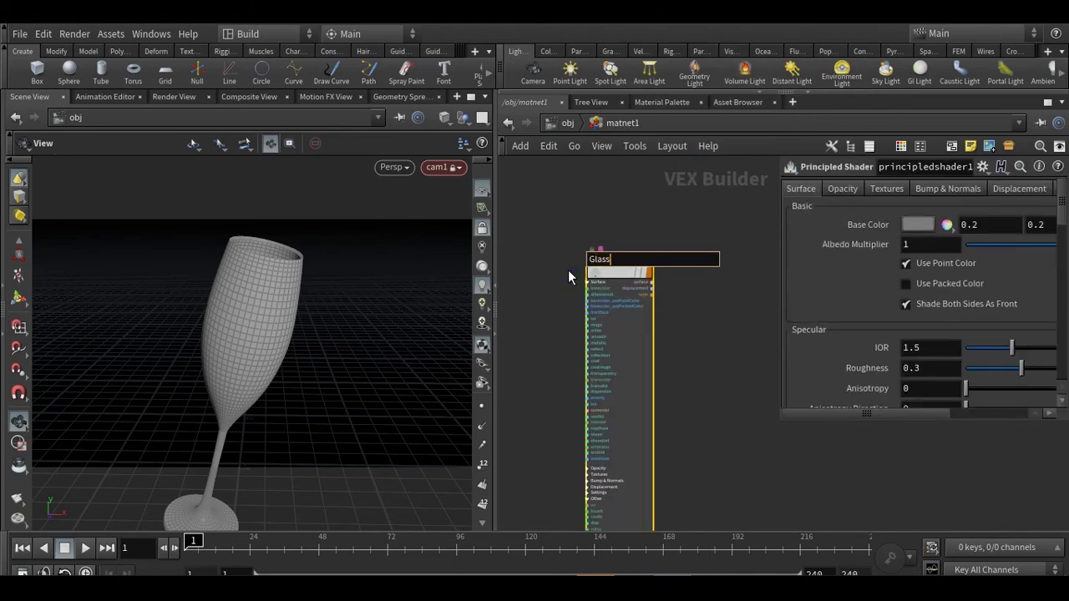
key("Return")
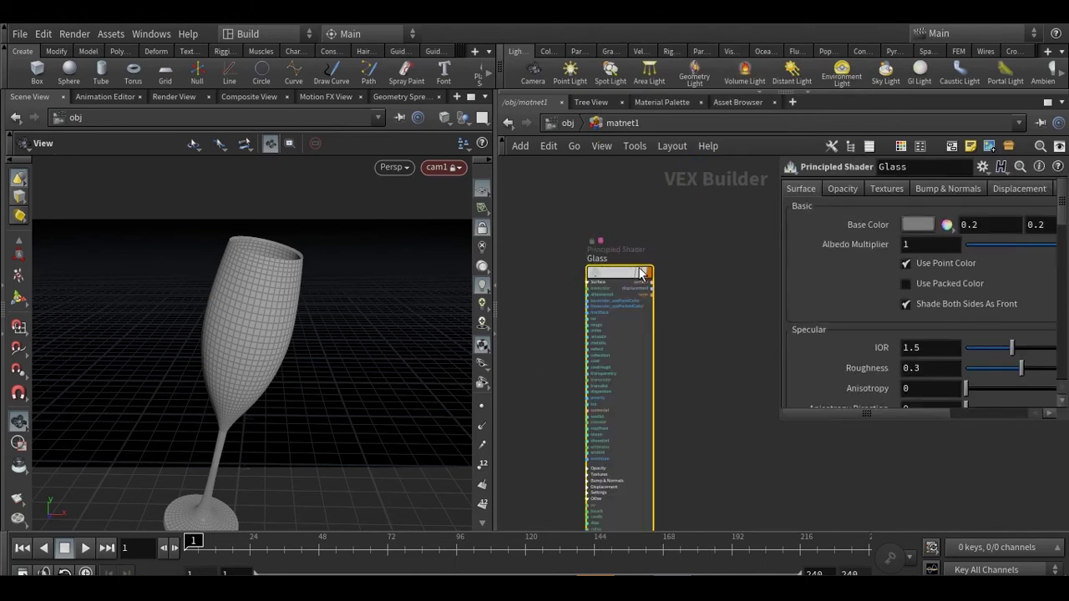
Set the Glass object's Render material to /obj/matnet1/Glass
key("u")
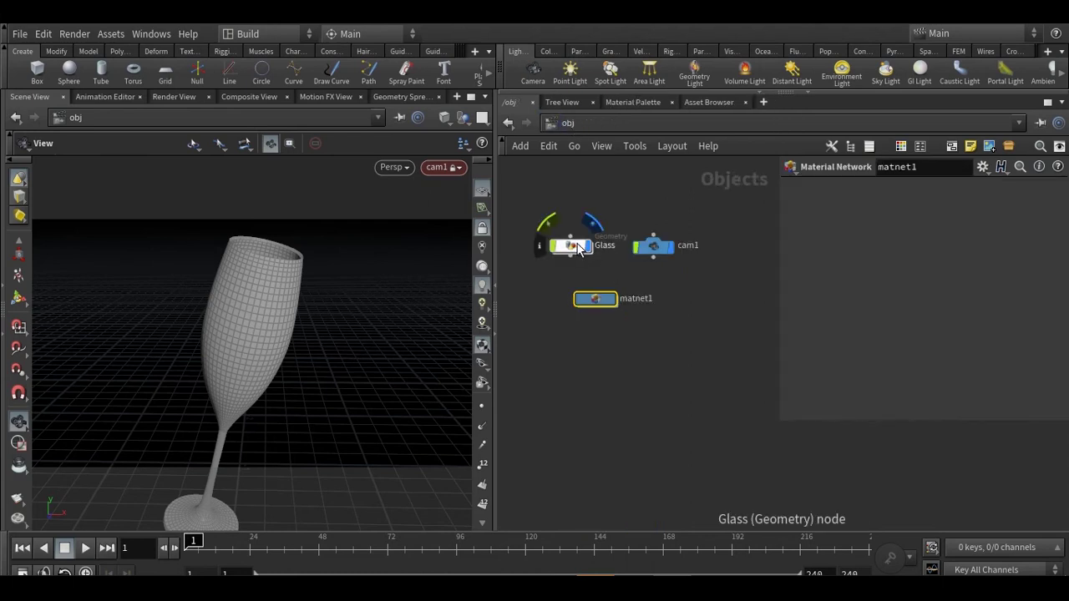
left_click_drag(575, 252, 566, 241)
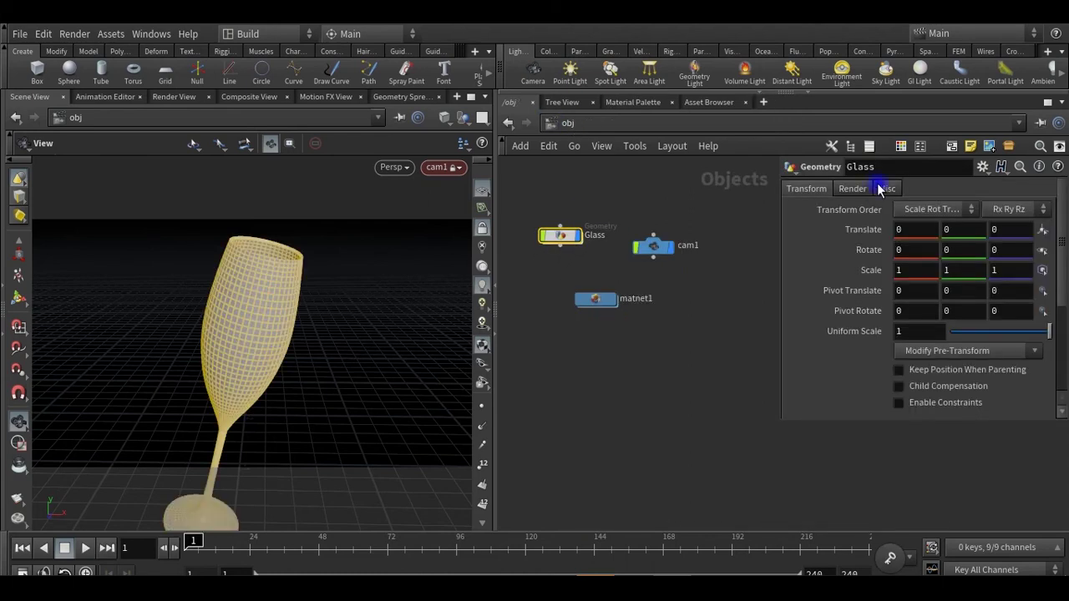
left_click(854, 188)
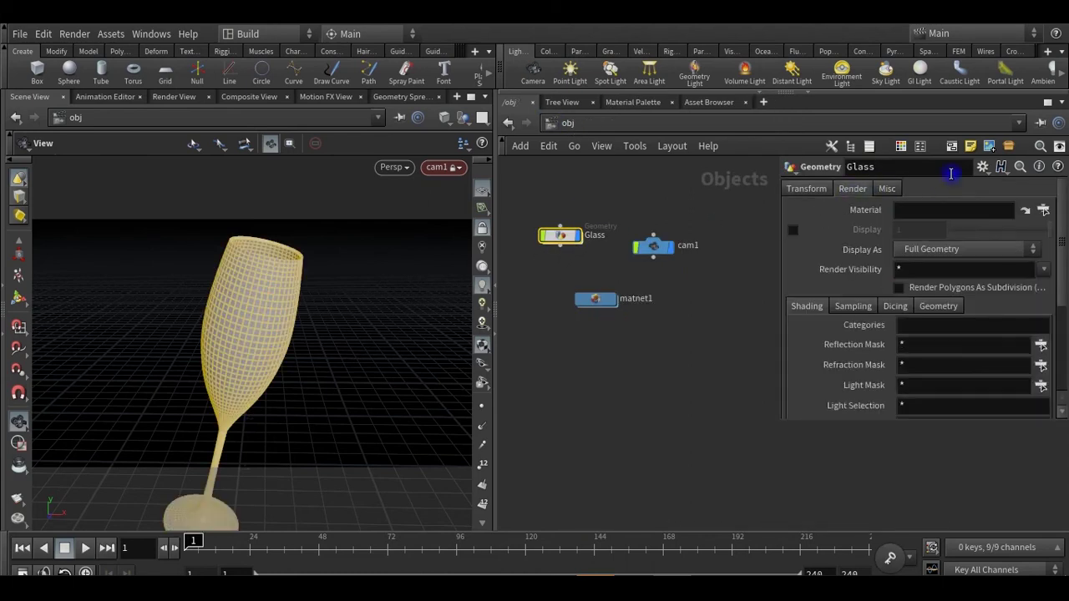
left_click(1043, 212)
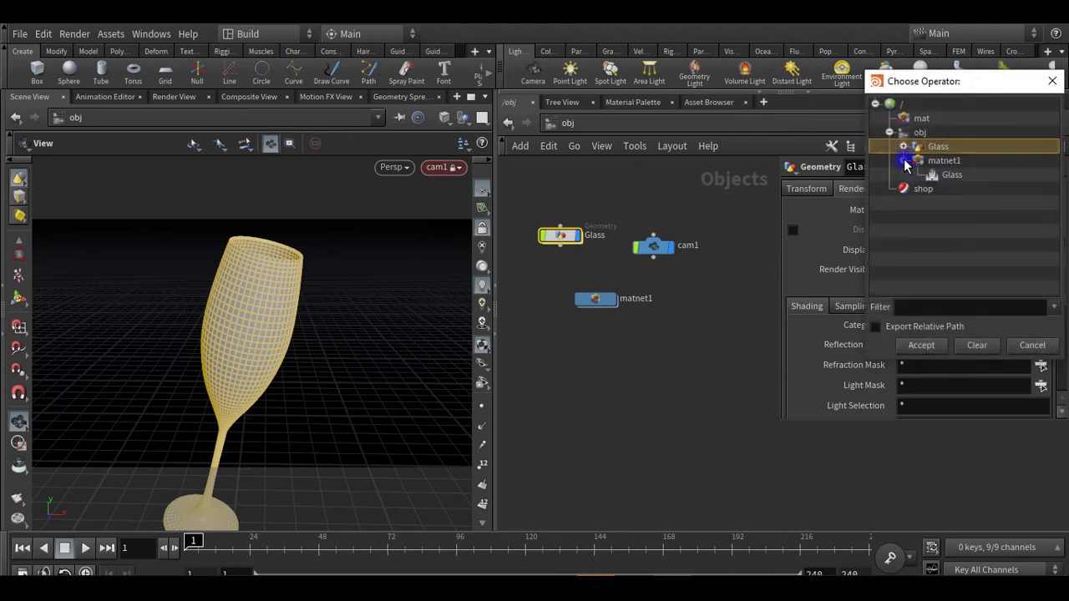
left_click(925, 175)
left_click(922, 346)
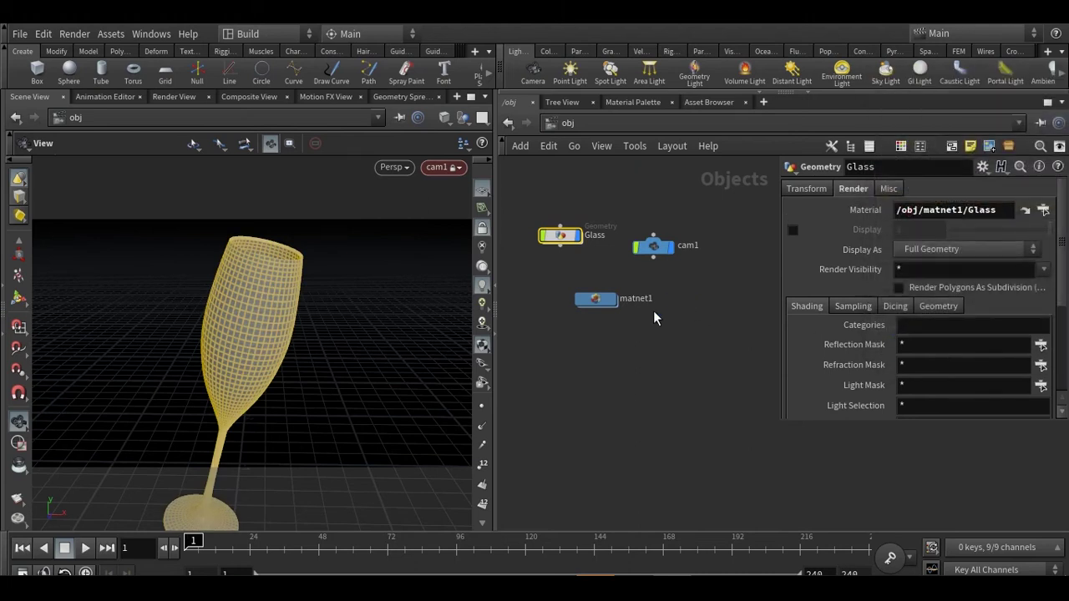
Arrange Glass, cam1 and matnet1 neatly in the network and deselect everything
left_click_drag(573, 251, 567, 272)
left_click_drag(673, 269, 688, 269)
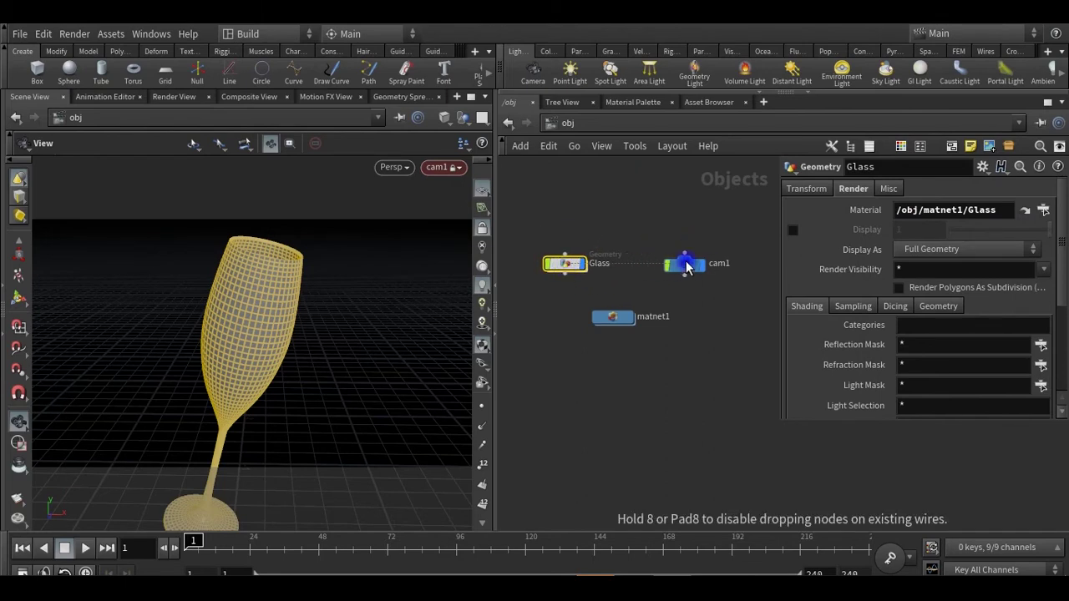
left_click_drag(621, 320, 573, 309)
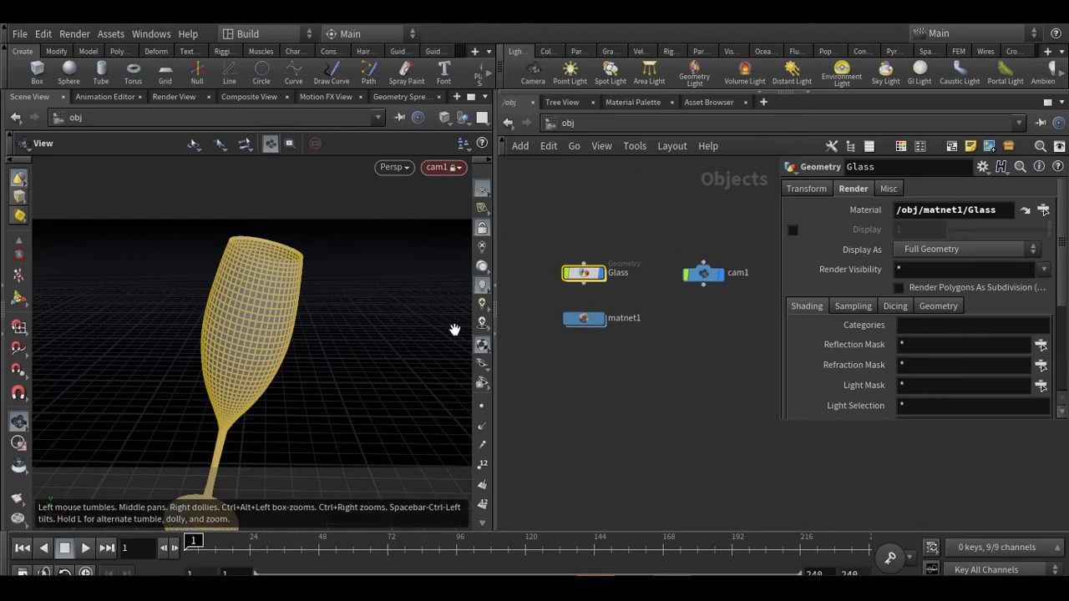
left_click(602, 407)
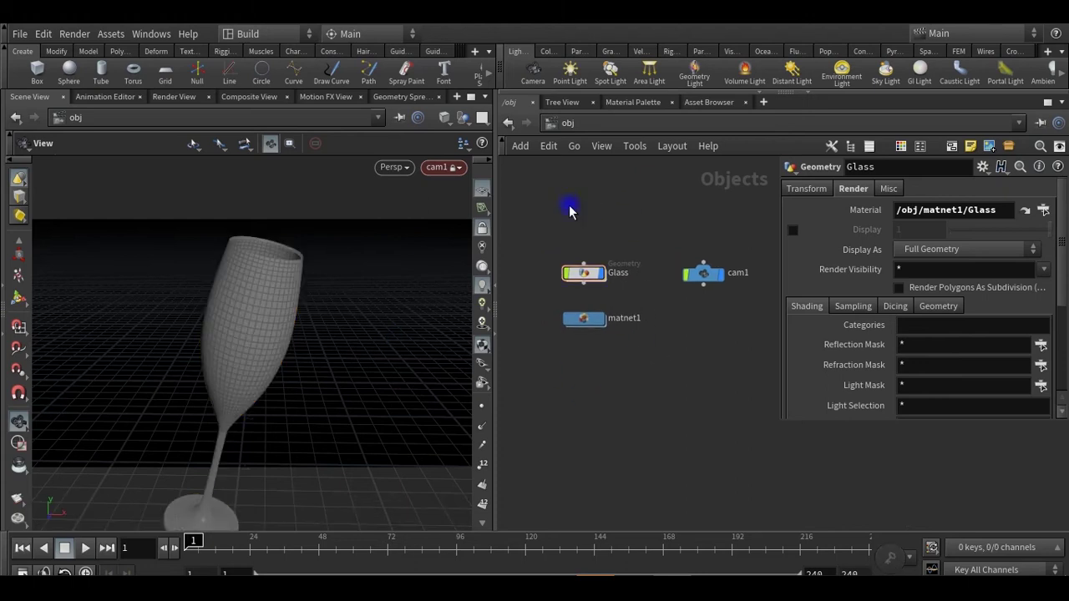
key("Tab")
Add a sky and sun light, skylight1, and show its Sky Environment Map settings
mouse_move(610, 428)
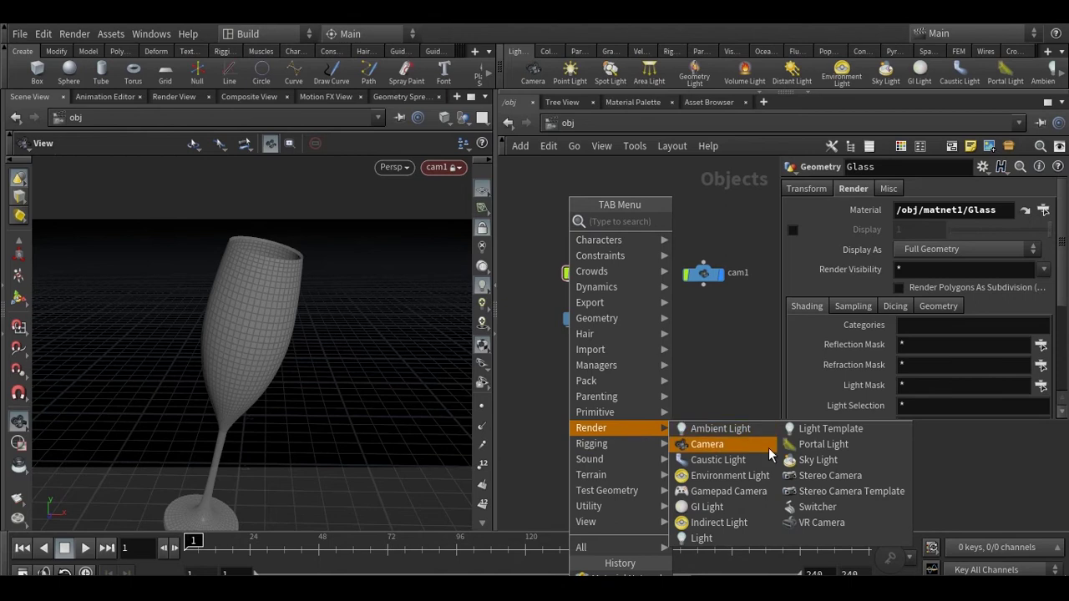
left_click(814, 461)
left_click(585, 169)
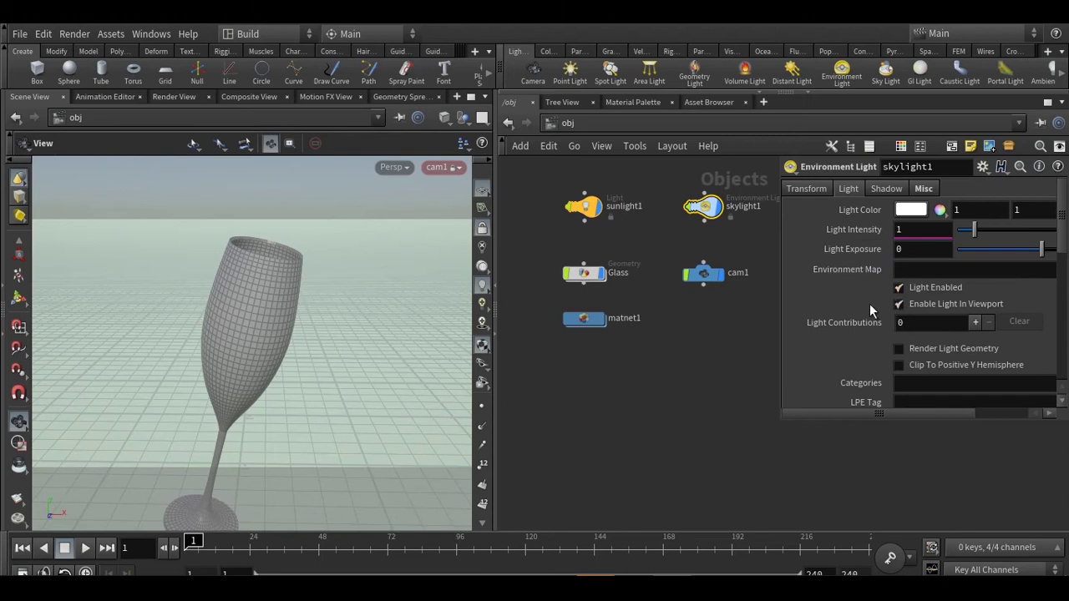
scroll(869, 303, "down", 3)
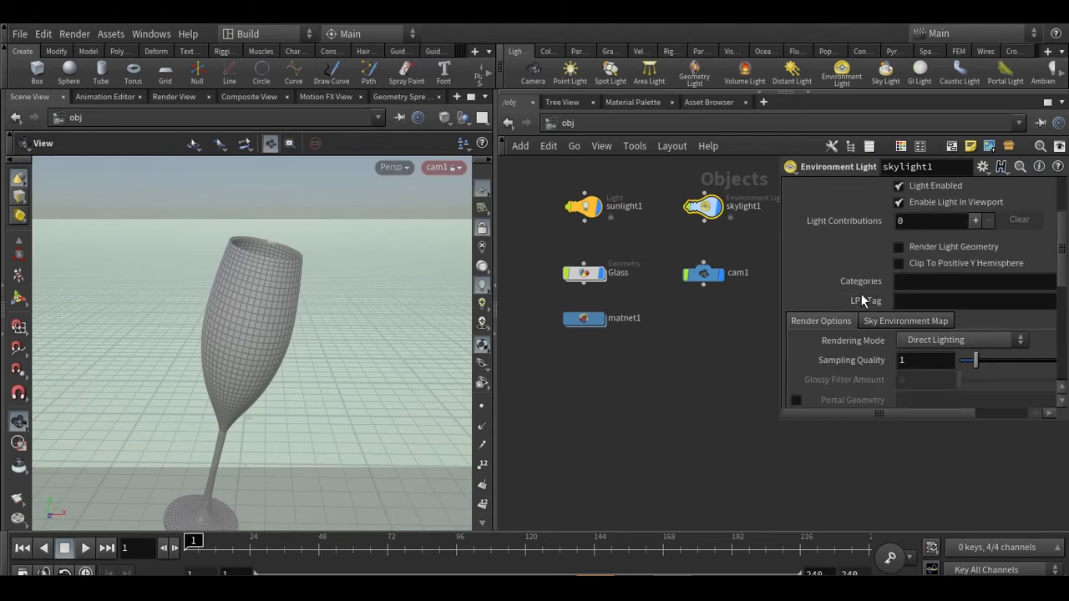
scroll(872, 351, "down", 3)
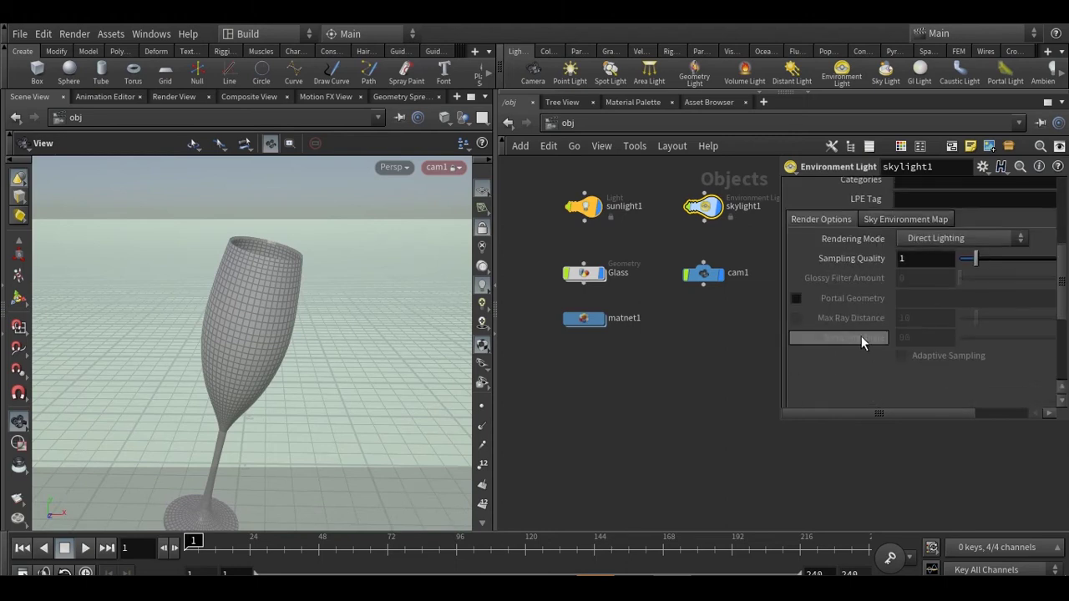
scroll(868, 300, "up", 4)
left_click(875, 344)
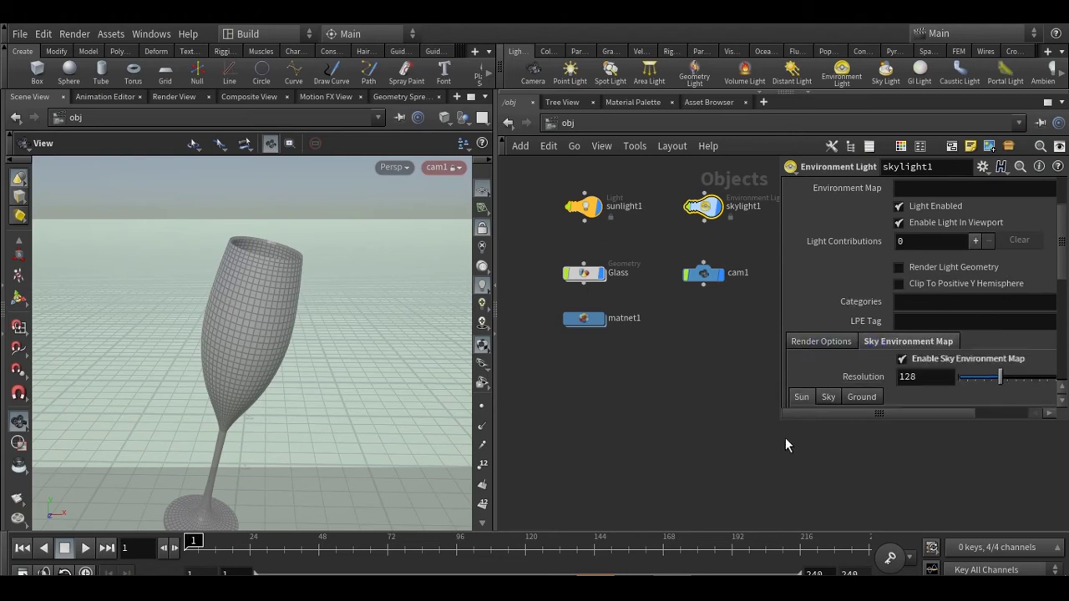
Set skylight1's Sun Rotate X to 80 degrees after trying 90
left_click_drag(777, 419, 718, 482)
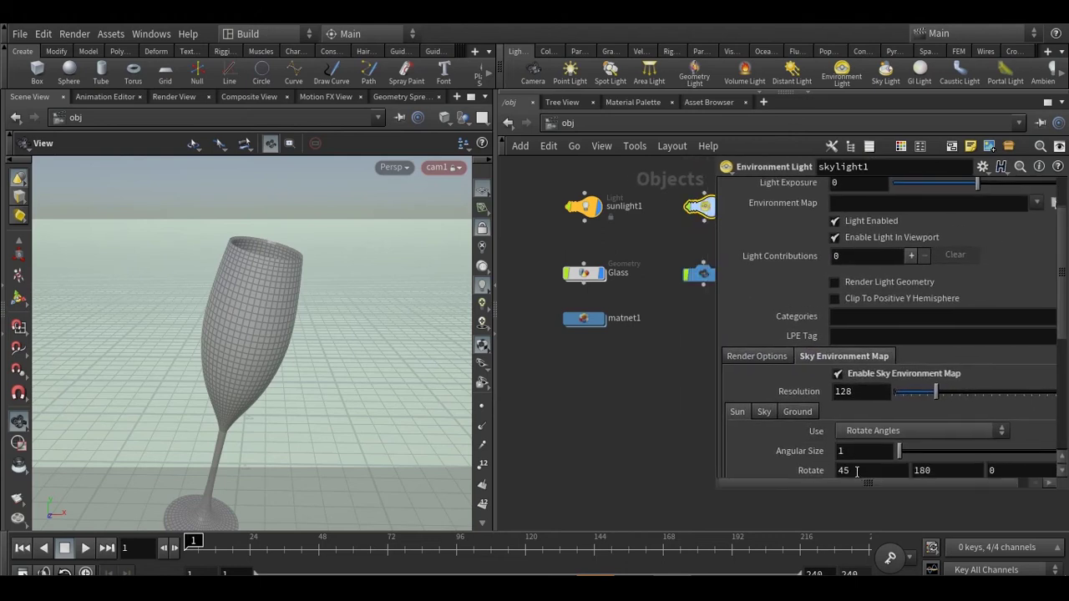
middle_click_drag(831, 474, 846, 407)
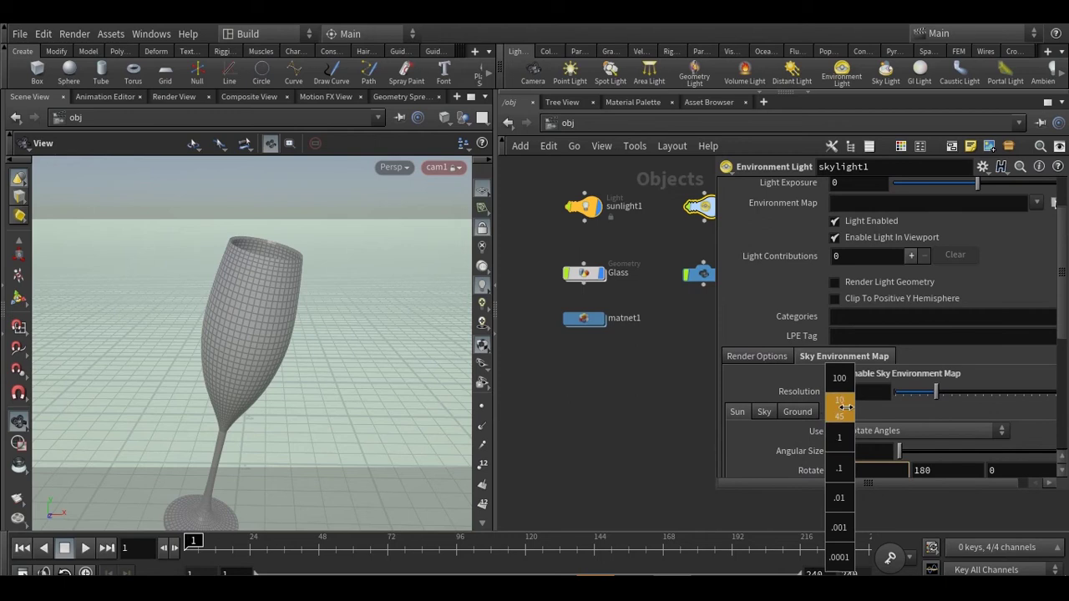
middle_click_drag(935, 398, 960, 399)
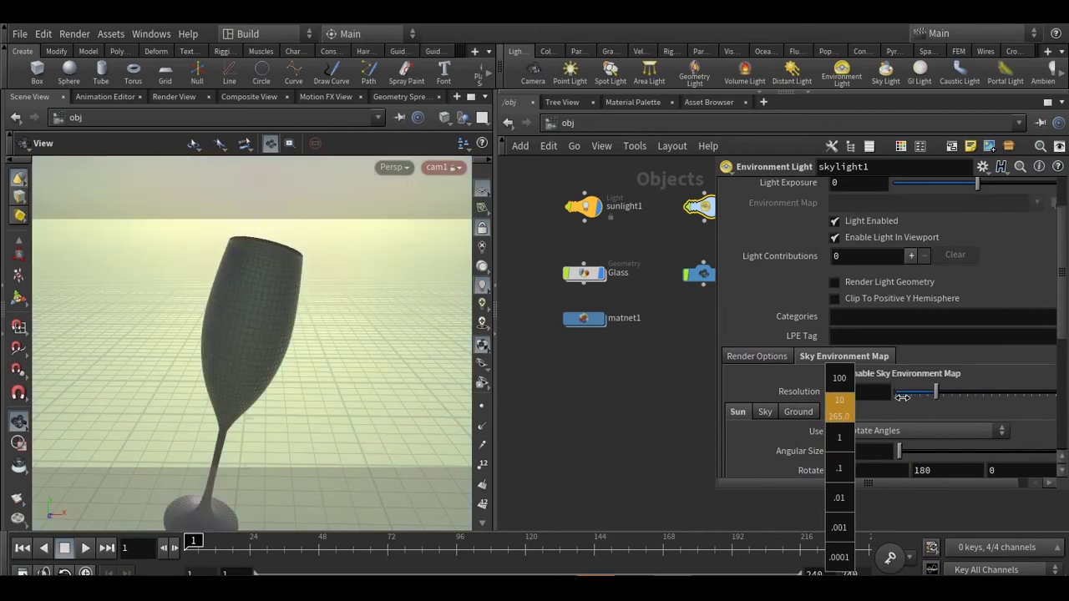
mouse_move(902, 397)
middle_mouse_down()
mouse_move(854, 400)
mouse_move(887, 409)
middle_mouse_up()
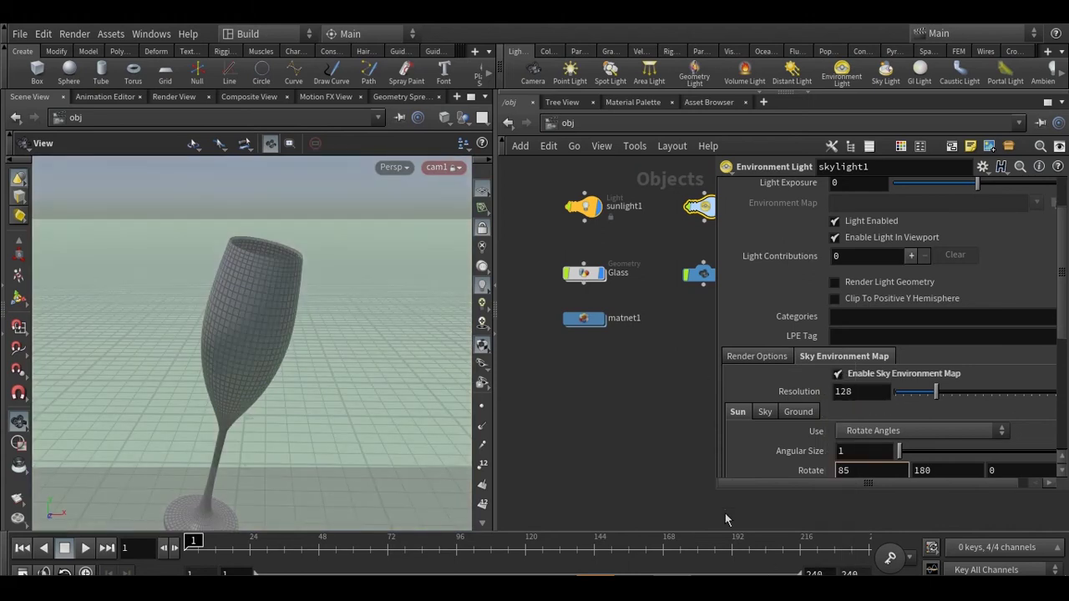
key("ctrl+z")
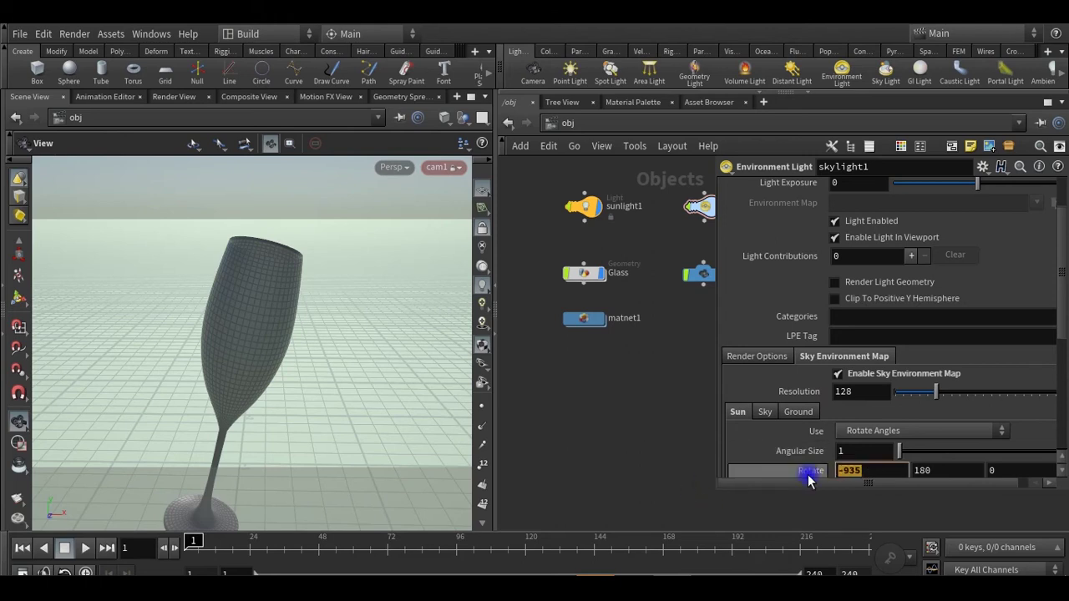
type("90")
key("Return")
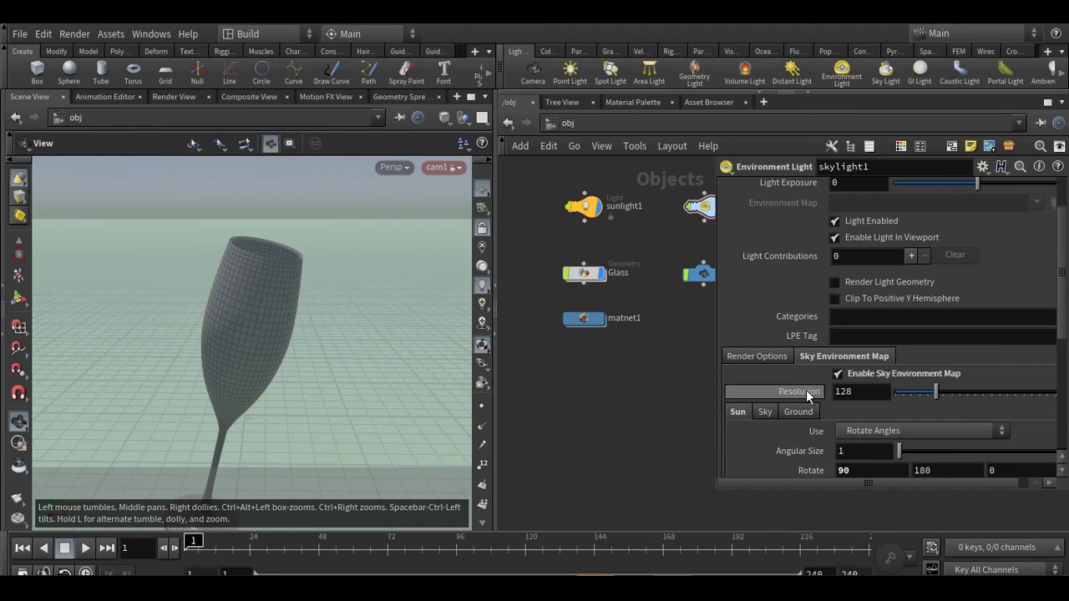
double_click(860, 470)
type("8")
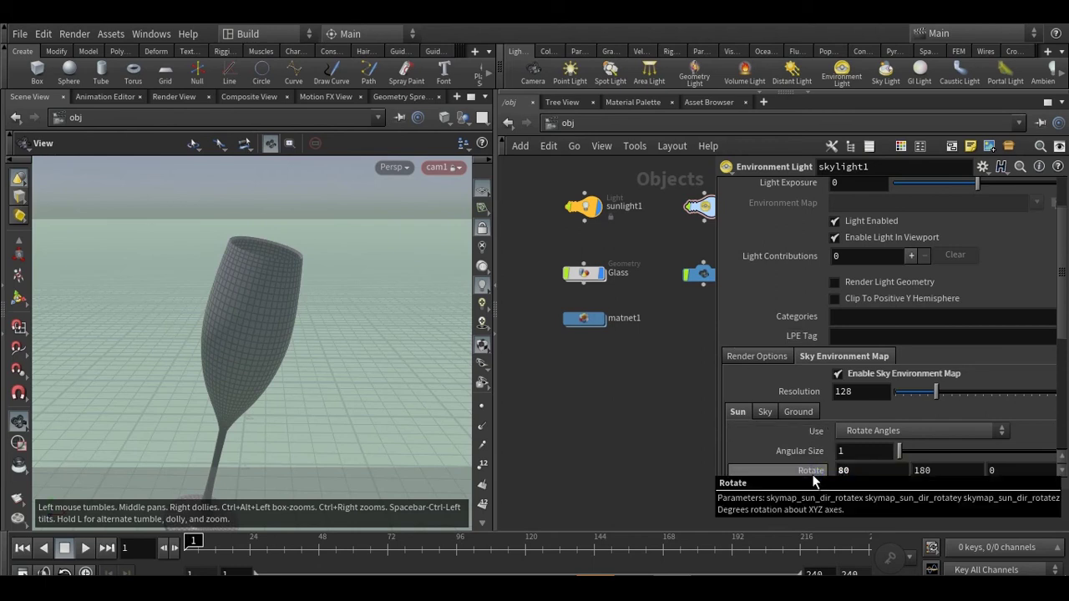
key("Return")
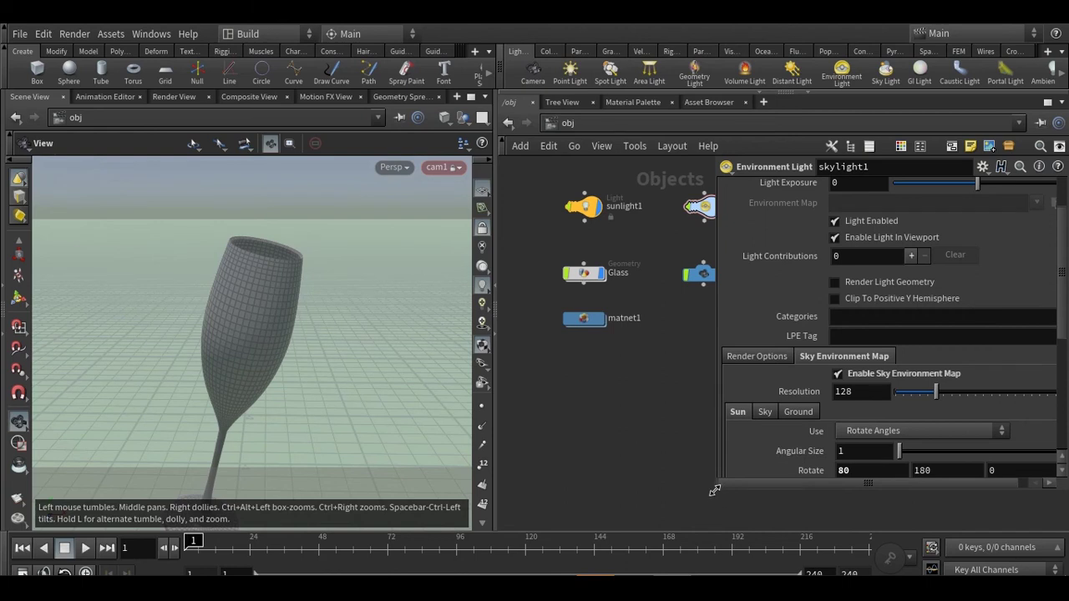
left_click_drag(723, 492, 789, 506)
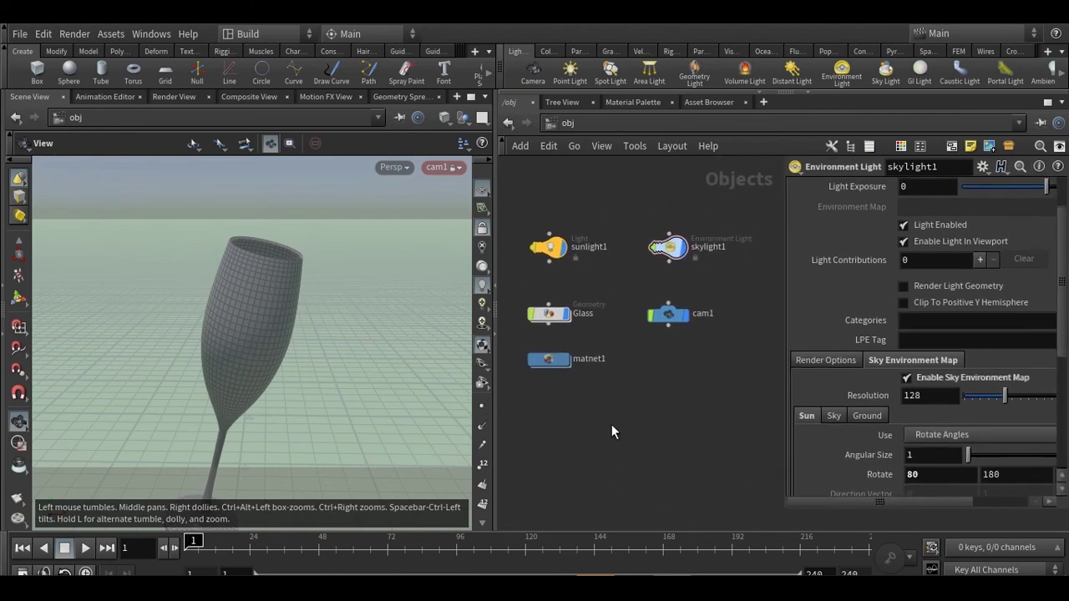
Uncheck Enable Sky Environment Map on skylight1 so the background turns dark
mouse_move(680, 273)
left_click(913, 377)
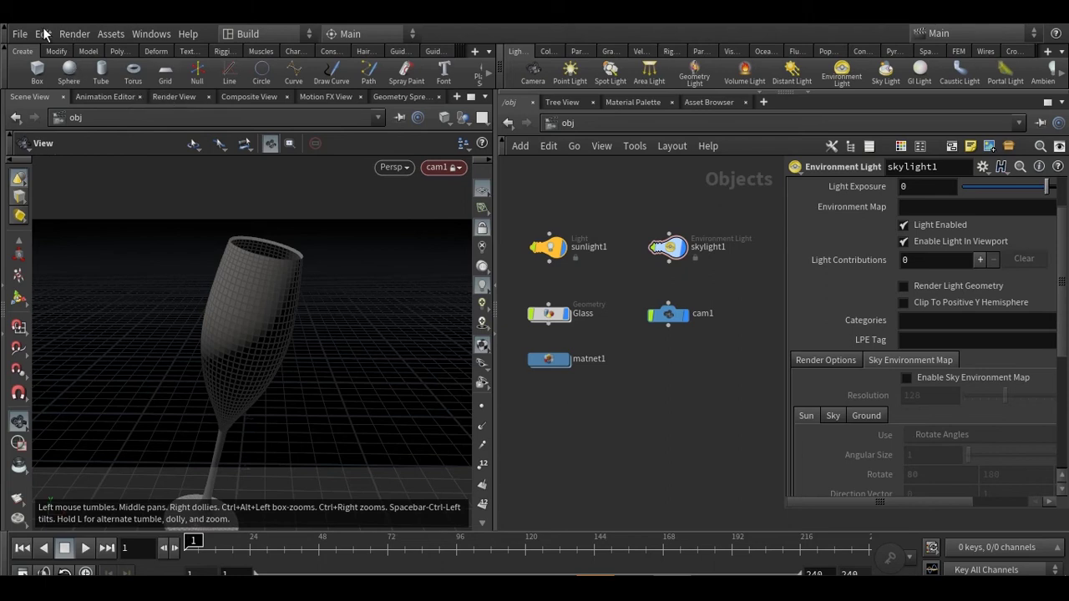
left_click(75, 33)
Create a Mantra PBR node mantra1 with camera resolution overridden to 2/3 scale
mouse_move(128, 54)
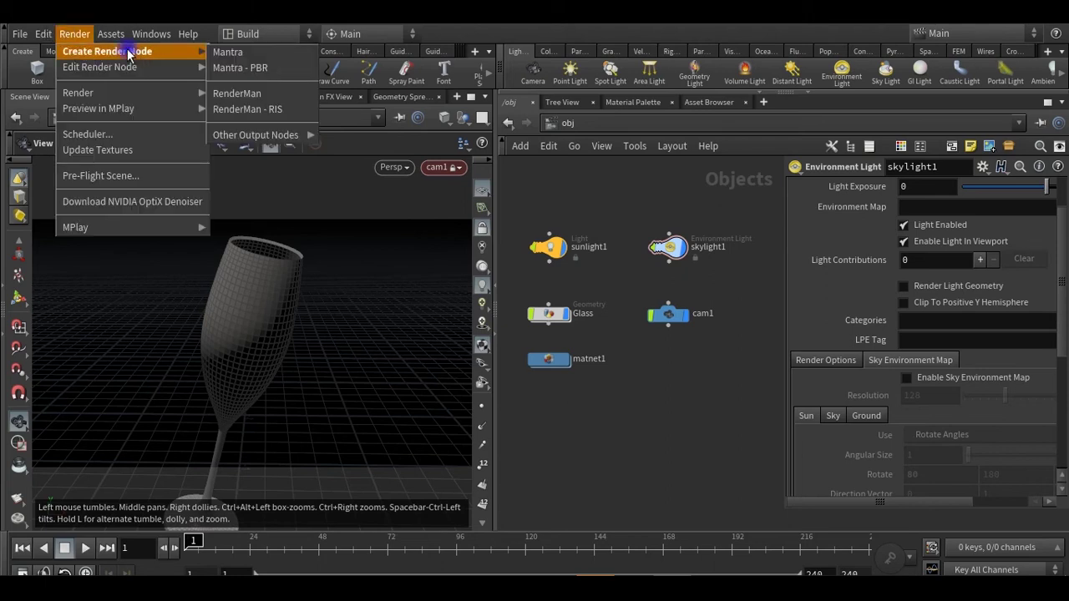
left_click(240, 67)
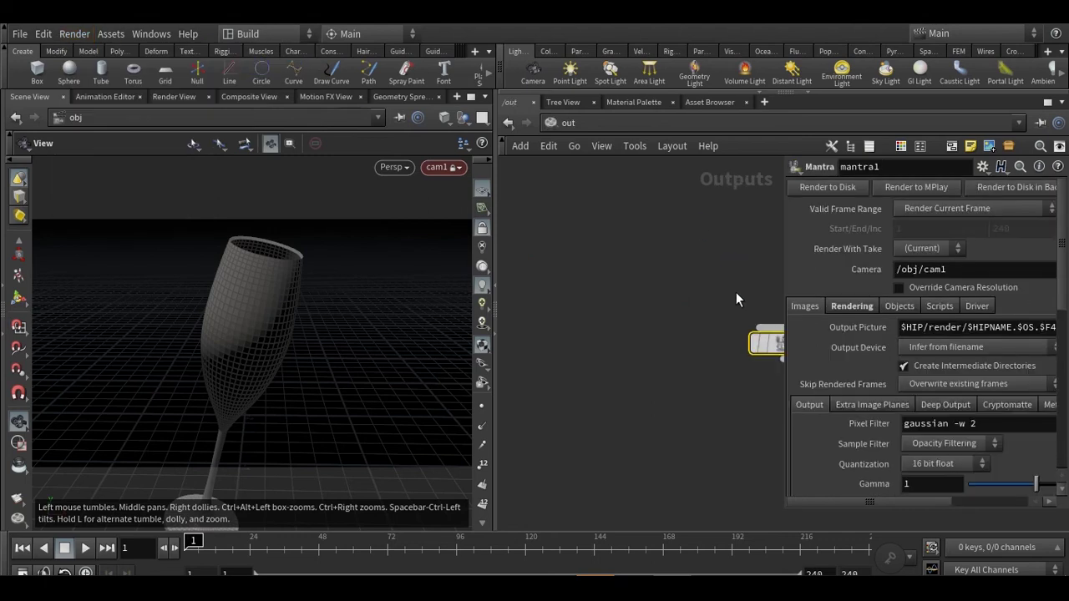
left_click_drag(666, 289, 629, 263)
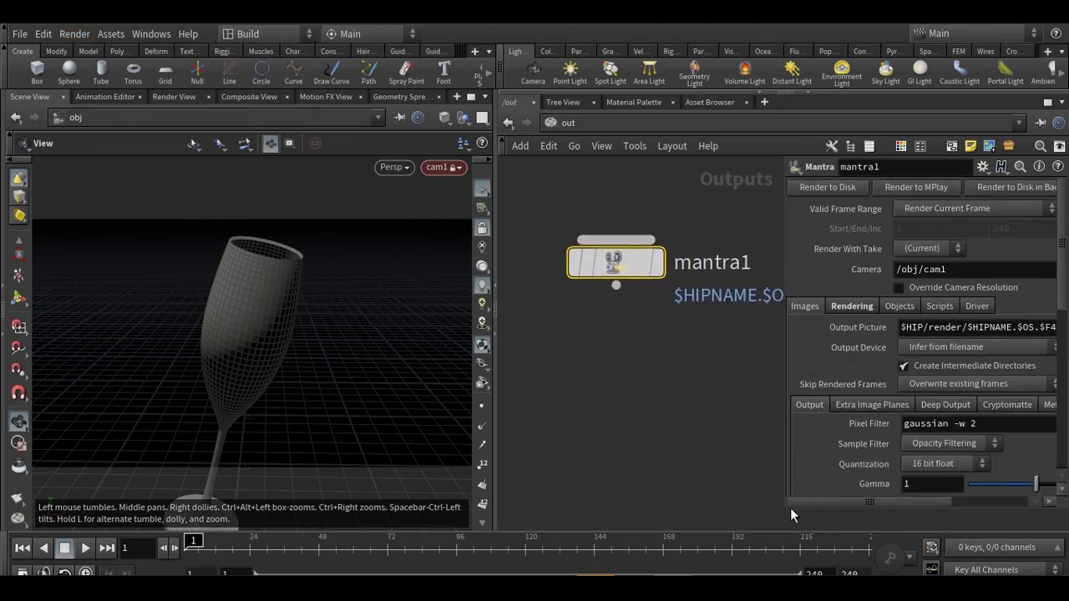
left_click(898, 286)
left_click(913, 306)
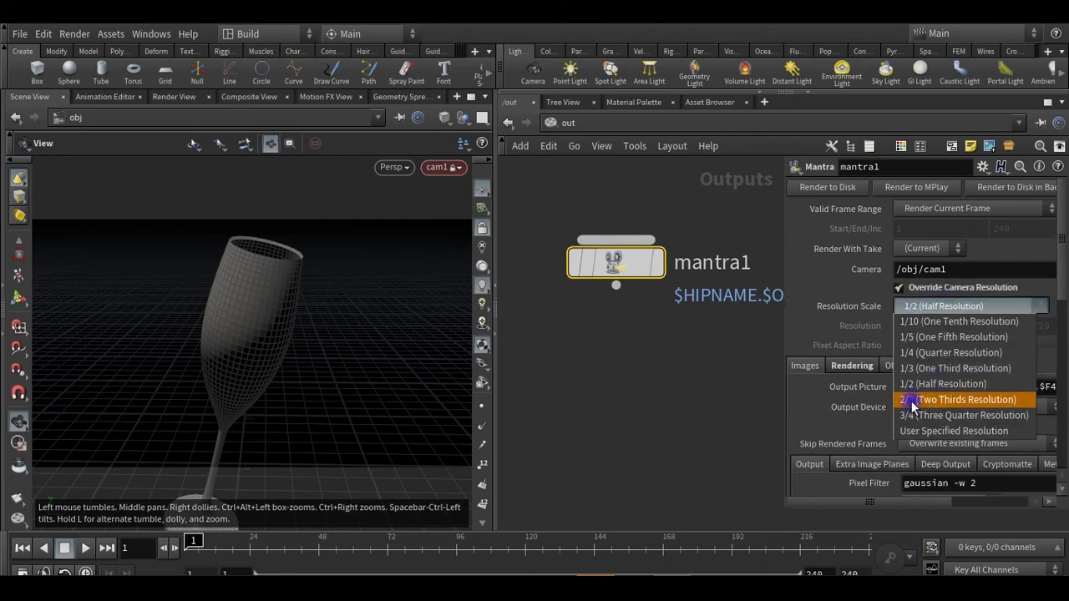
left_click(912, 403)
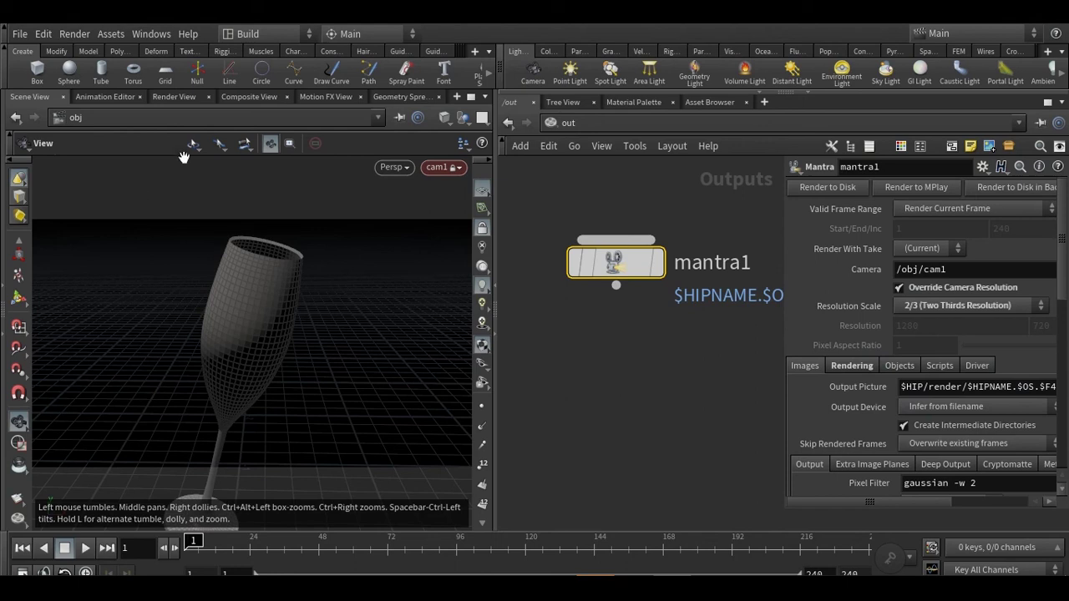
Render the glass through /obj/cam1 in the Render View with mantra1
left_click(165, 97)
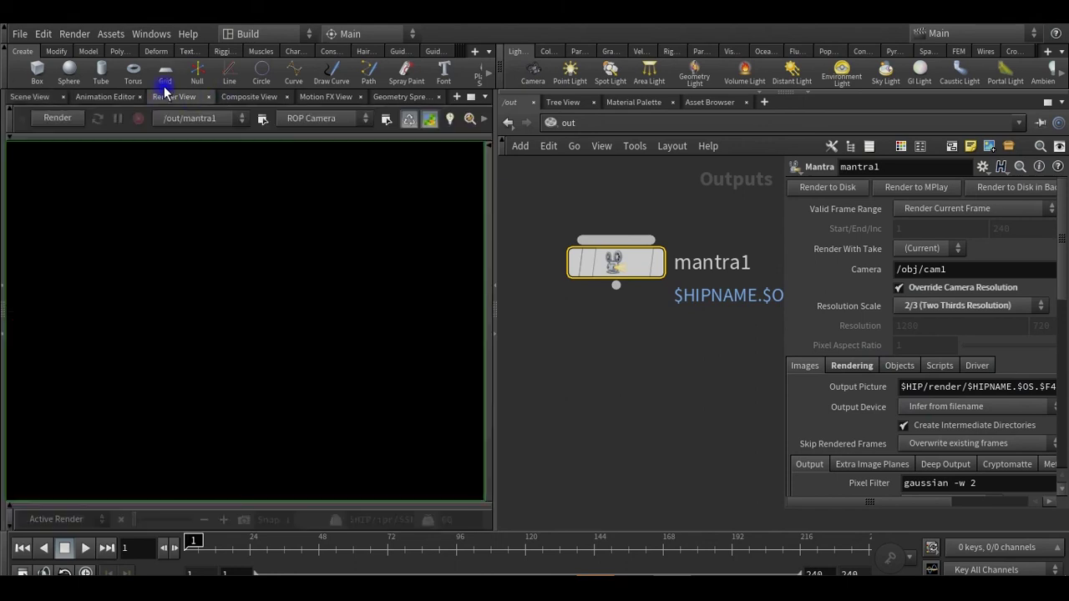
left_click(281, 118)
left_click(306, 159)
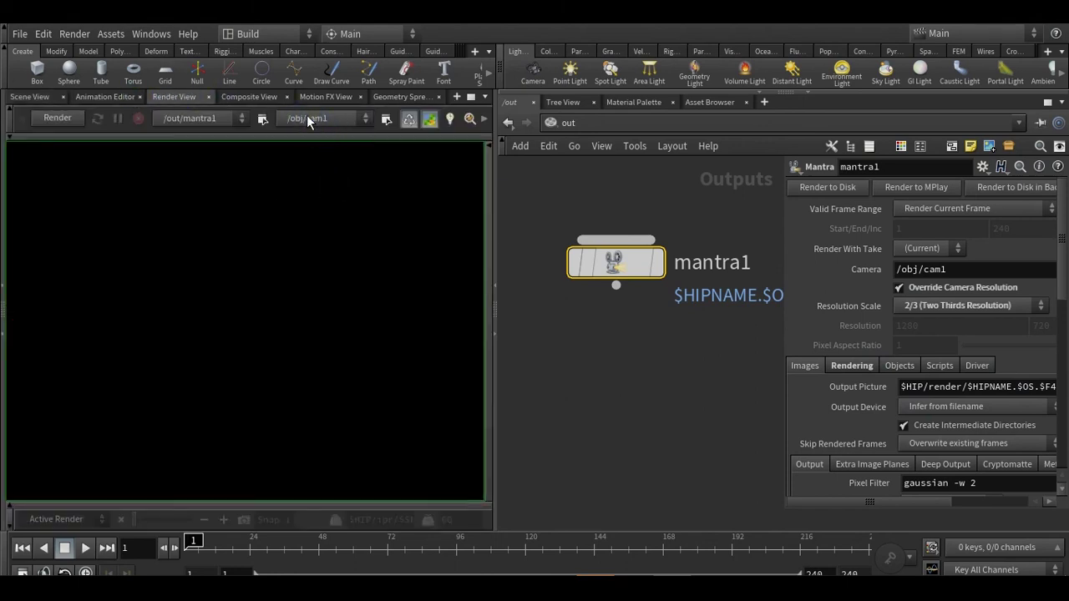
left_click(198, 117)
left_click(50, 121)
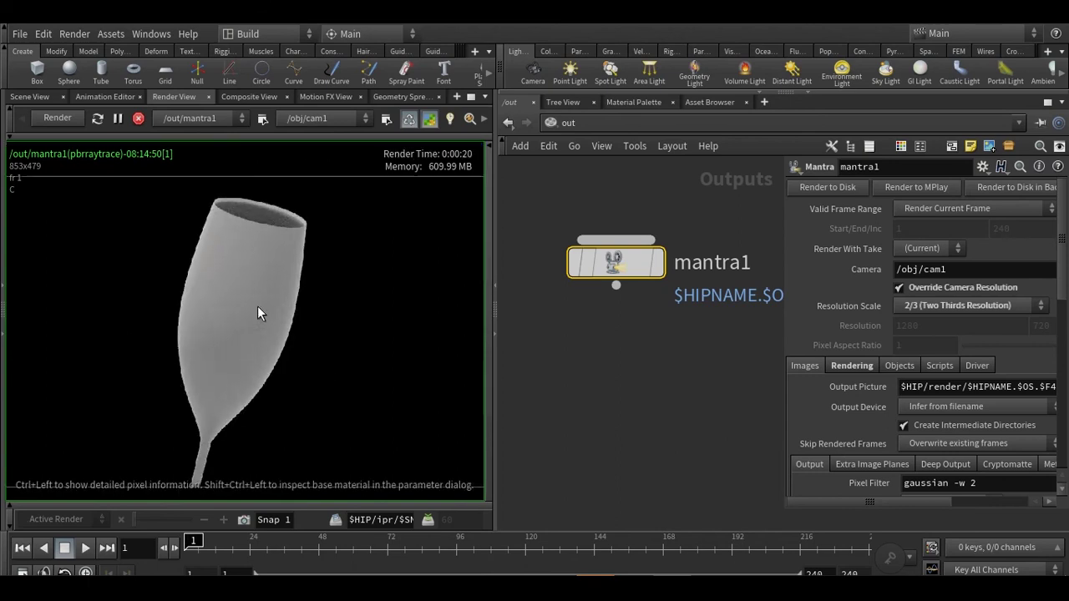
left_click(567, 124)
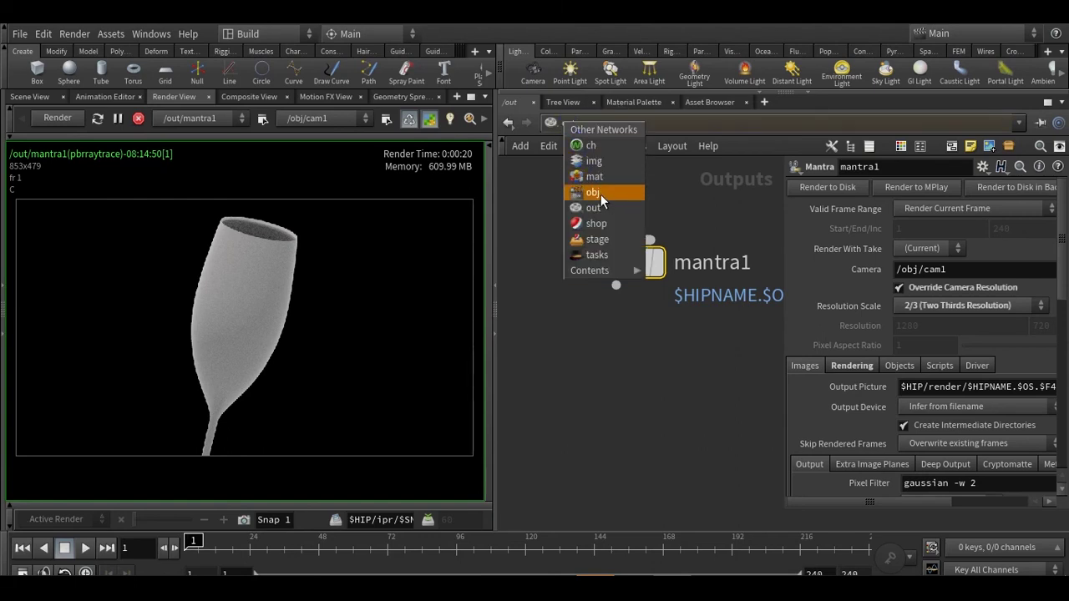
Enter the matnet1 material network and bring up the Glass Principled Shader's parameters
left_click(601, 194)
double_click(568, 324)
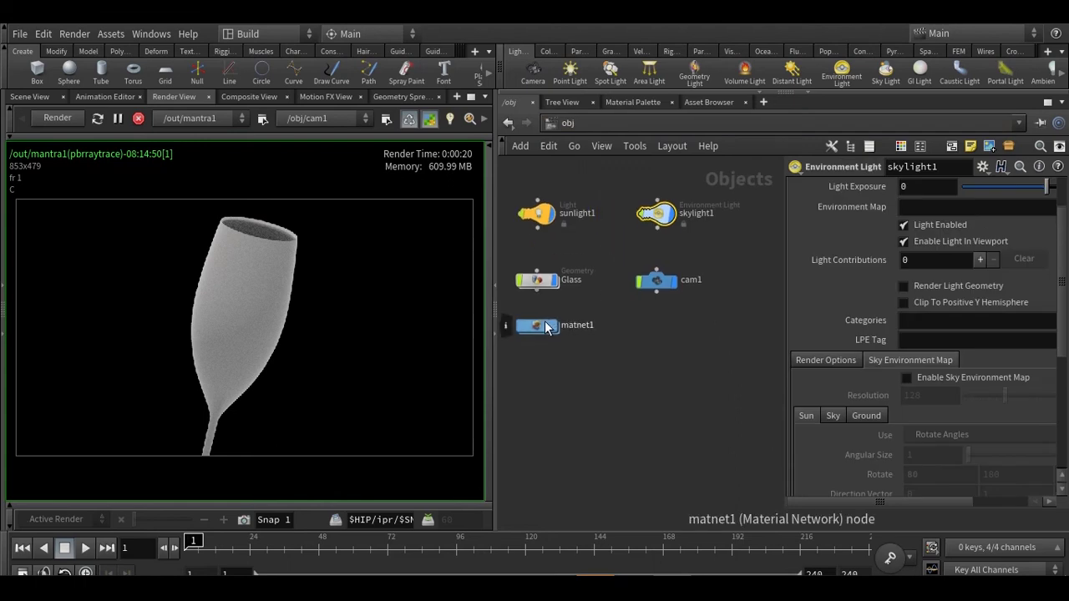
left_click_drag(623, 278, 624, 232)
scroll(673, 265, "up", 2)
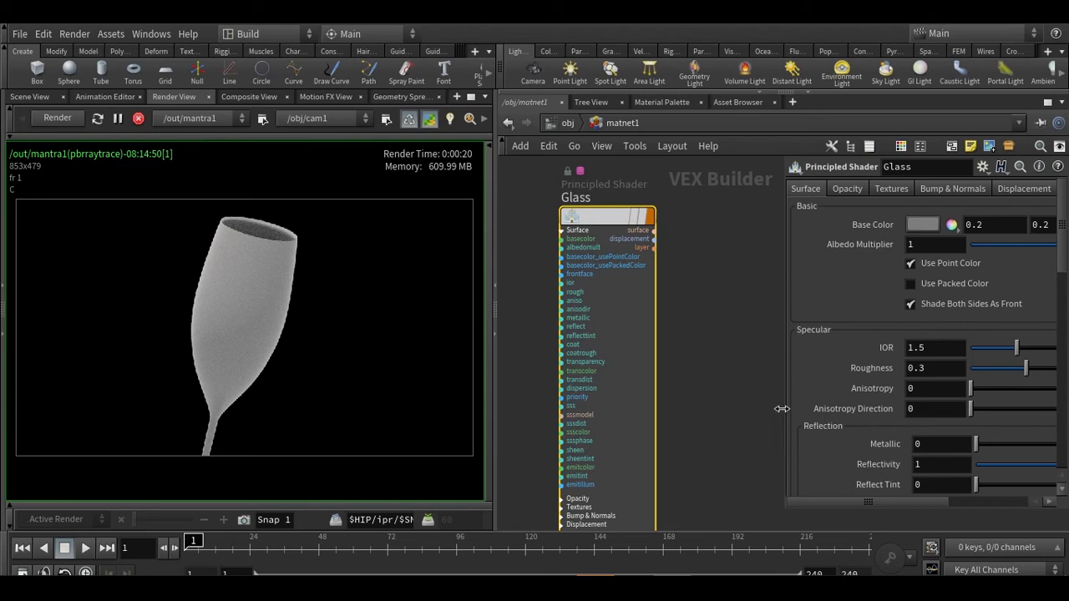
left_click_drag(783, 416, 716, 406)
scroll(760, 317, "down", 3)
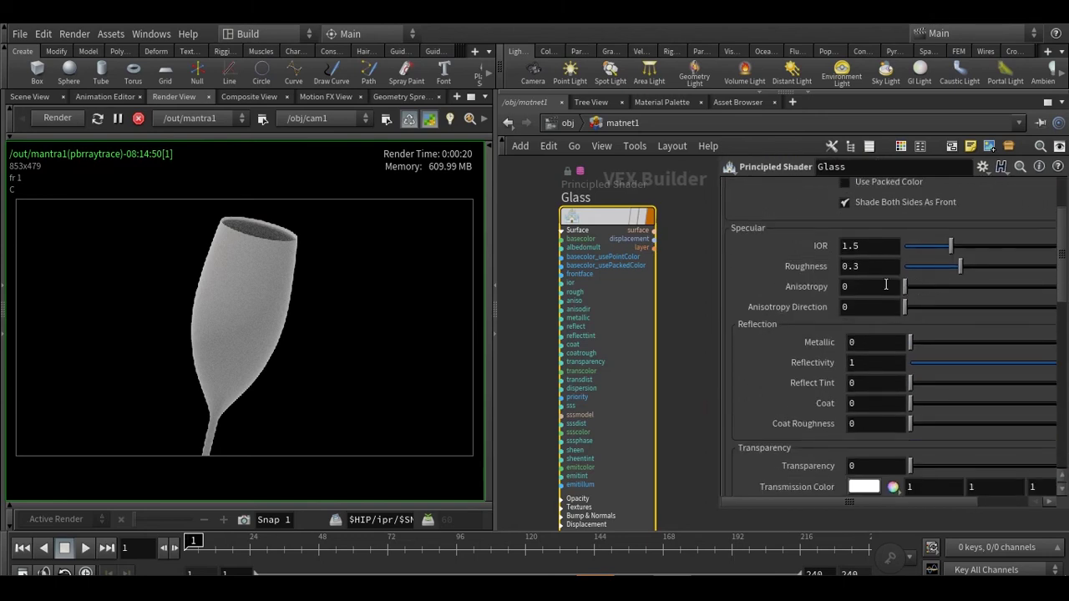
scroll(778, 256, "up", 3)
scroll(780, 256, "down", 2)
Set the Glass shader's Roughness to 0 and drag Transparency up to 0.914
double_click(869, 307)
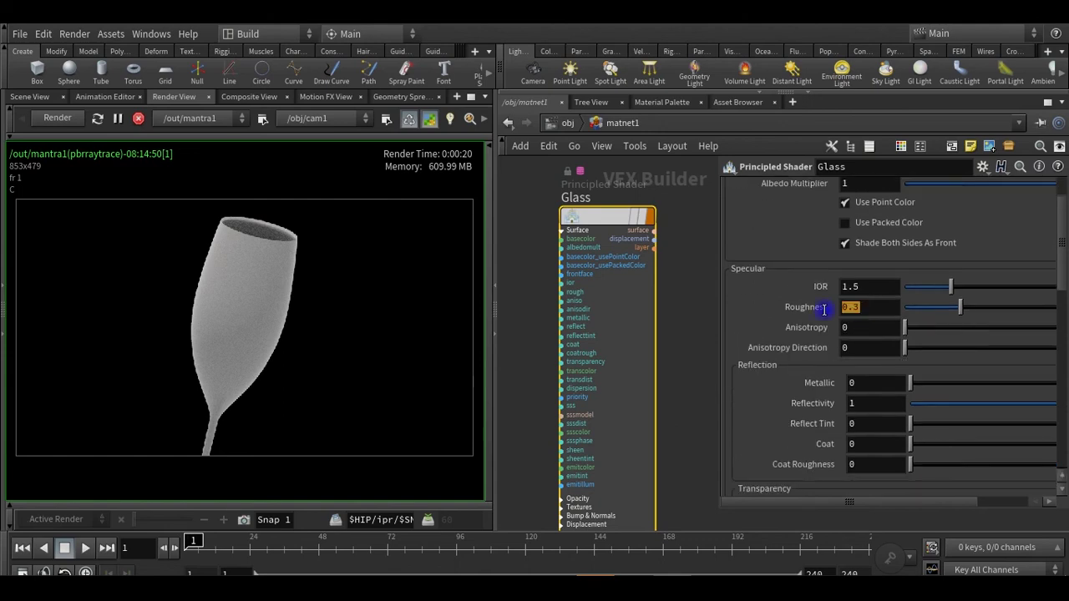
type("0")
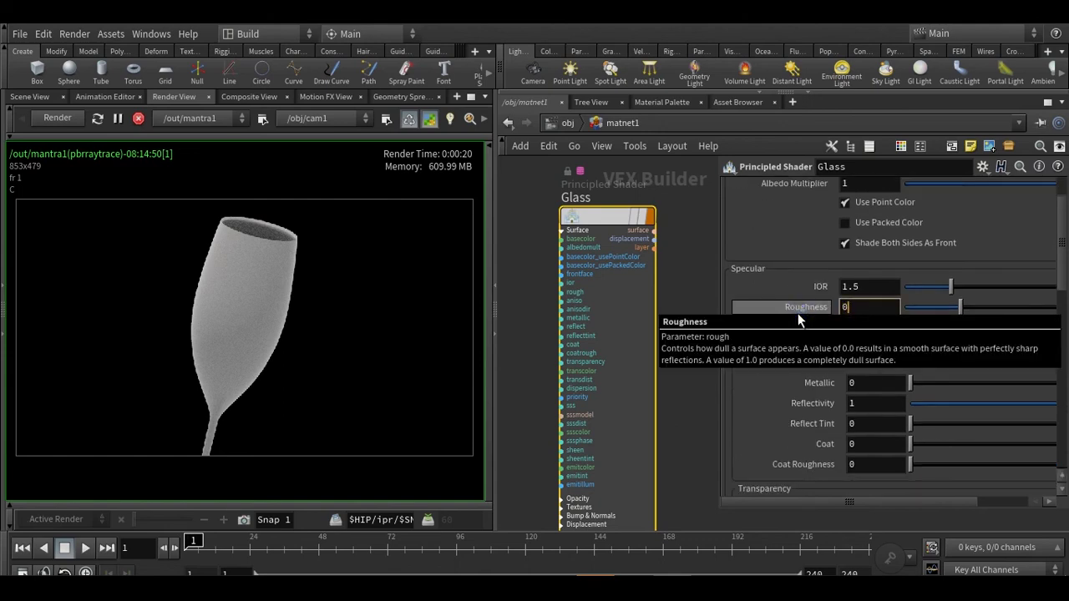
key("Return")
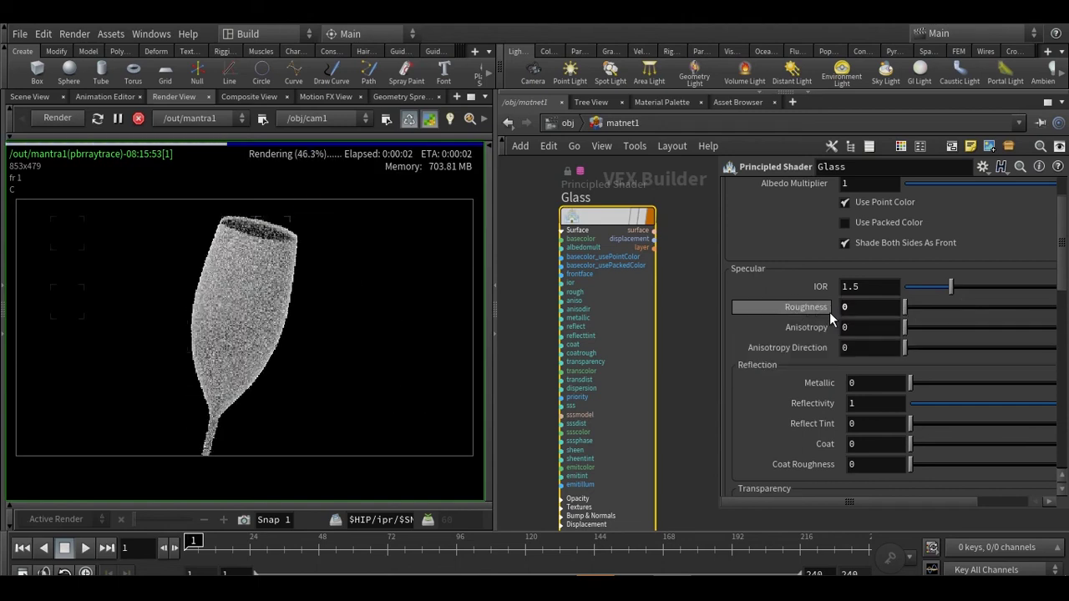
scroll(808, 404, "down", 5)
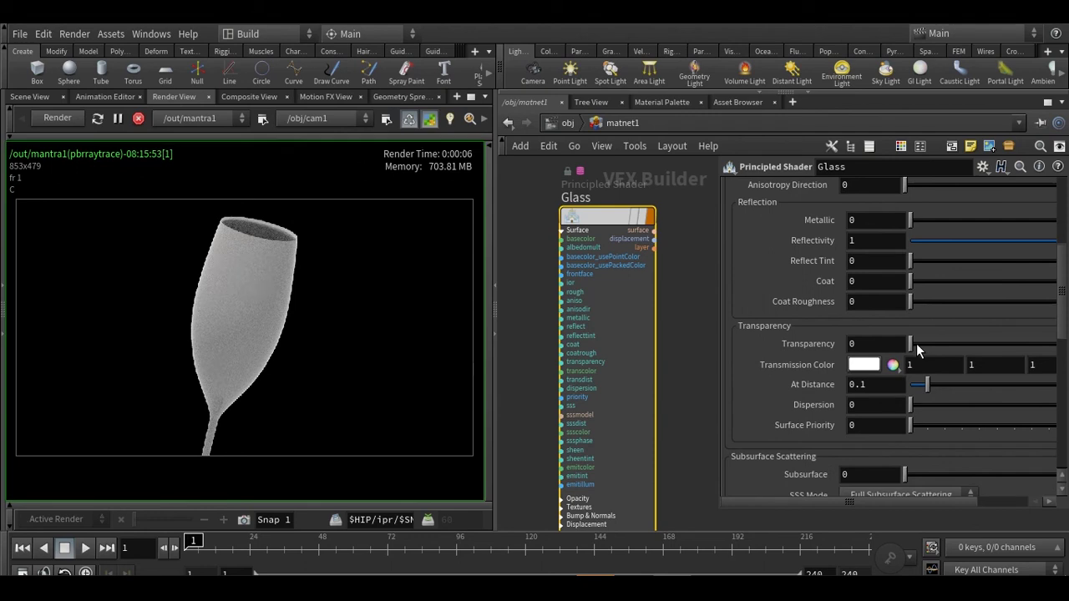
left_click_drag(916, 343, 1067, 353)
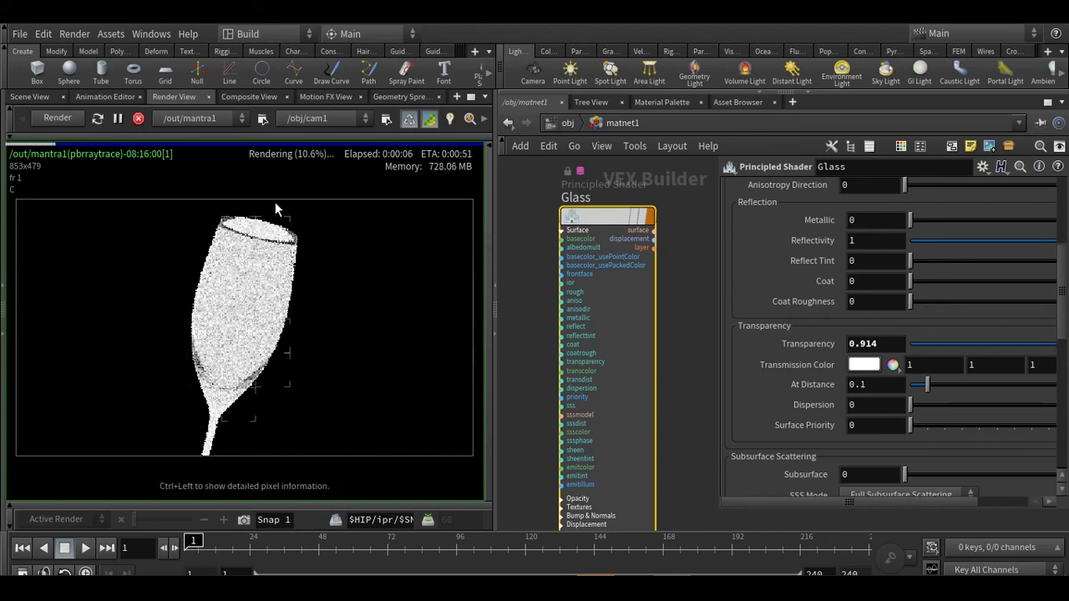
Back at object level, uncheck Enable Sky Environment Map on skylight1
left_click(46, 97)
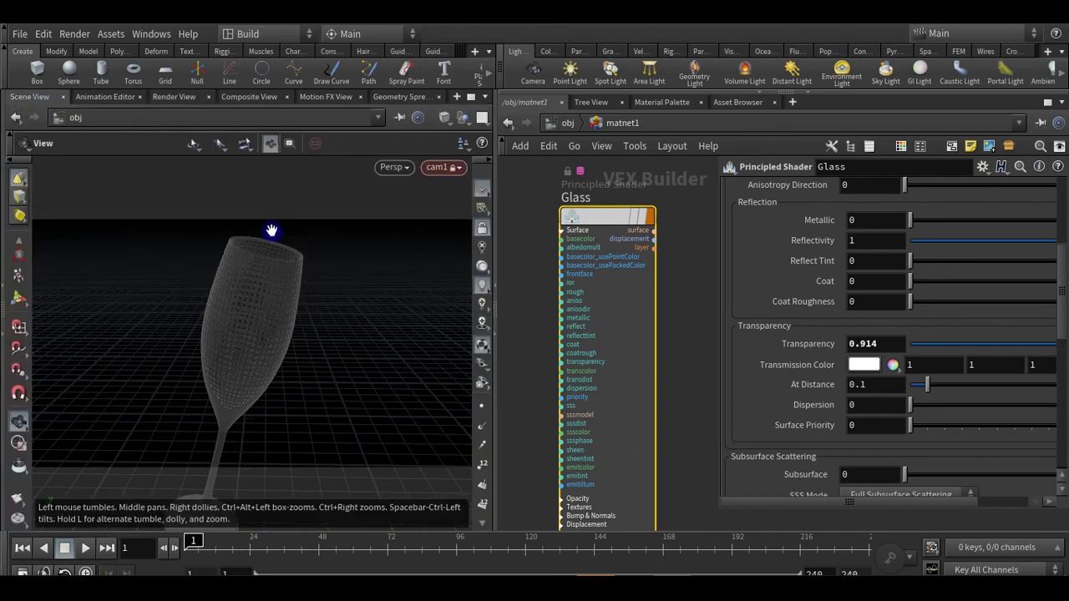
left_click(562, 123)
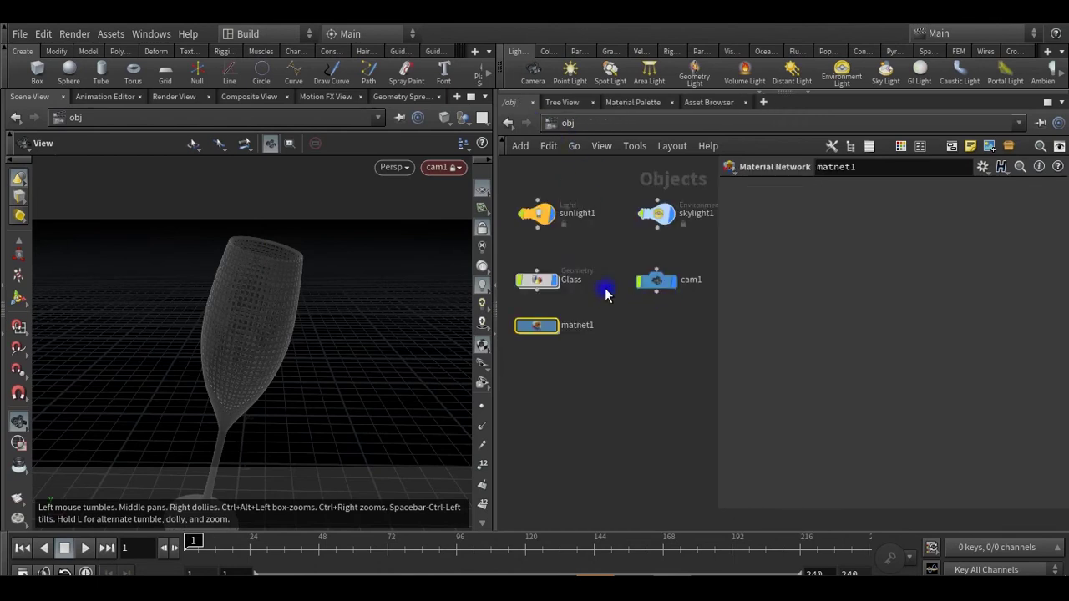
left_click(657, 216)
left_click(841, 378)
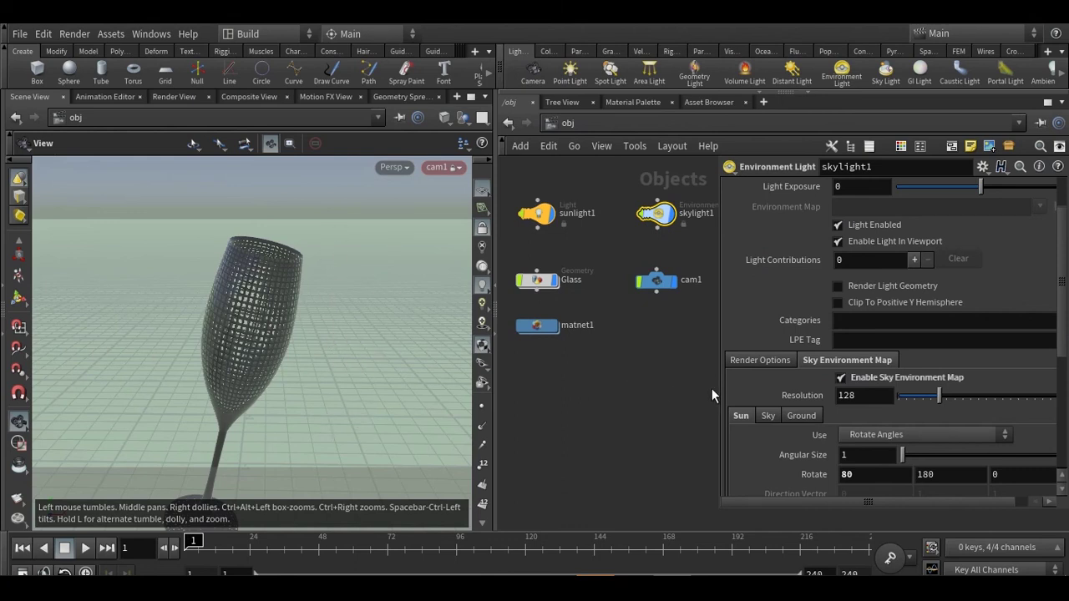
left_click(840, 379)
Load ballroom_4k (1).exr as skylight1's environment map and view it in the viewport
scroll(800, 266, "up", 2)
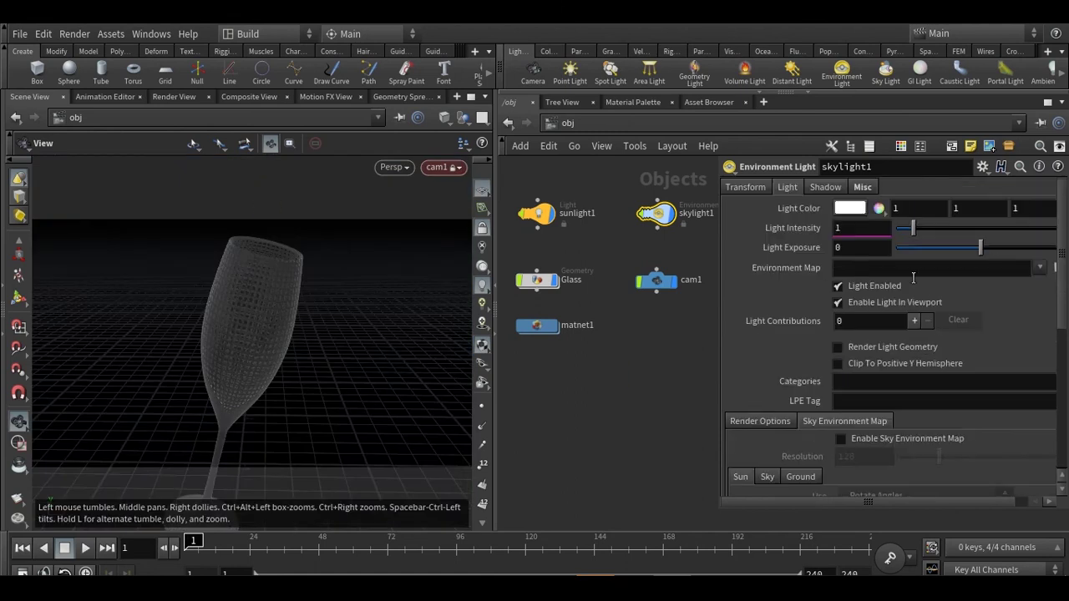
left_click_drag(721, 337, 666, 337)
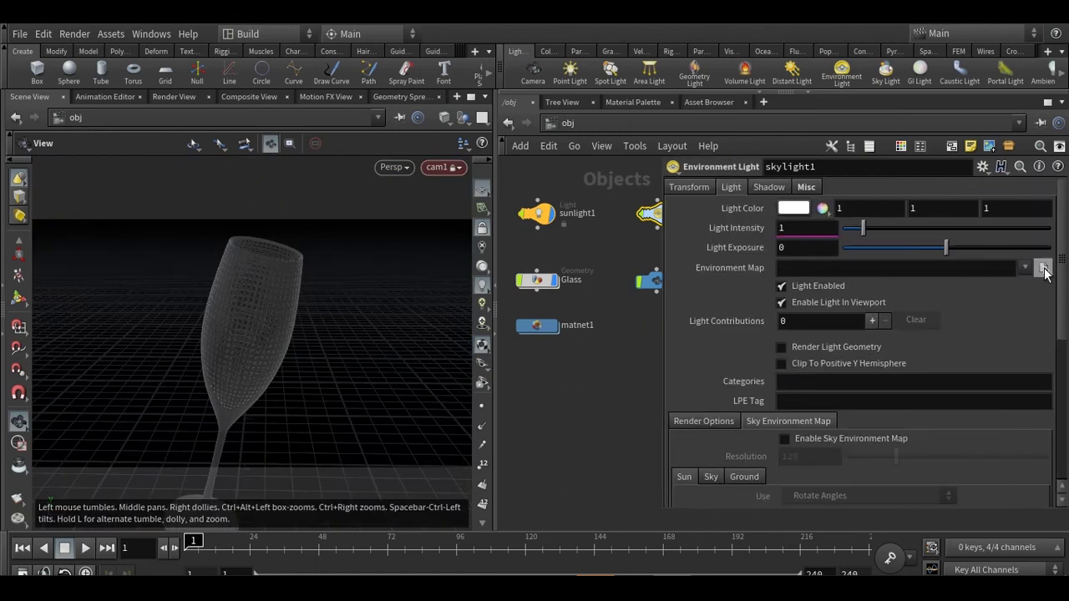
left_click(1044, 267)
left_click(681, 142)
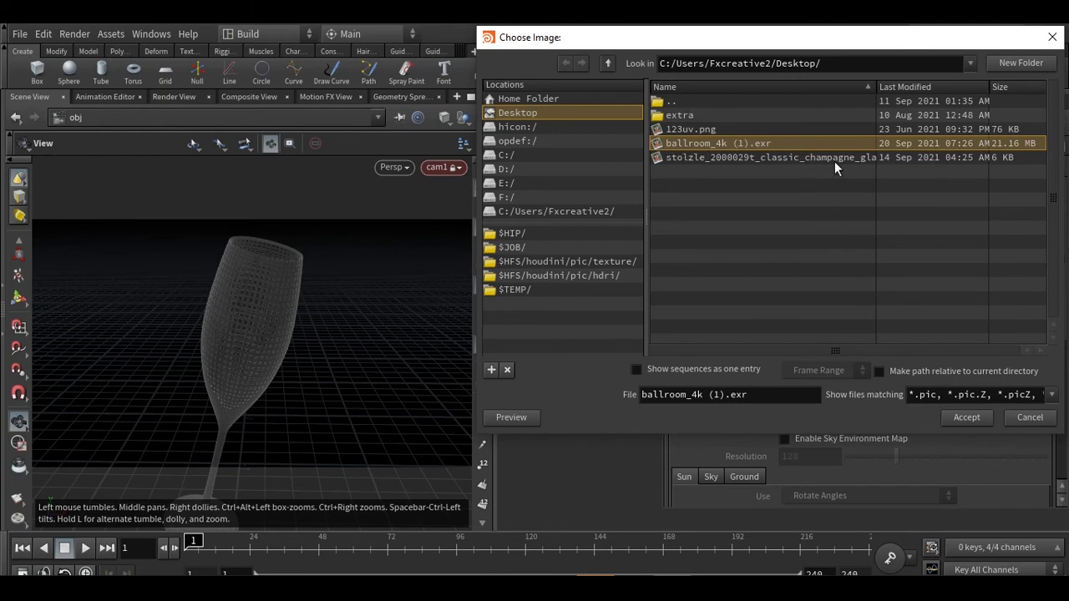
left_click(961, 418)
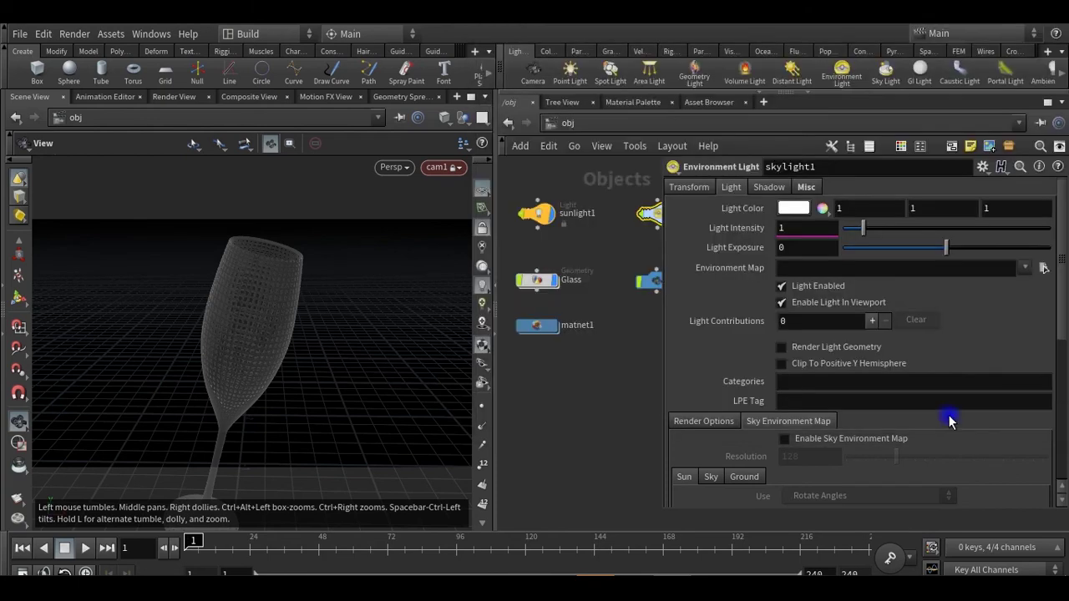
left_click(482, 345)
Orbit around the glass and preview it in a Mantra render
mouse_move(335, 340)
left_mouse_down()
mouse_move(329, 349)
mouse_move(334, 340)
left_mouse_up()
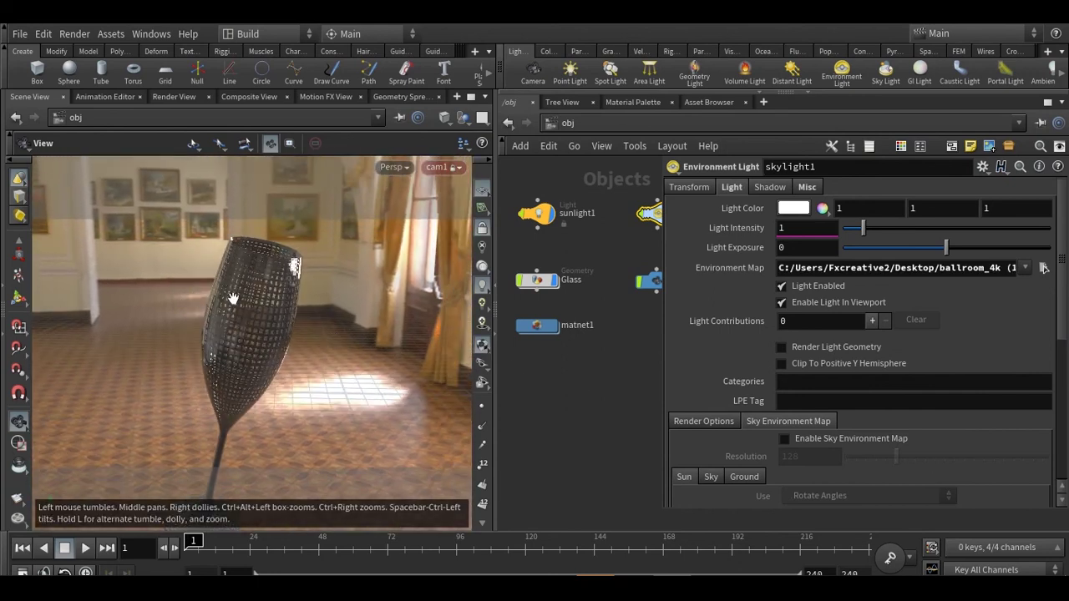
left_click(171, 97)
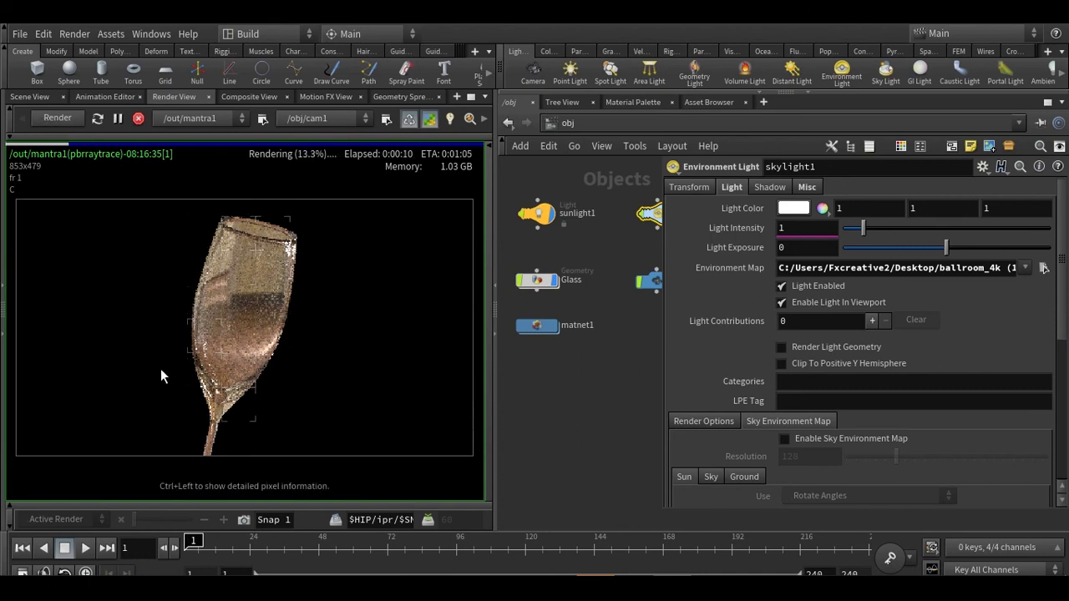
left_click(30, 97)
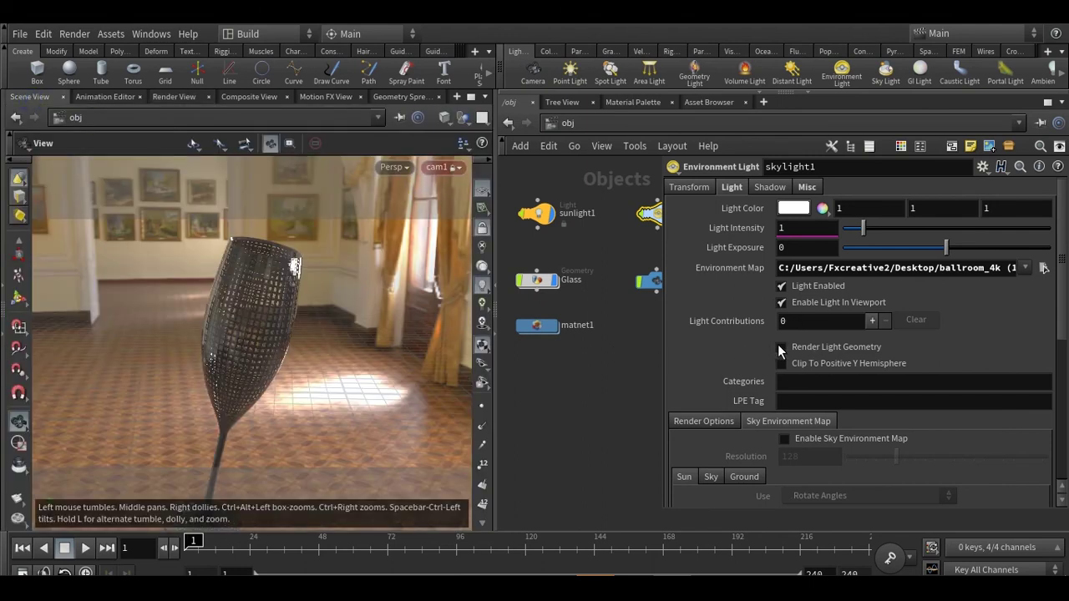
Enable Render Light Geometry on skylight1 so the ballroom HDRI renders as the background
middle_click_drag(599, 302, 552, 315)
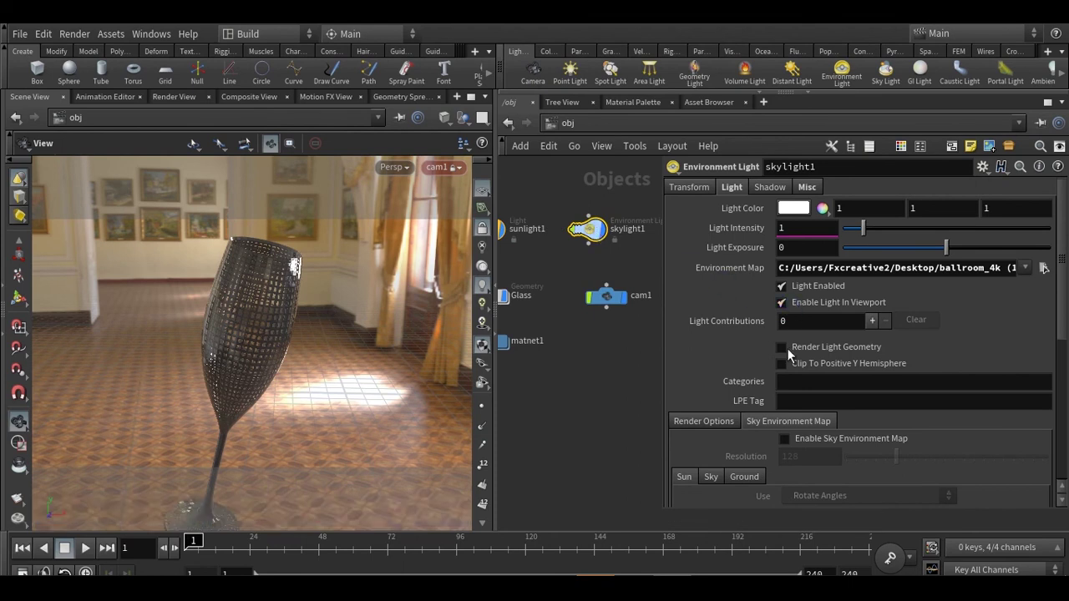
left_click(781, 348)
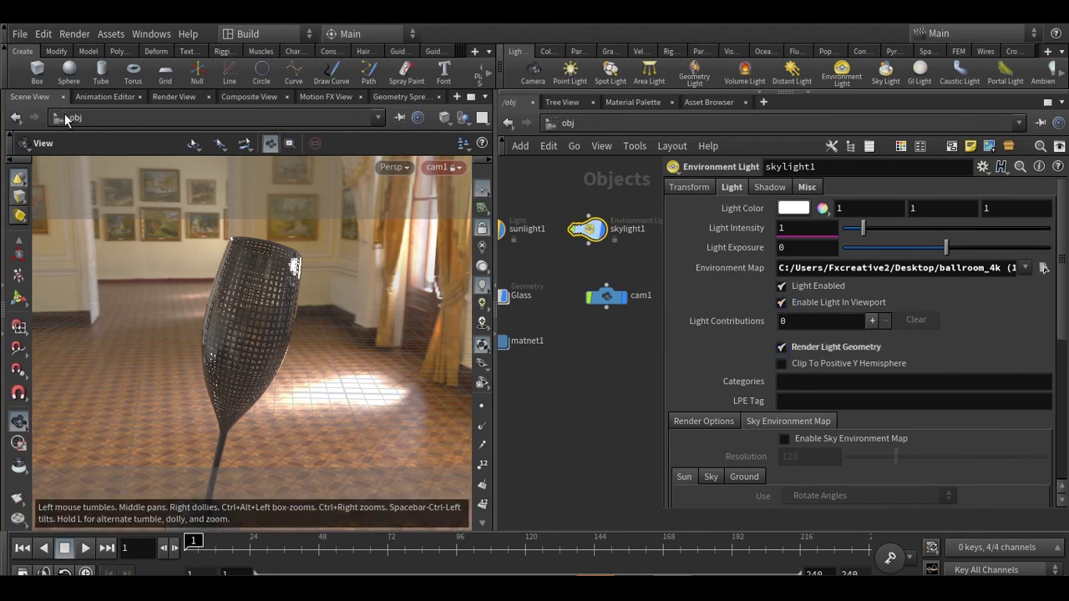
left_click(176, 96)
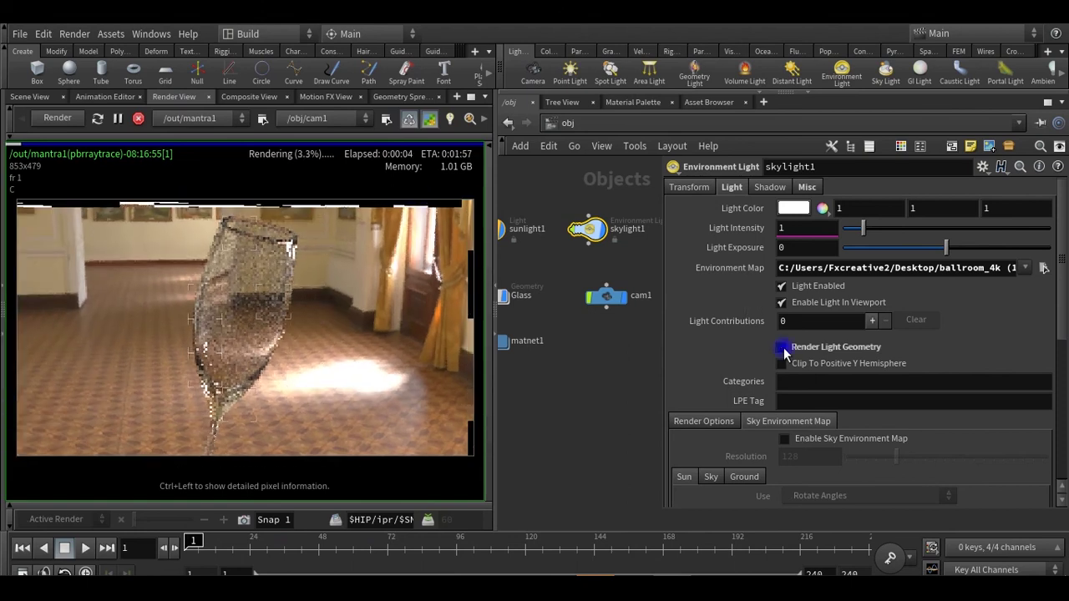
left_click(783, 346)
left_click(782, 348)
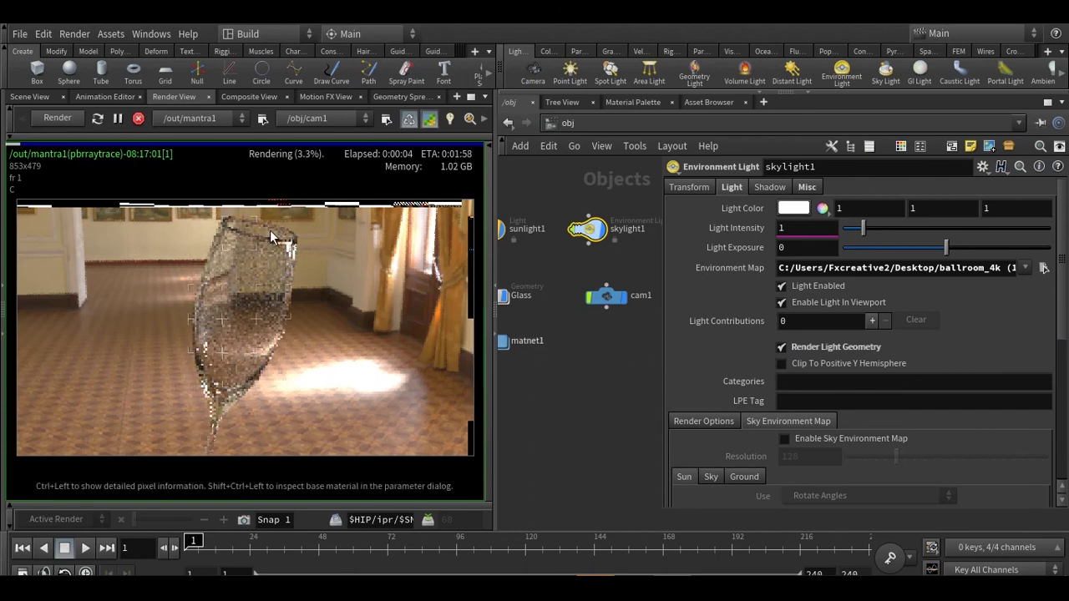
Dive back into the matnet1 material network
scroll(391, 288, "up", 1)
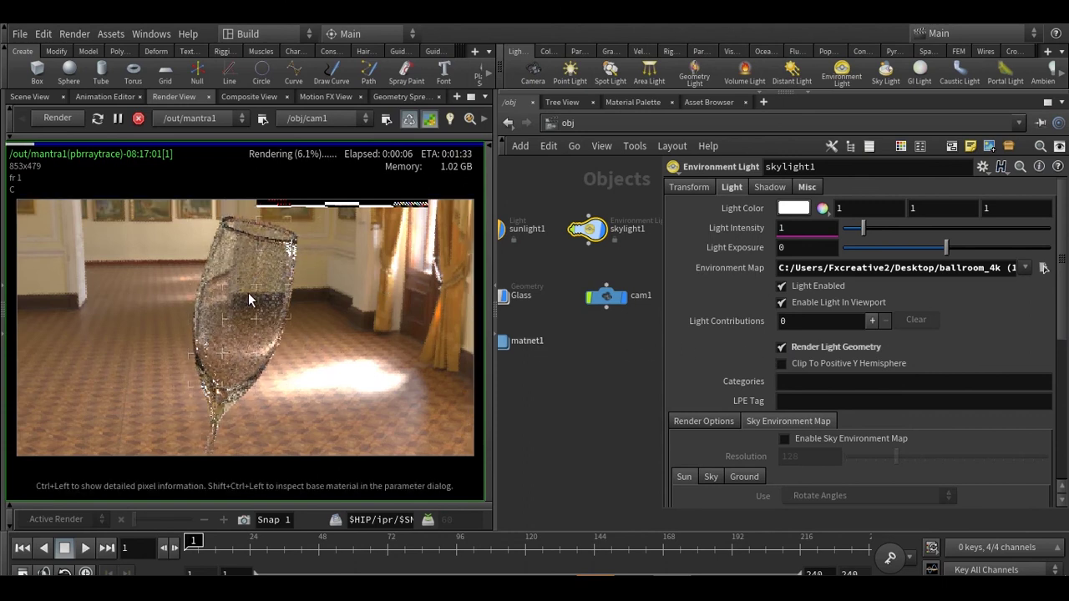
scroll(247, 293, "down", 1)
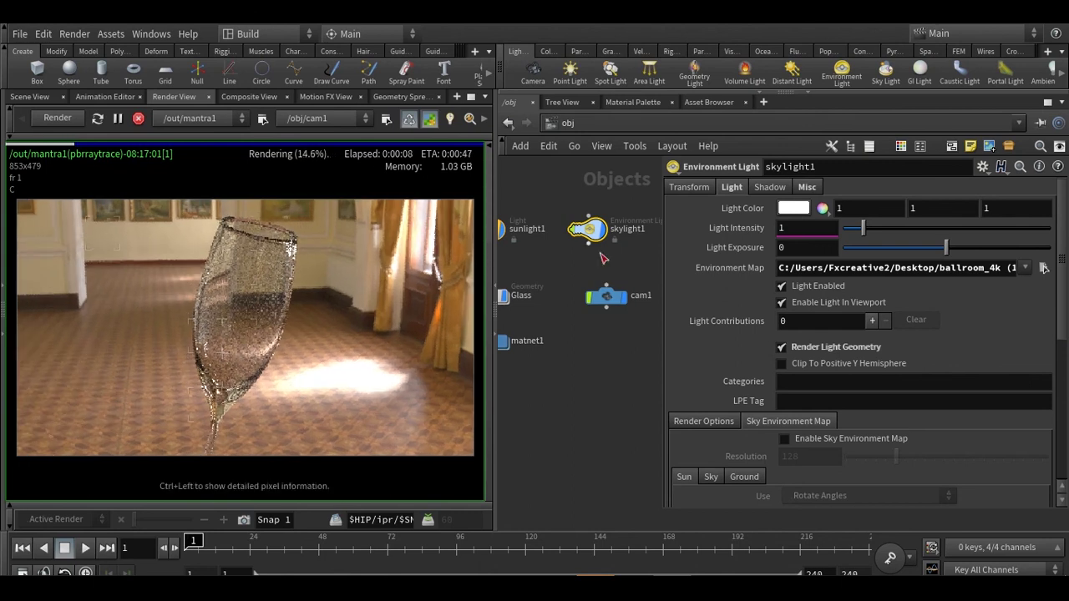
scroll(585, 266, "up", 1)
scroll(588, 266, "down", 1)
scroll(584, 267, "up", 2)
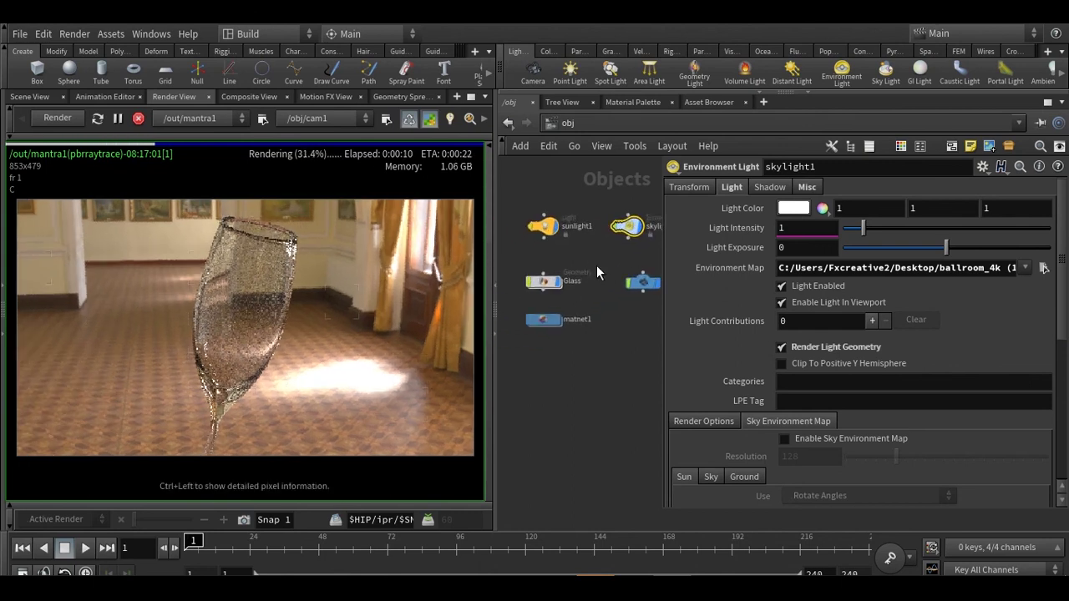
double_click(550, 332)
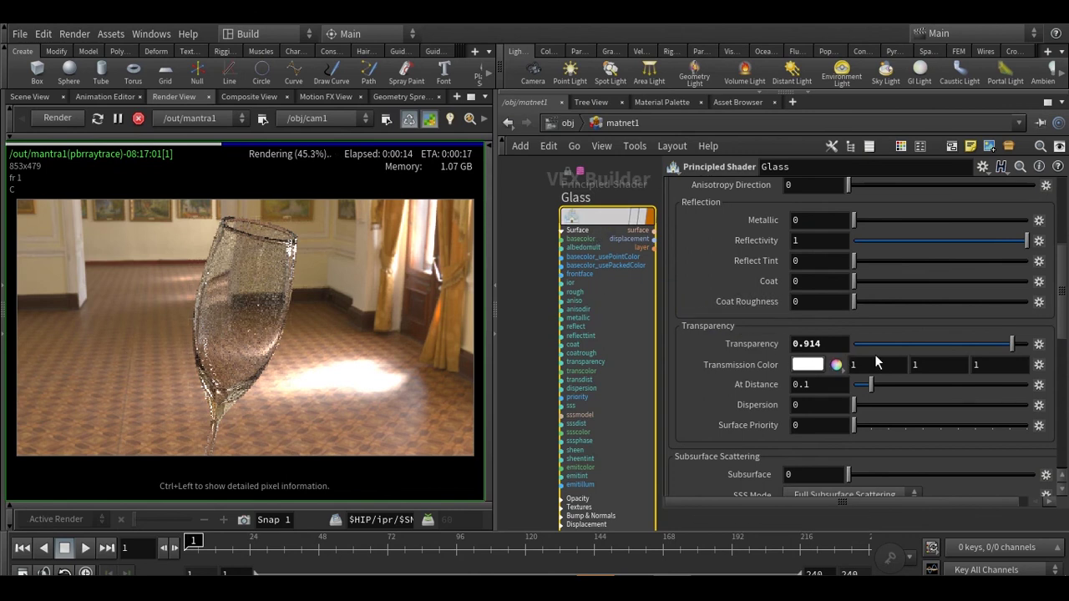
Give the Glass shader Transparency 1 and Roughness 0, keeping IOR at 1.5
left_click_drag(1007, 340, 1029, 343)
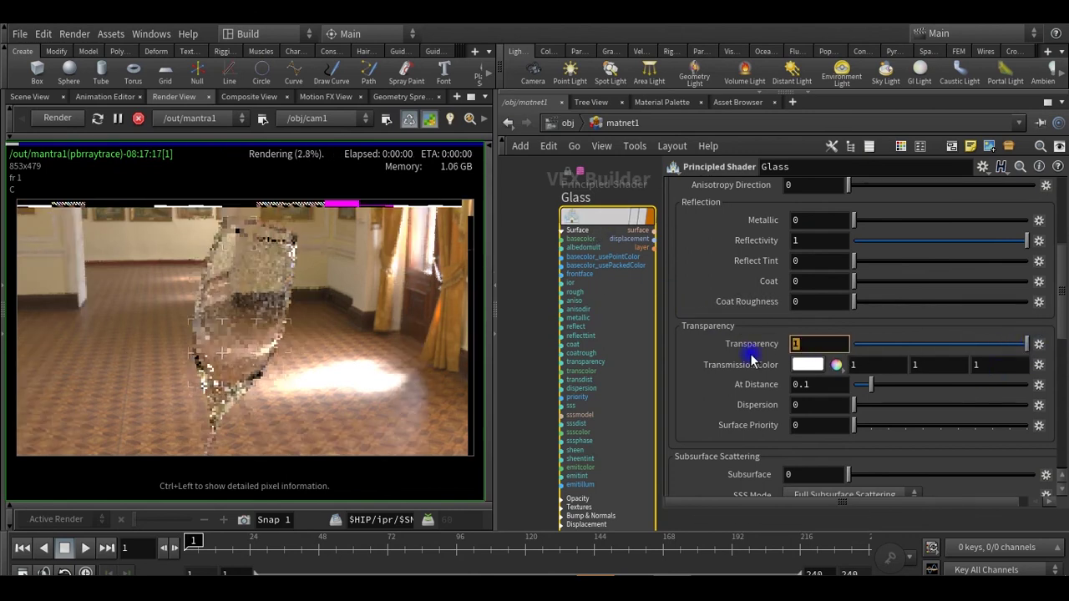
scroll(723, 354, "up", 5)
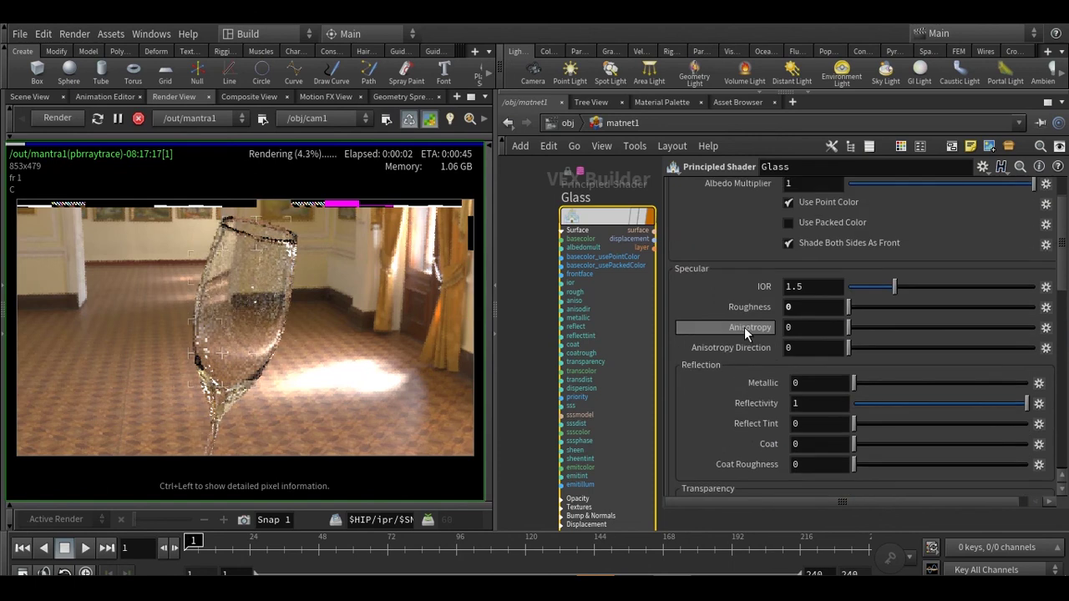
left_click(806, 347)
scroll(735, 334, "up", 1)
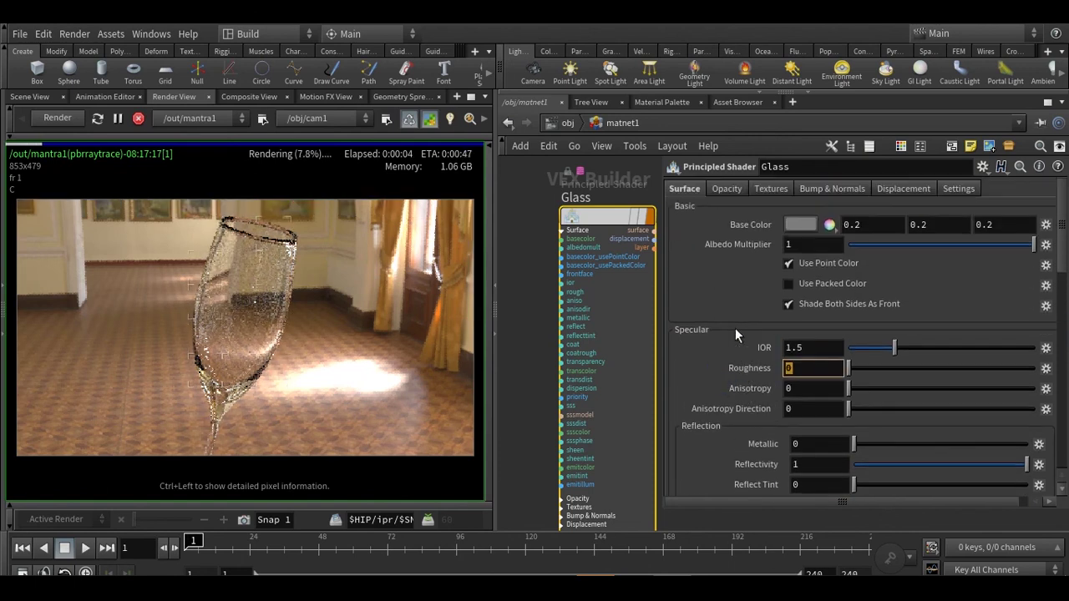
left_click(809, 347)
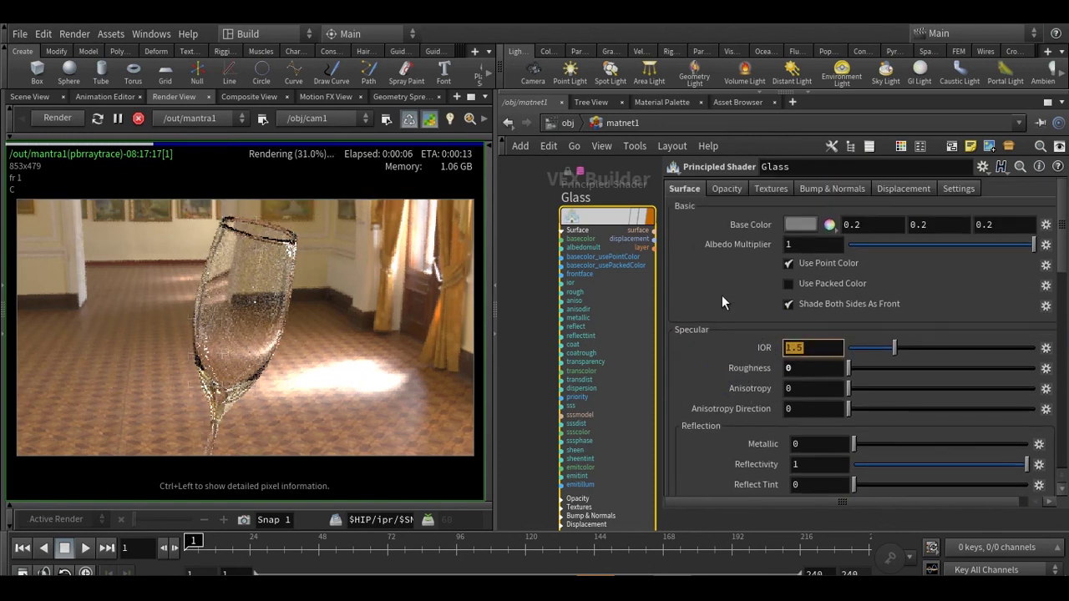
Enable Fake Caustics on the Opacity tab with Shadow Opacity 0.473
left_click(727, 188)
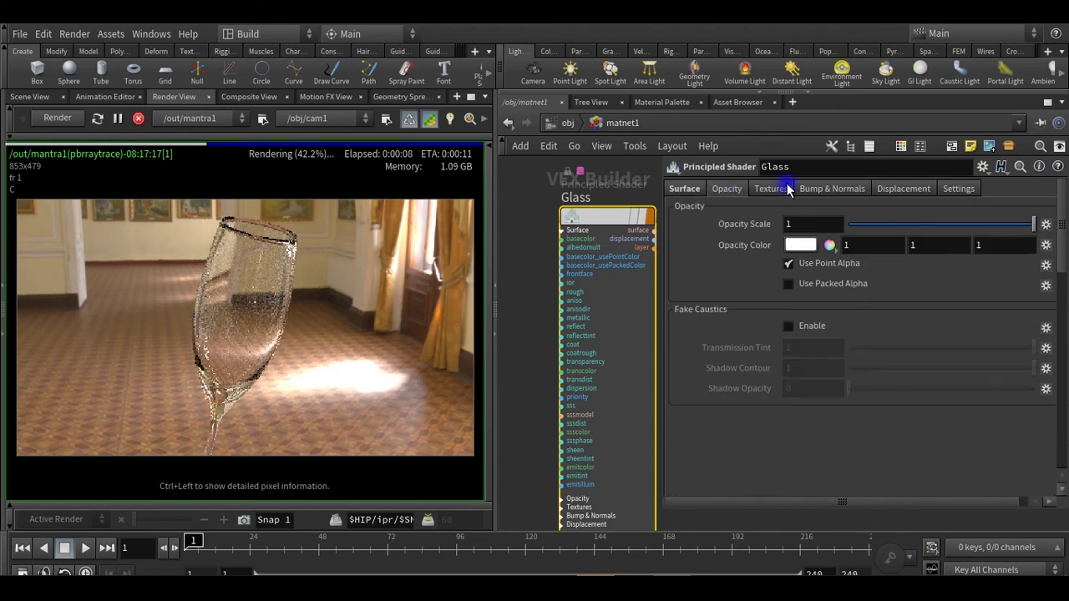
left_click(797, 328)
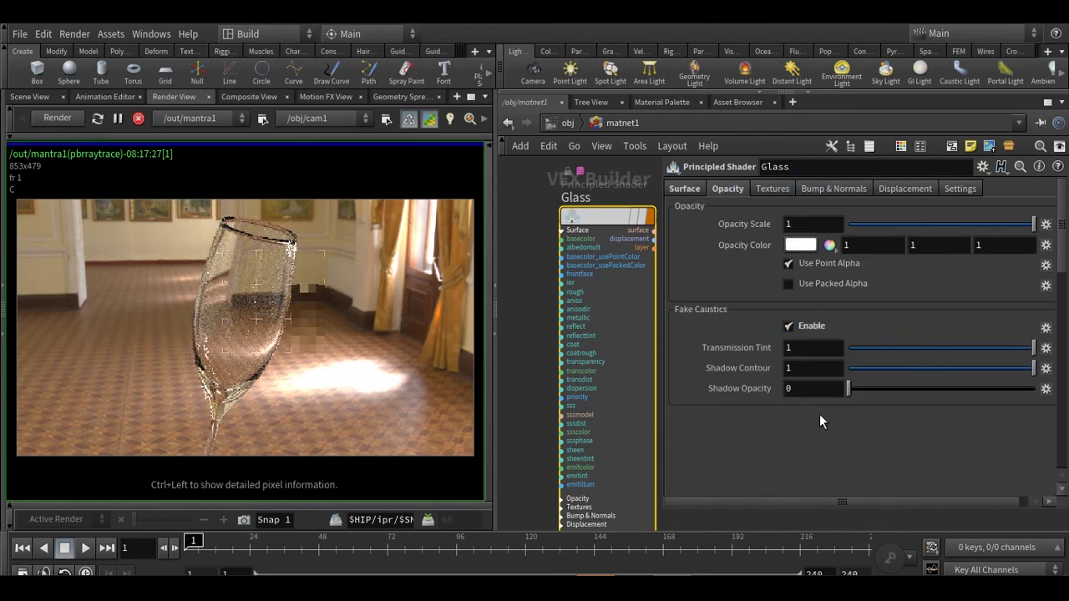
left_click(936, 388)
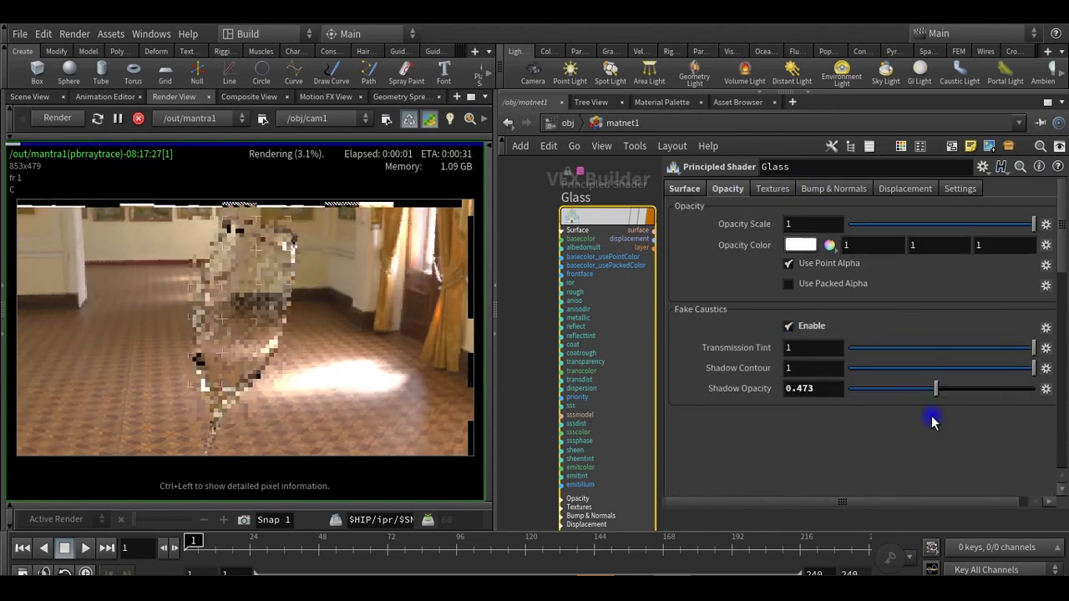
left_click(793, 390)
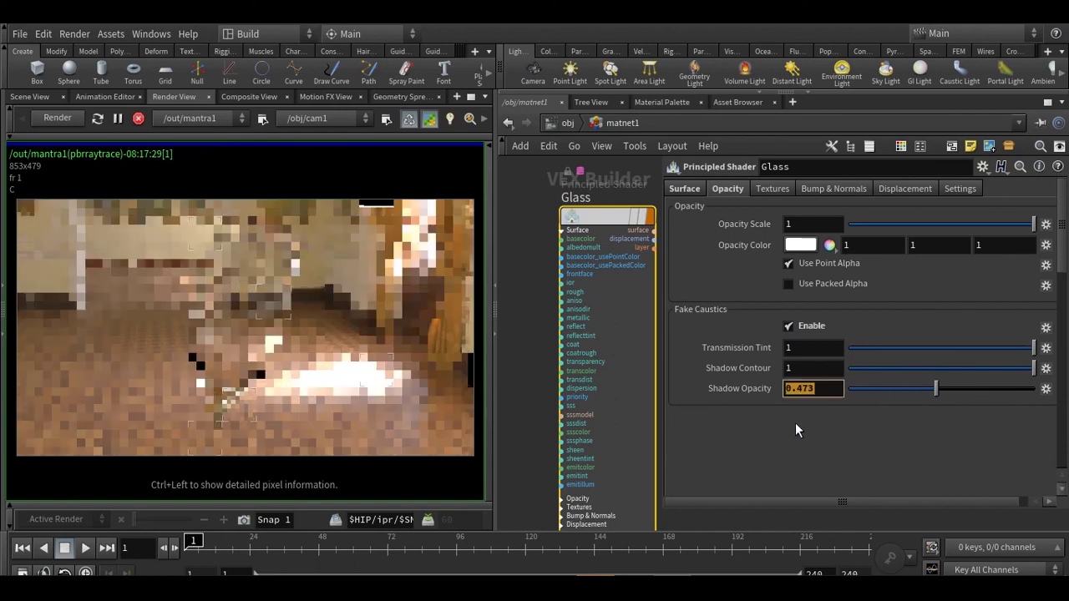
left_click(684, 188)
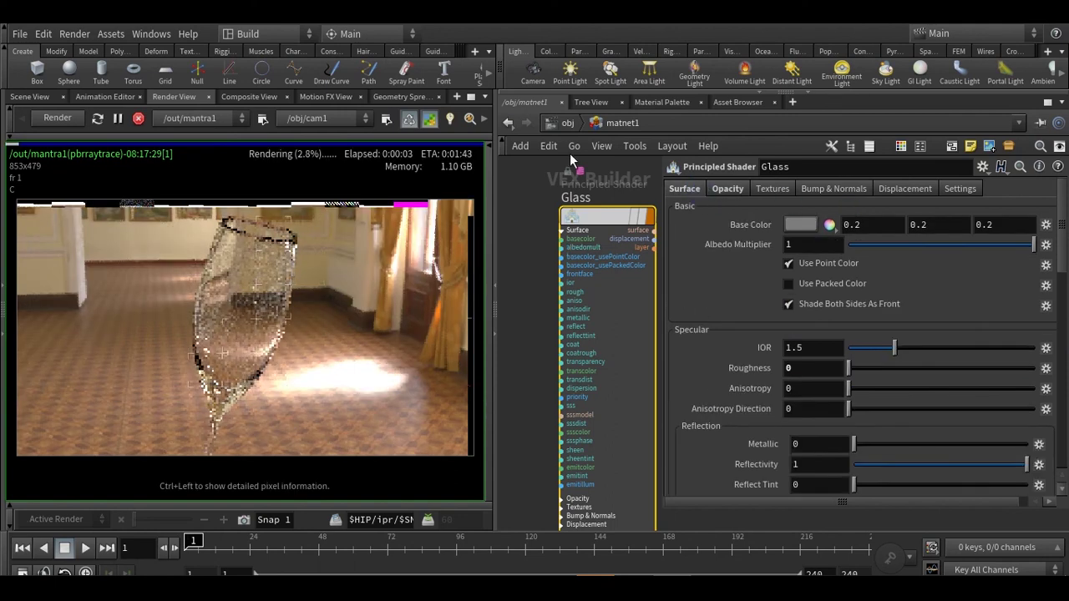
left_click(568, 123)
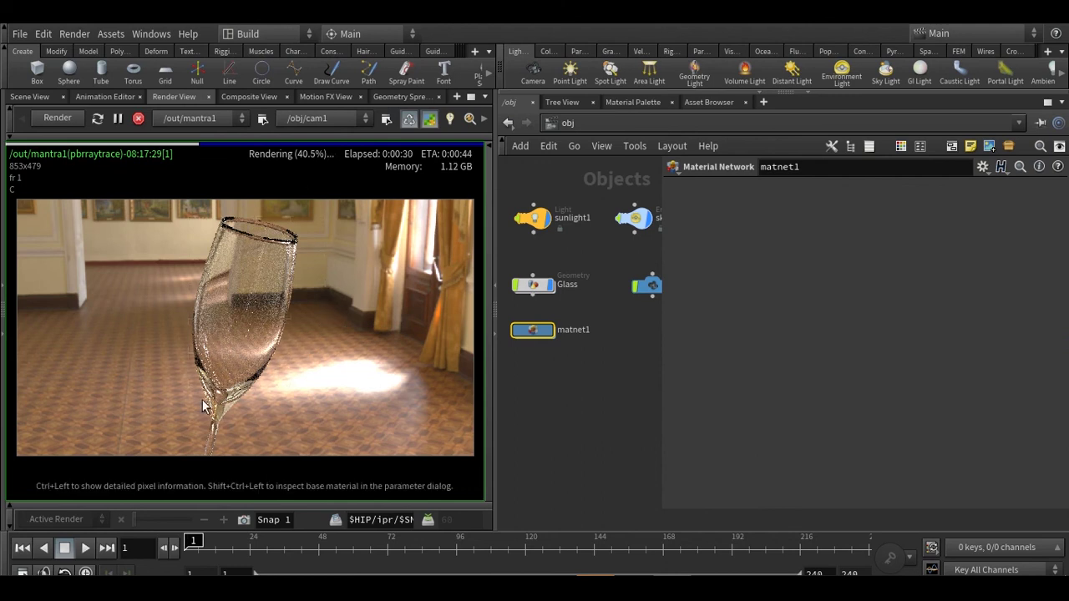
Select the Glass geometry node to show its Render tab material /obj/matnet1/Glass
middle_click_drag(597, 306, 595, 307)
left_click(557, 282)
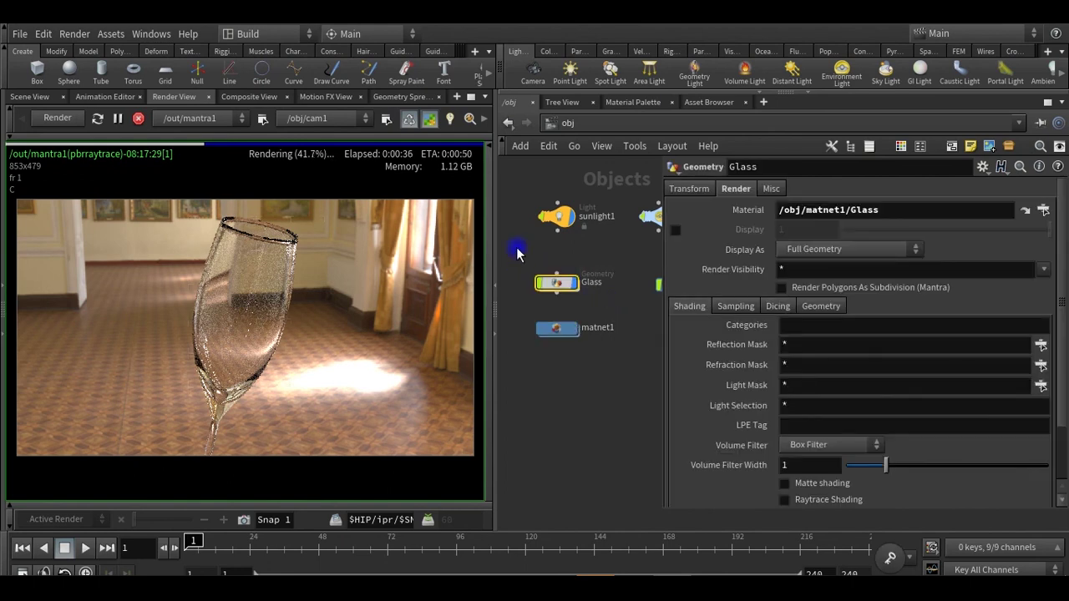
middle_click_drag(618, 314, 520, 262)
mouse_move(520, 262)
left_mouse_down()
mouse_move(627, 315)
mouse_move(525, 255)
left_mouse_up()
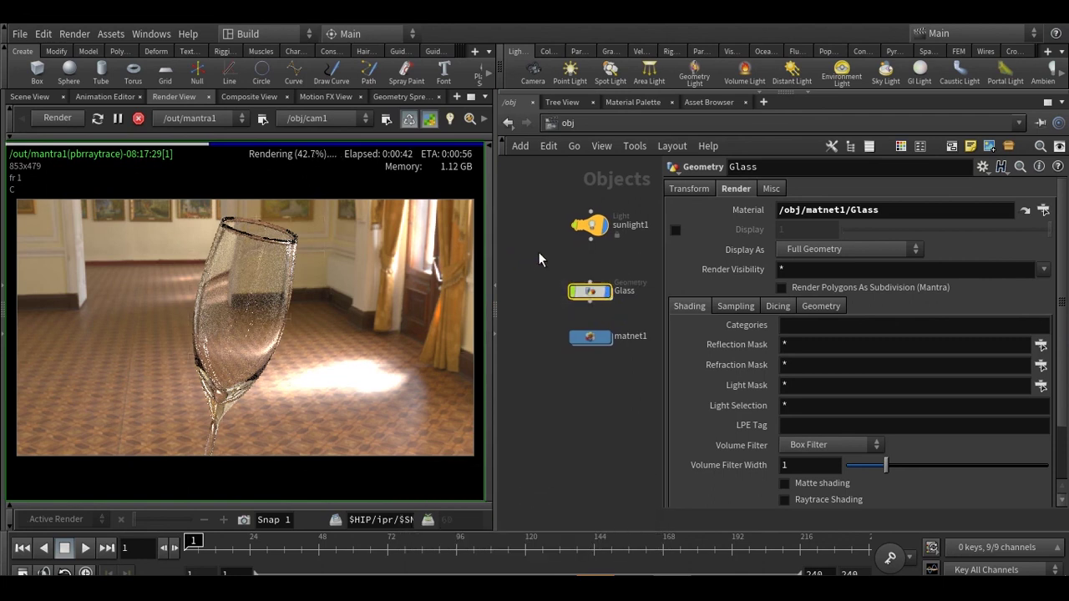